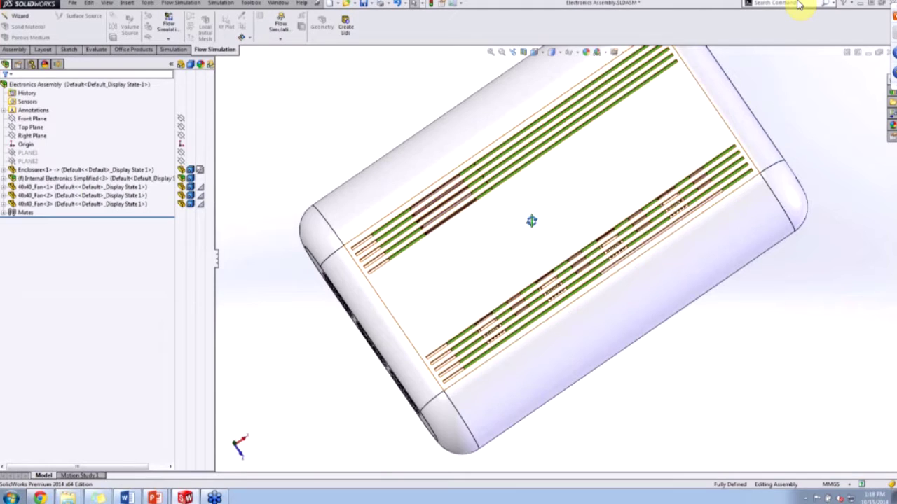
# Inspect the enclosure's vents and fan grilles, and activate the assembly configuration 3. External Fans + Pin Fin Heatsink.
pyautogui.moveTo(528, 253); pyautogui.dragTo(465, 202, button='middle')
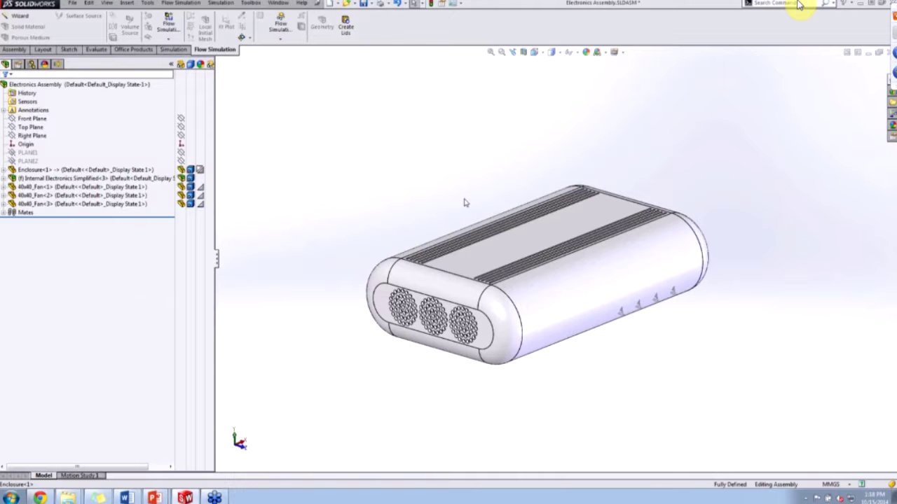
pyautogui.moveTo(449, 265); pyautogui.dragTo(444, 319, button='middle')
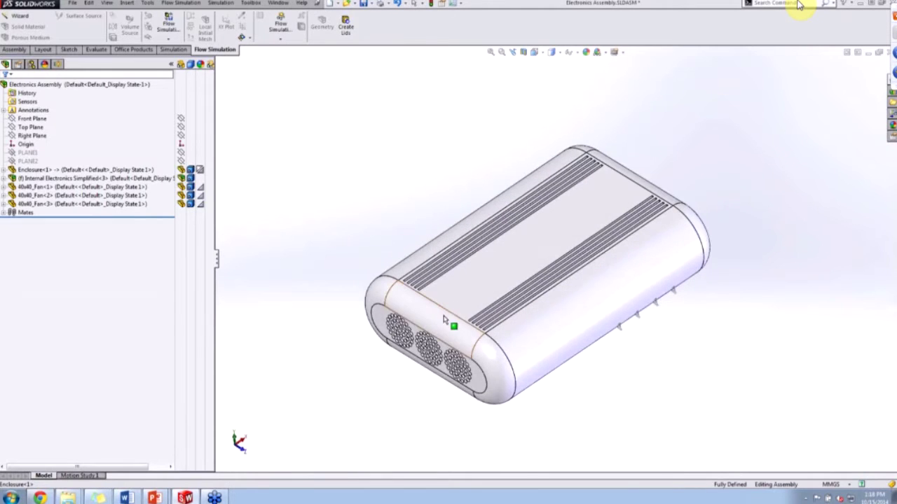
pyautogui.scroll(-3, 372, 329)
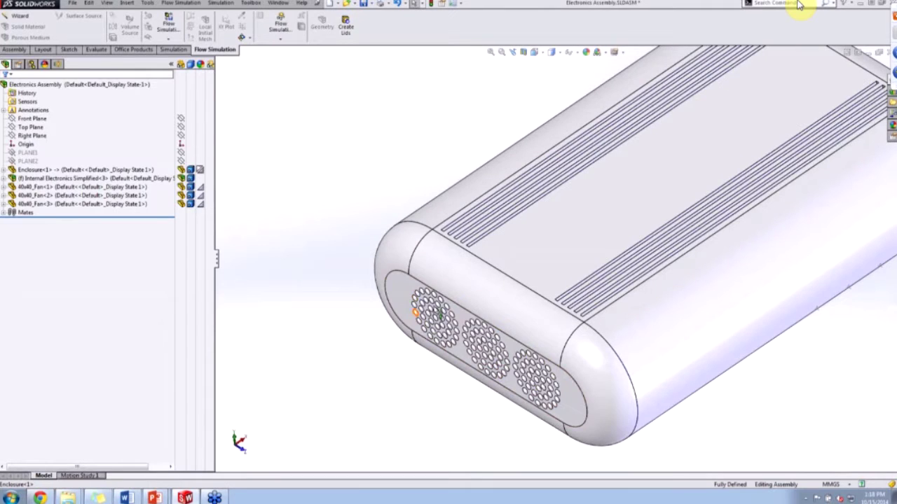
pyautogui.scroll(3, 448, 322)
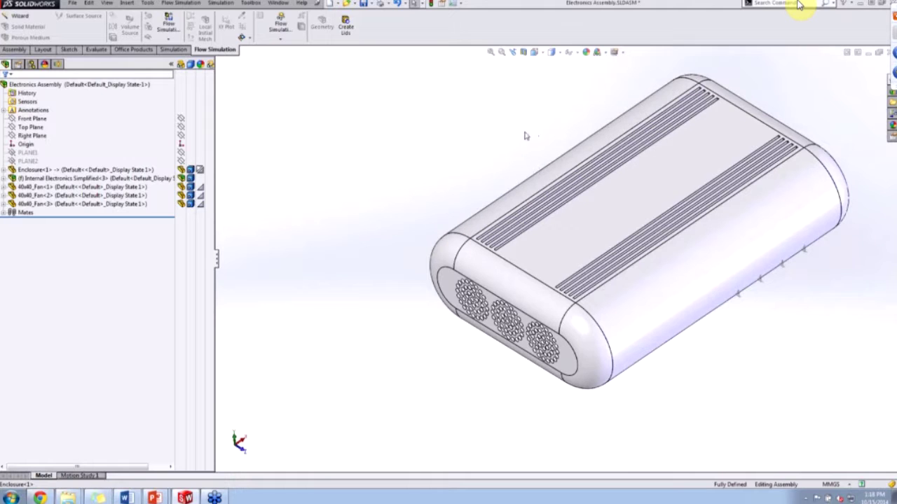
pyautogui.press('f')
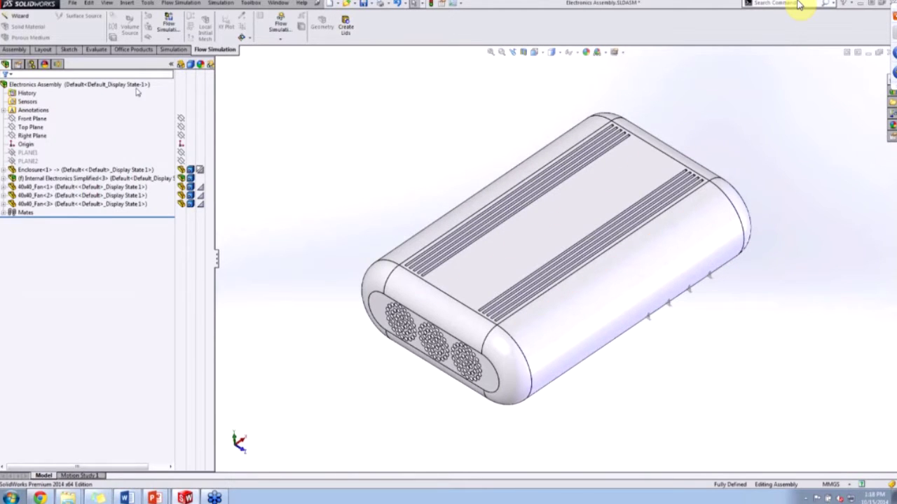
pyautogui.click(32, 63)
pyautogui.click(95, 113)
pyautogui.doubleClick(96, 113)
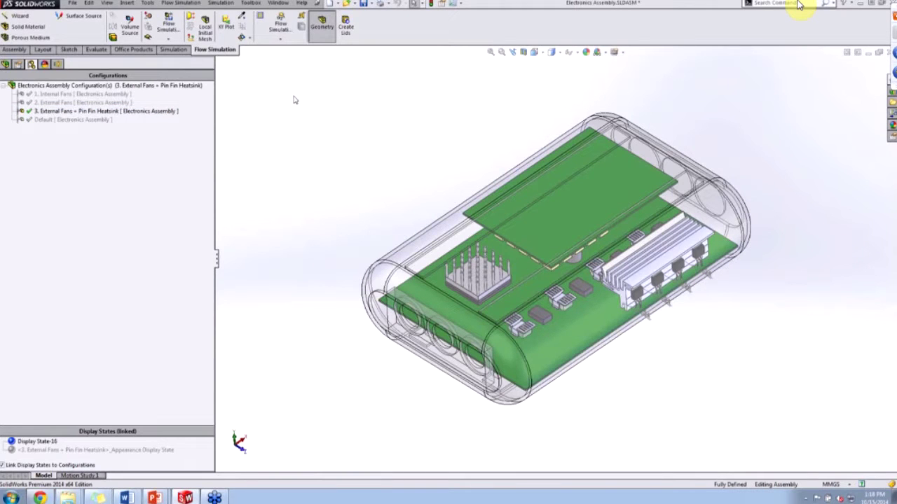
# Make the Enclosure component opaque to inspect its closed exterior, and restore its transparency.
pyautogui.click(6, 64)
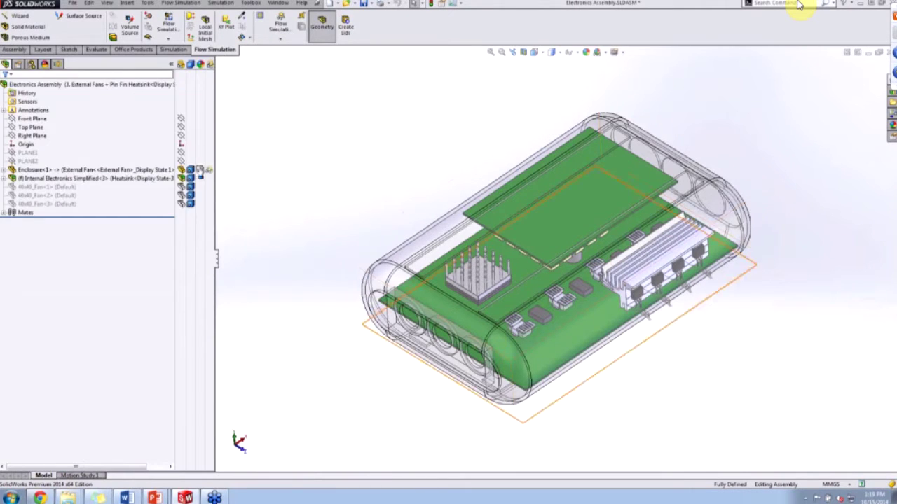
pyautogui.click(209, 171)
pyautogui.moveTo(353, 243); pyautogui.dragTo(467, 255, button='middle')
pyautogui.moveTo(486, 320); pyautogui.dragTo(467, 306, button='middle')
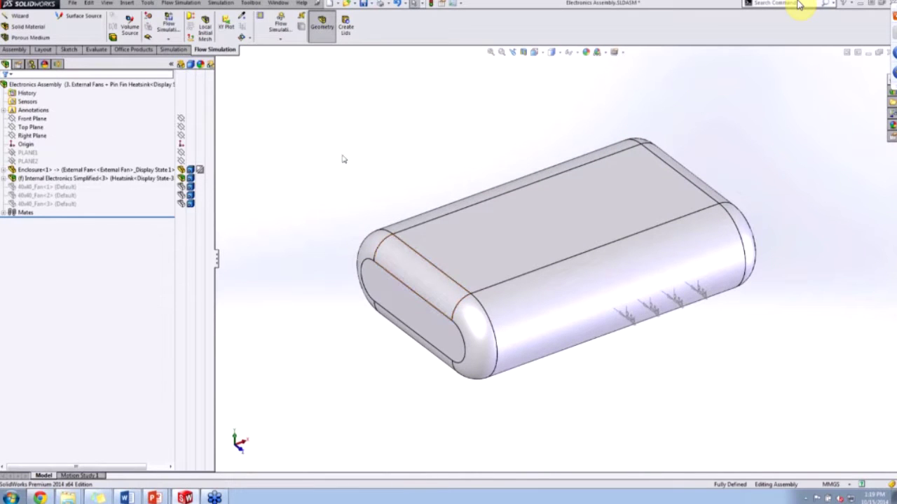
pyautogui.click(210, 171)
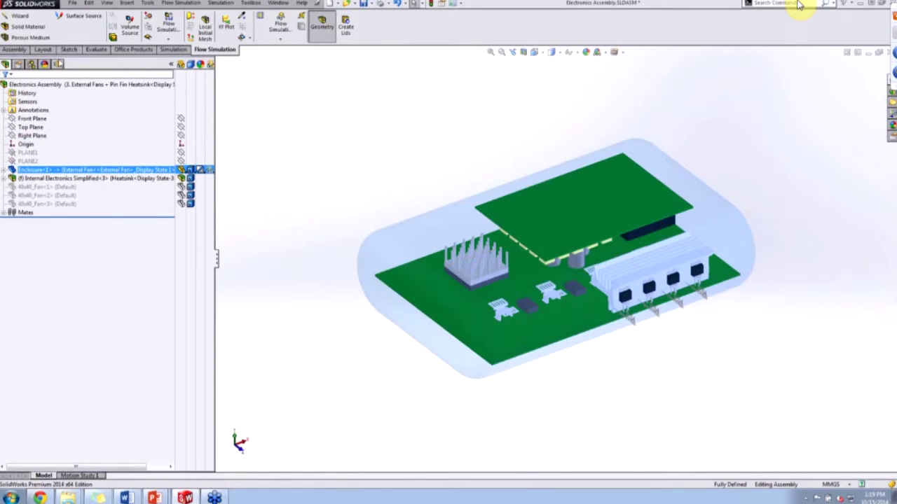
# Compare the Flow Simulation analysis tree with the assembly's feature tree, ending with the Flow Simulation tree and commands shown.
pyautogui.click(58, 64)
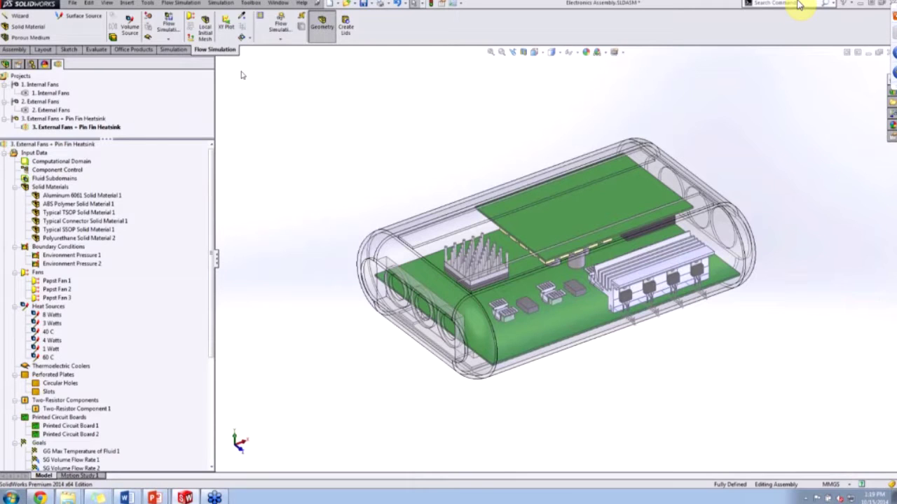
pyautogui.click(15, 50)
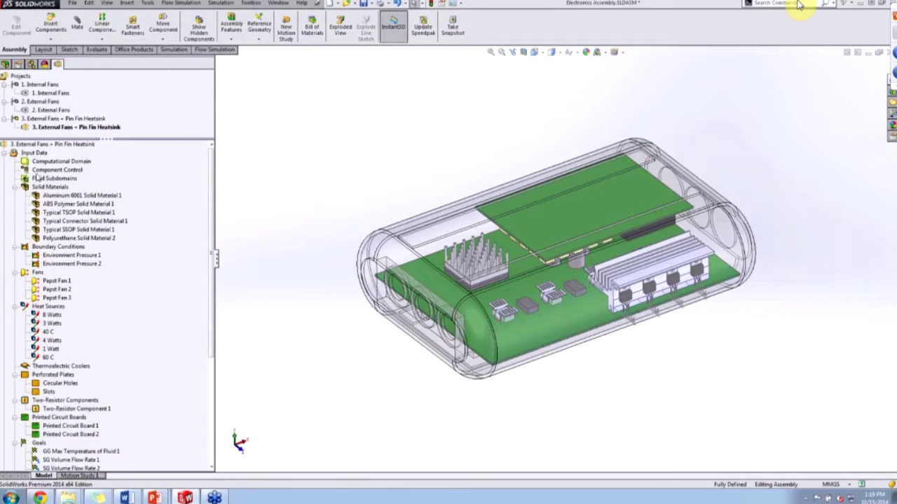
pyautogui.click(6, 64)
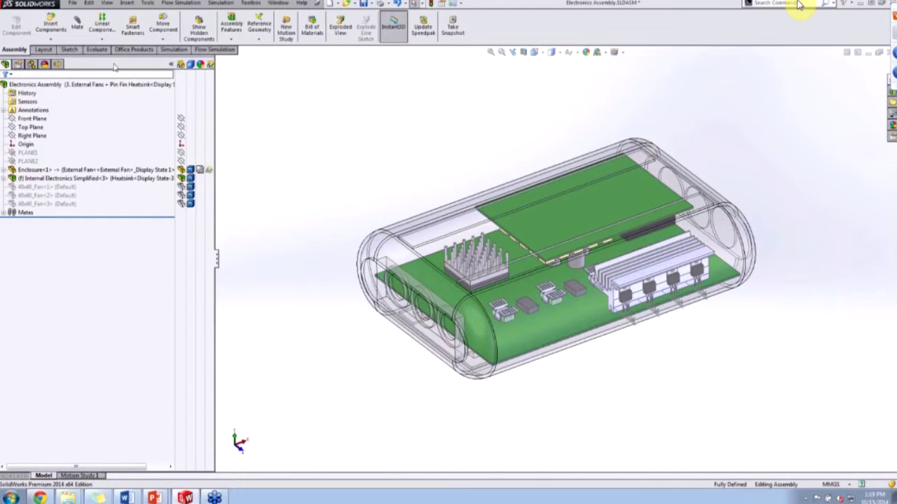
pyautogui.click(59, 64)
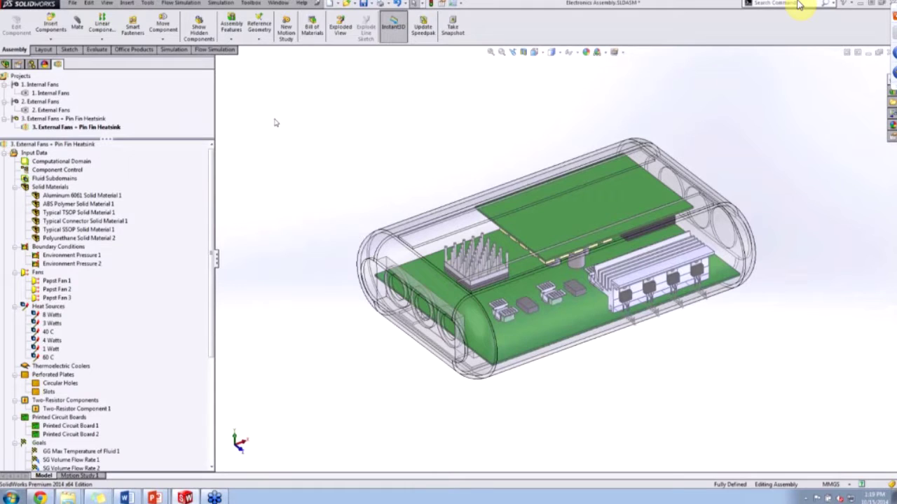
pyautogui.click(223, 50)
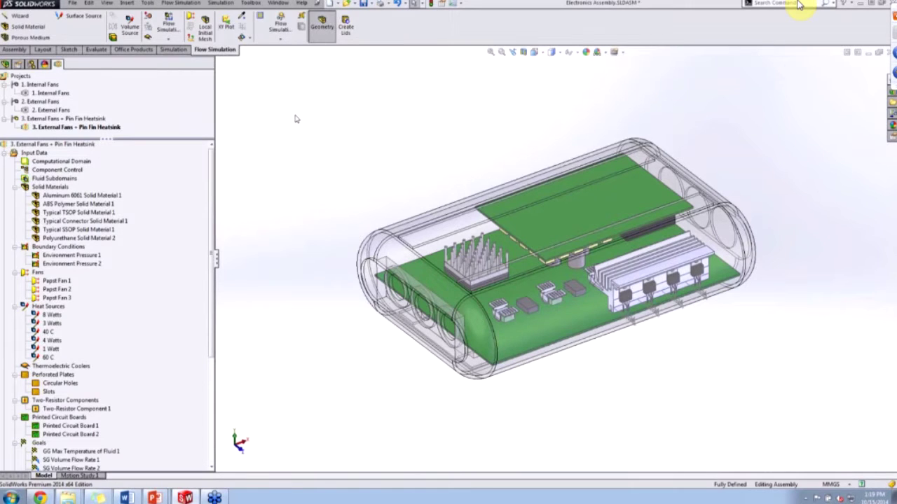
# Start a new flow project with the Wizard, named EC, on the current configuration.
pyautogui.click(27, 16)
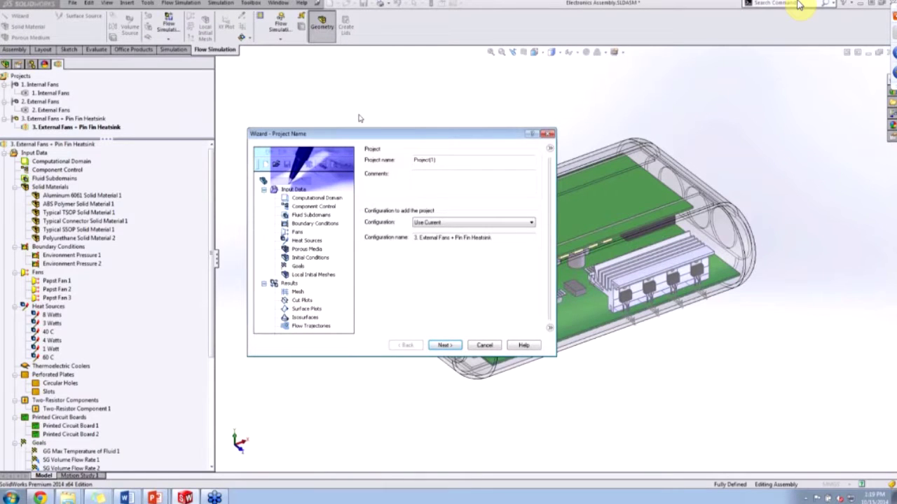
pyautogui.moveTo(439, 160); pyautogui.dragTo(414, 160)
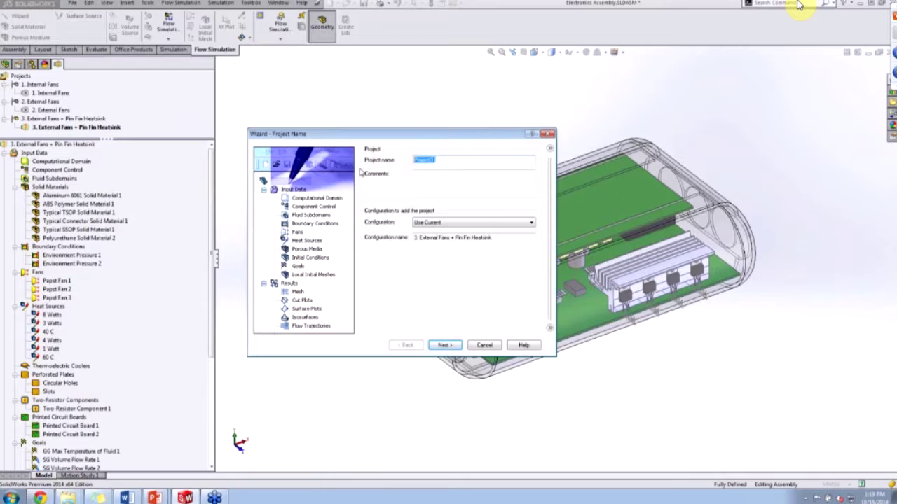
pyautogui.write('EC')
pyautogui.click(449, 223)
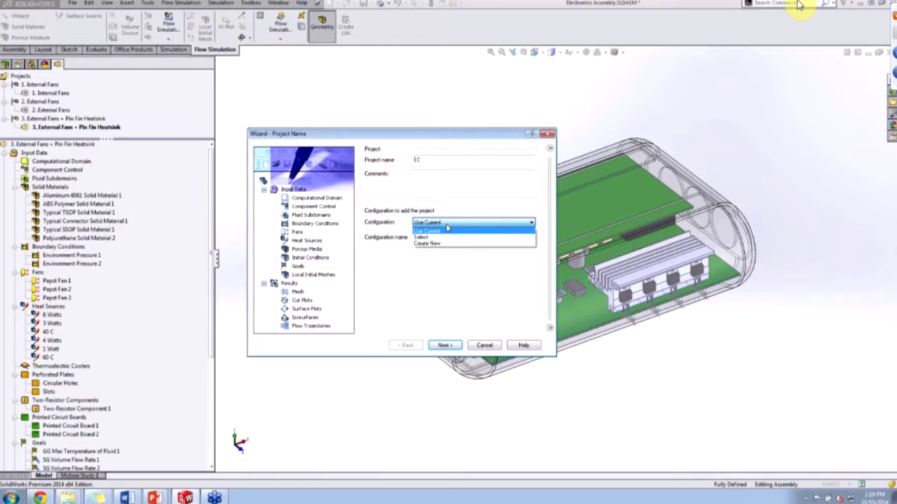
pyautogui.click(446, 230)
pyautogui.click(444, 345)
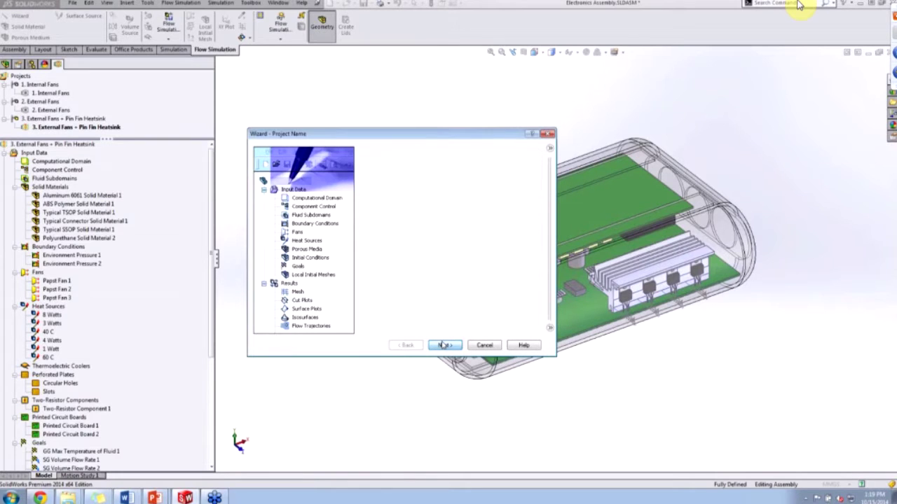
# Use the SI (m-kg-s) unit system with temperature in Celsius, and proceed to the analysis type settings.
pyautogui.click(397, 203)
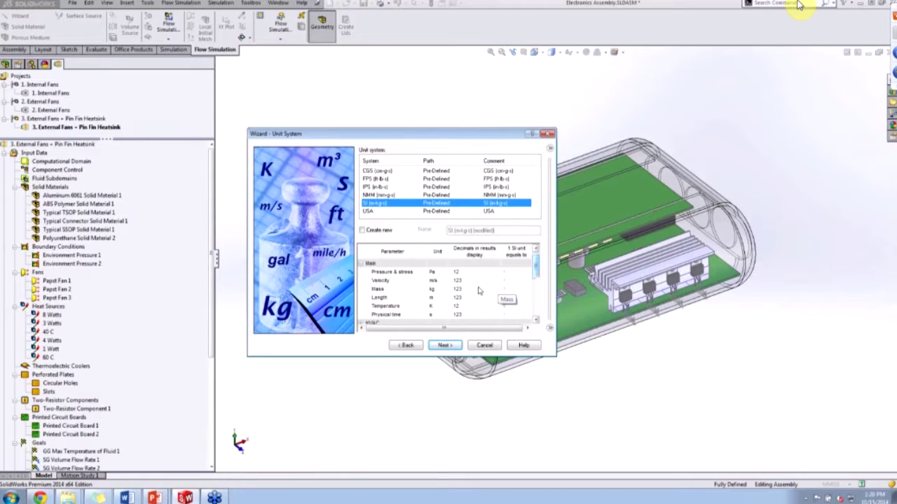
pyautogui.click(434, 306)
pyautogui.click(444, 308)
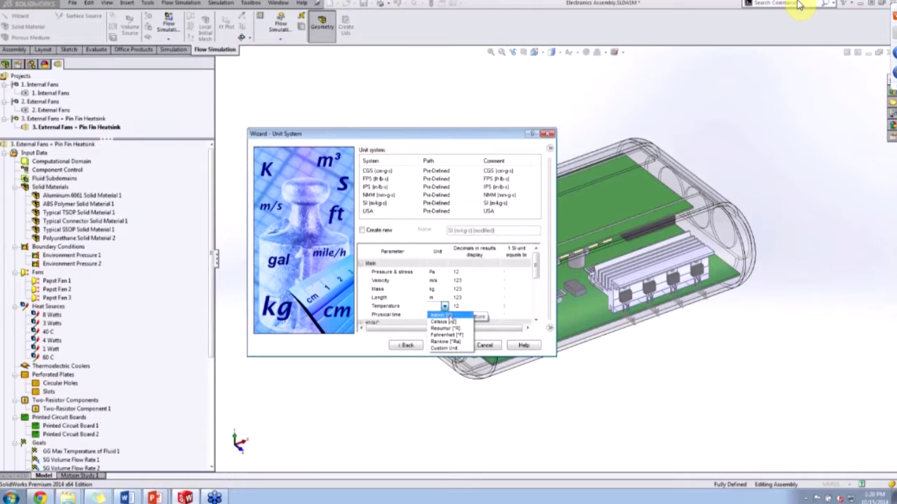
pyautogui.click(442, 322)
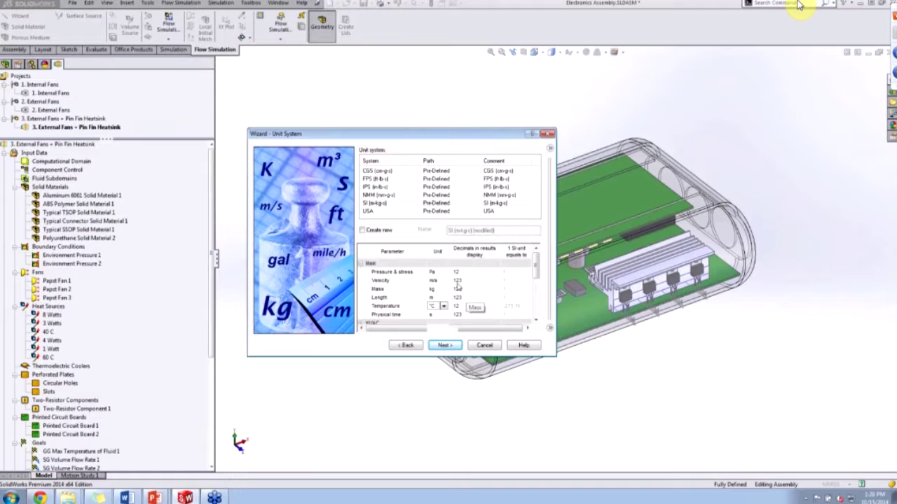
pyautogui.click(447, 346)
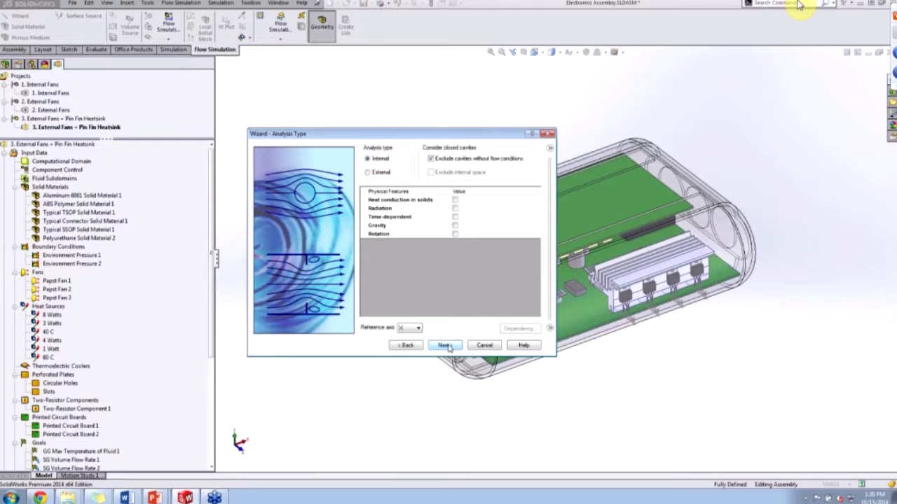
# Enable heat conduction in solids and gravity for the internal analysis, and proceed to the default fluid settings.
pyautogui.click(454, 201)
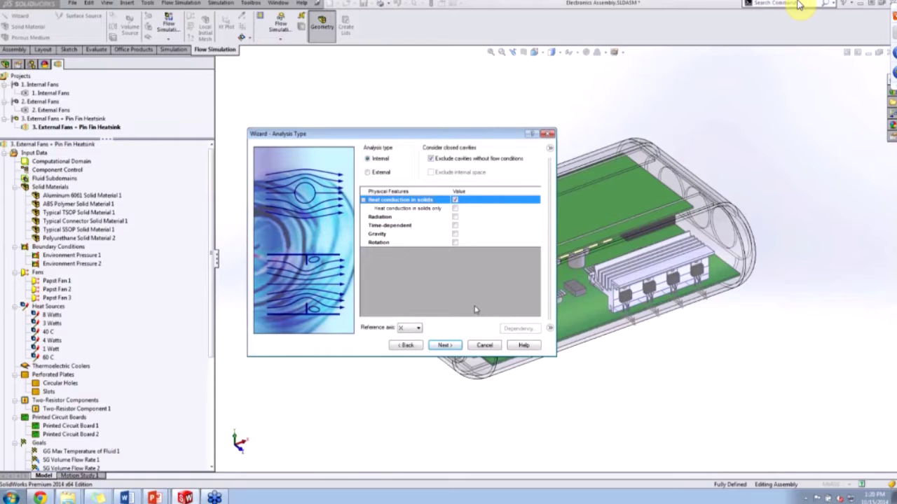
pyautogui.click(454, 234)
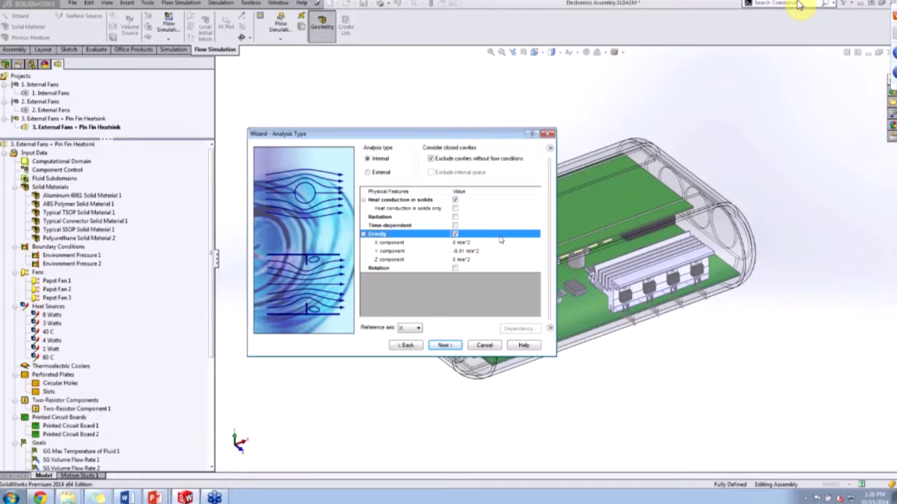
pyautogui.click(445, 346)
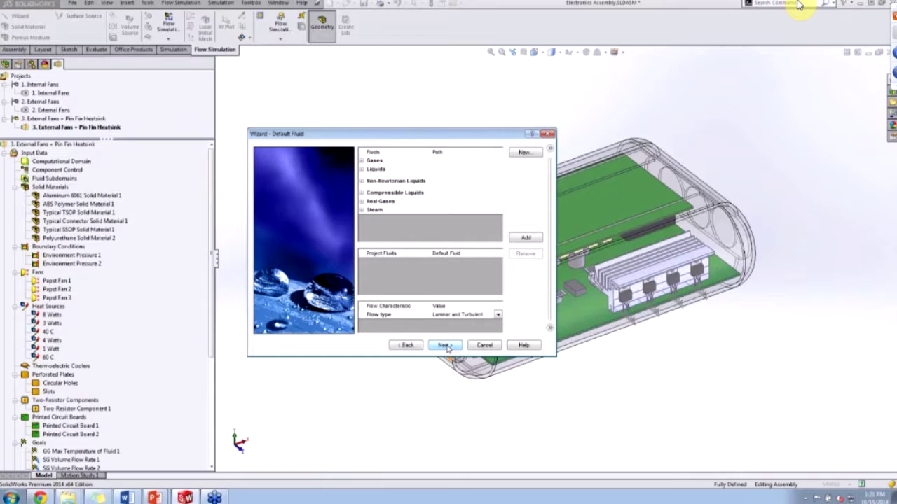
# Examine the gases and the predefined liquids available as the project's default fluid.
pyautogui.click(362, 162)
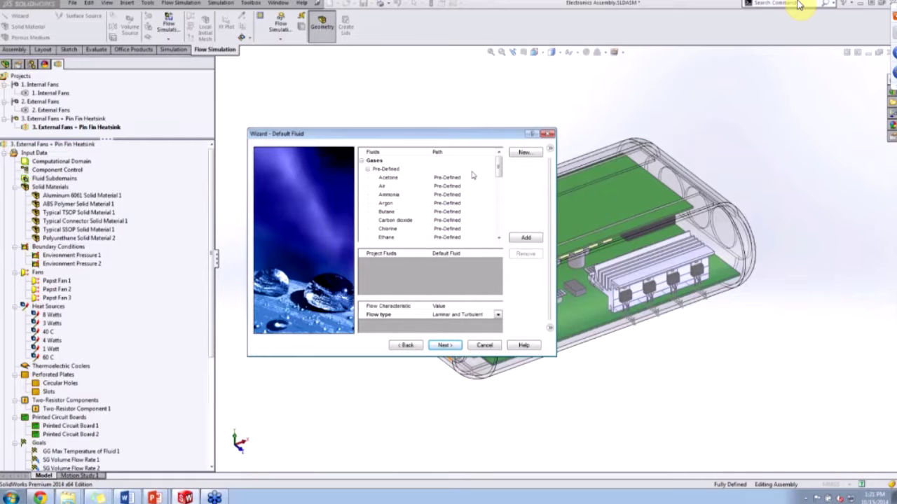
pyautogui.moveTo(498, 171)
pyautogui.mouseDown()
pyautogui.moveTo(500, 205)
pyautogui.moveTo(498, 163)
pyautogui.mouseUp()
pyautogui.click(367, 170)
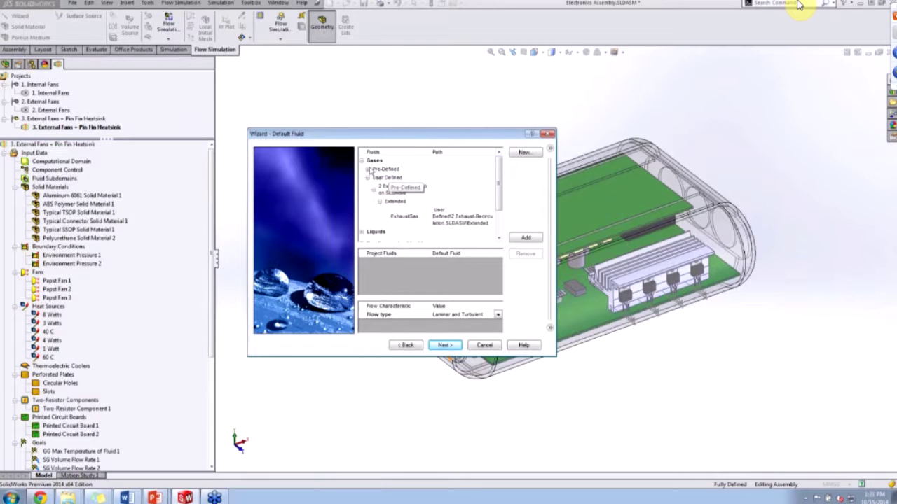
pyautogui.click(362, 160)
pyautogui.click(363, 170)
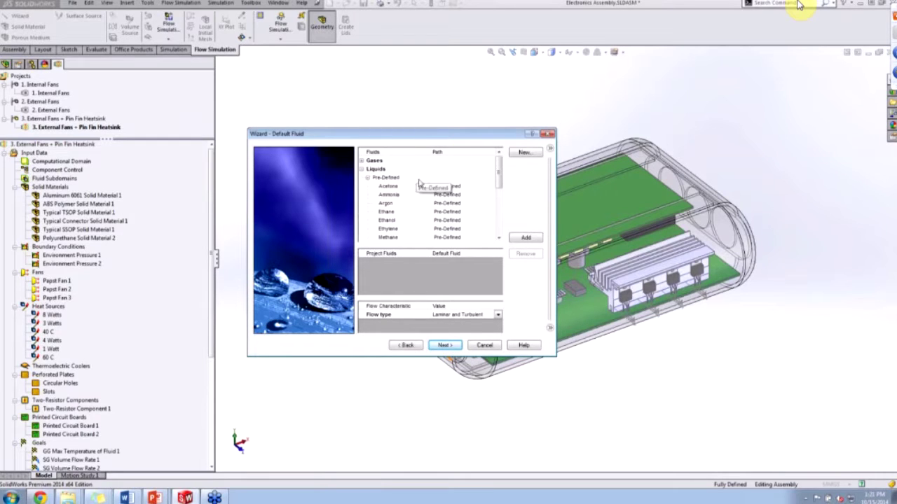
pyautogui.scroll(-5, 433, 205)
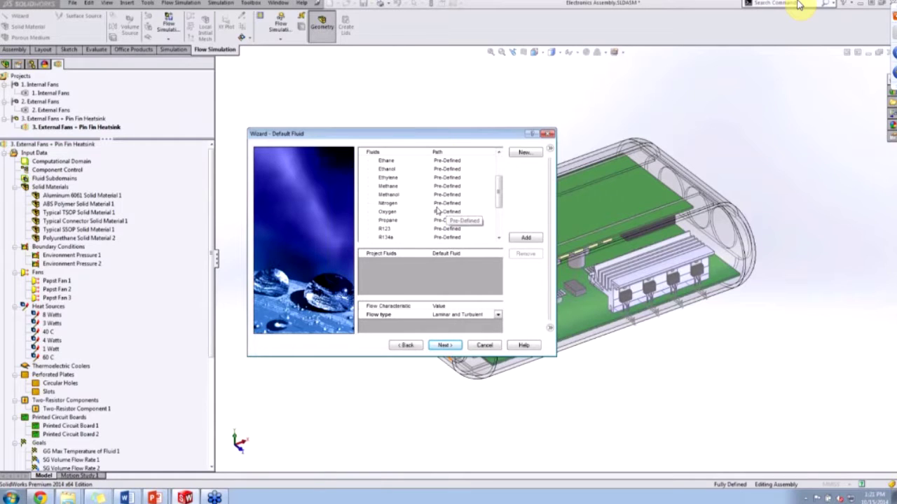
pyautogui.click(439, 213)
pyautogui.scroll(7, 440, 218)
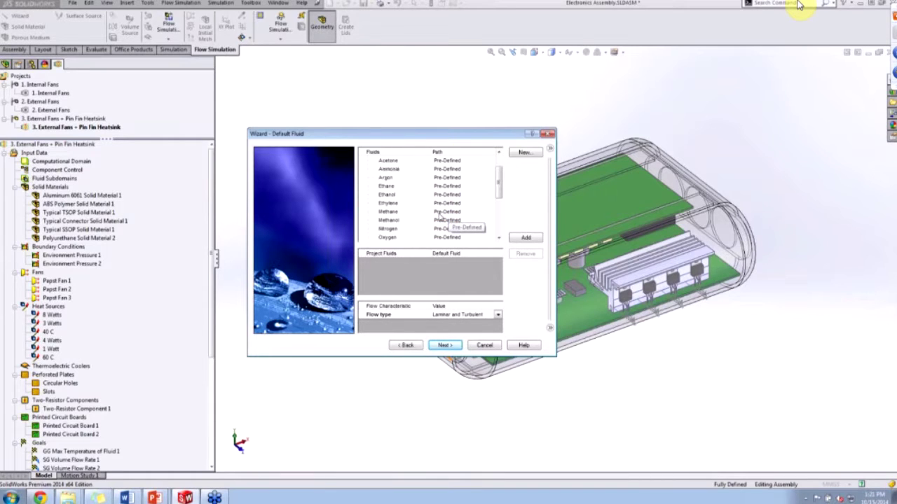
pyautogui.click(362, 170)
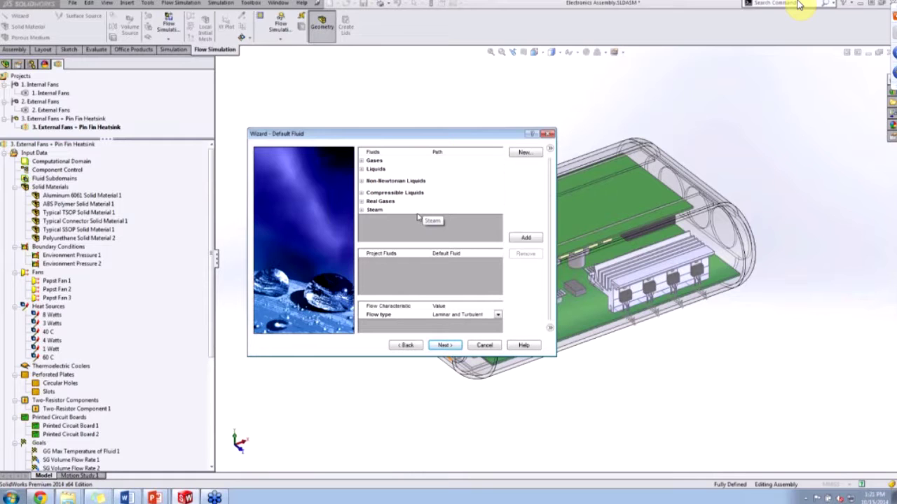
# Add predefined Air from the gases as the project's default fluid, and proceed to the default solid settings.
pyautogui.click(361, 161)
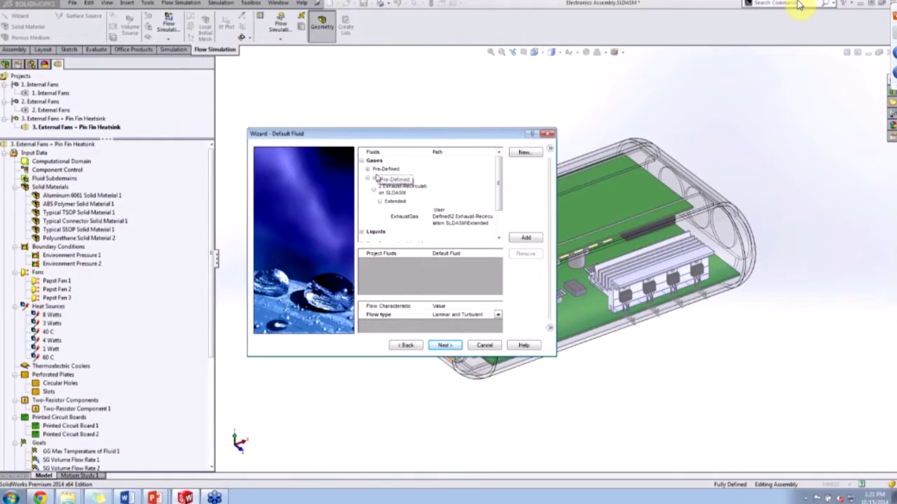
pyautogui.scroll(-1, 364, 183)
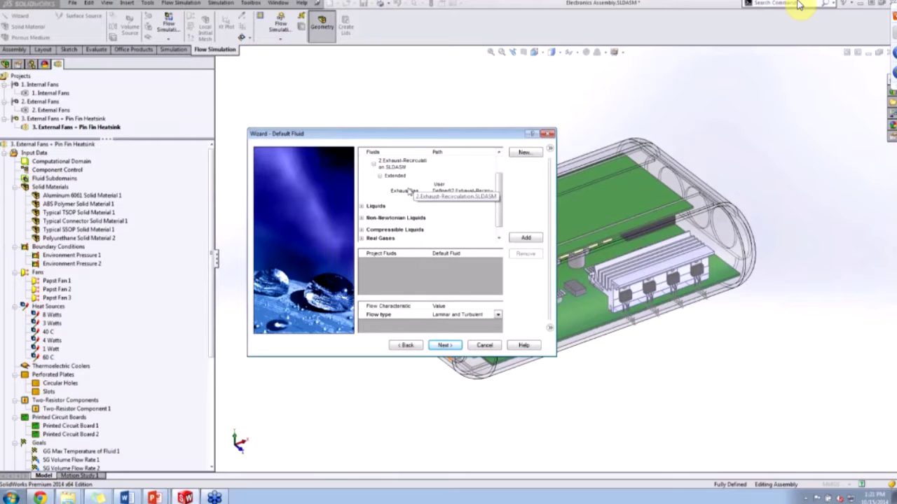
pyautogui.click(362, 207)
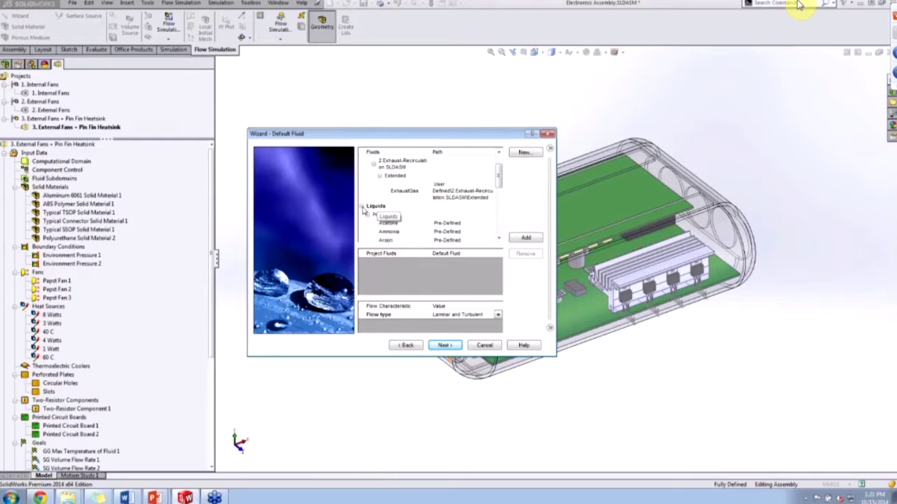
pyautogui.click(480, 166)
pyautogui.click(523, 240)
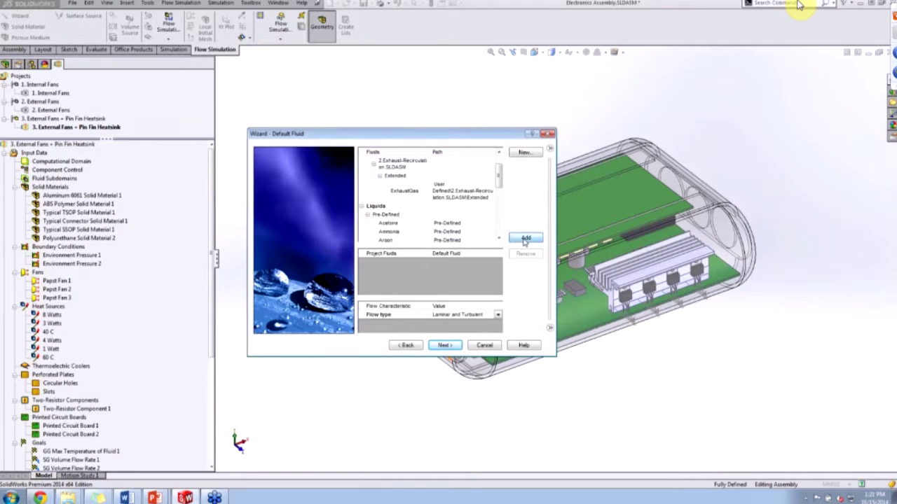
pyautogui.scroll(1, 403, 203)
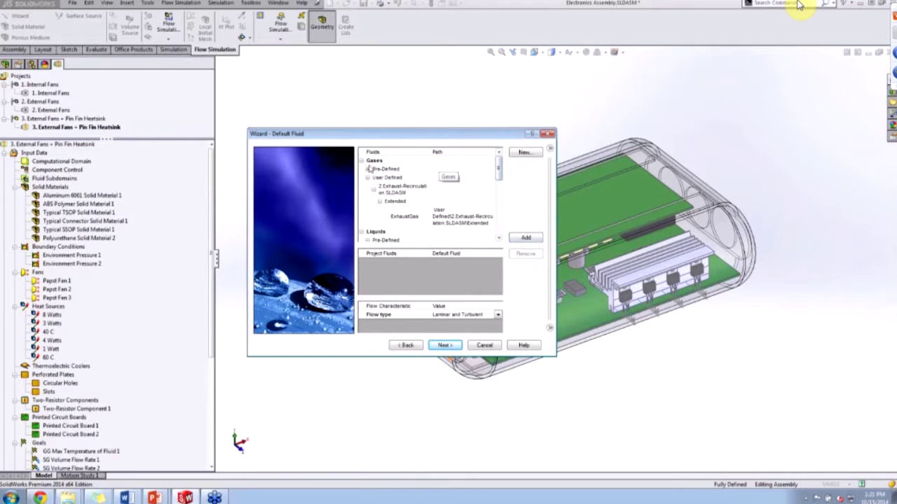
pyautogui.click(368, 170)
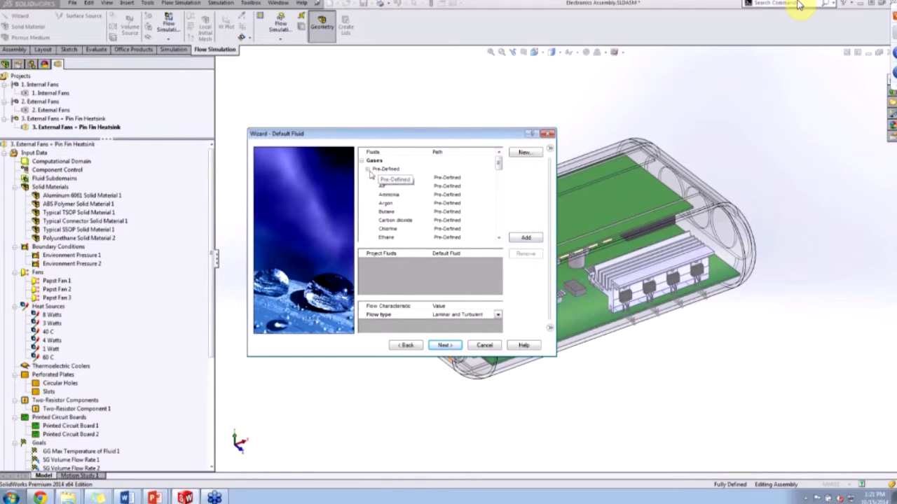
pyautogui.click(519, 239)
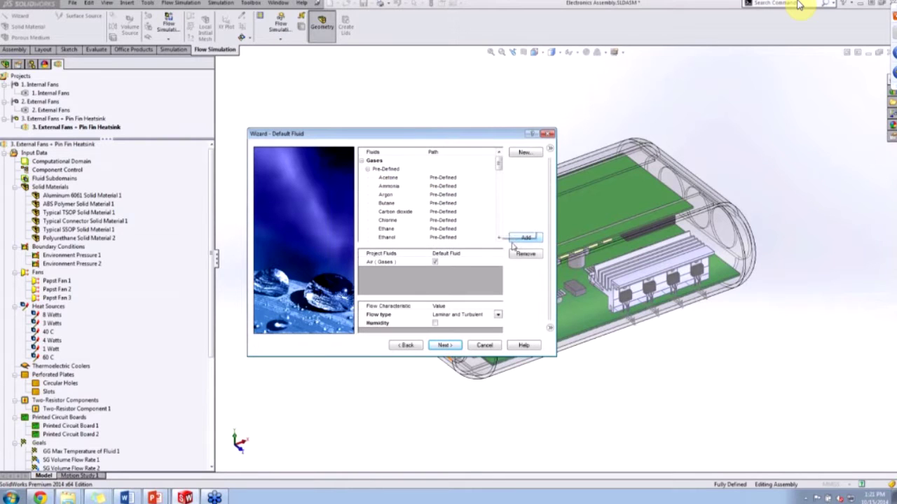
pyautogui.click(444, 346)
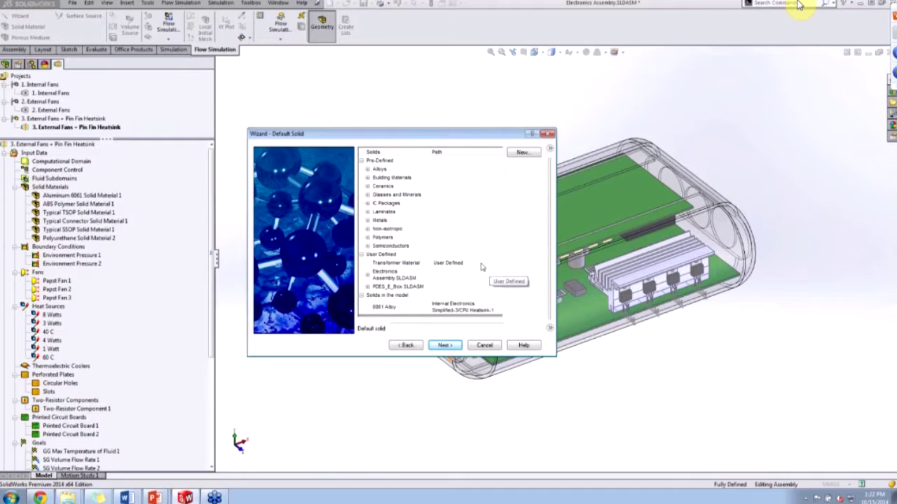
# Choose the predefined alloy Aluminum 6061 as the default solid, and proceed to the wall conditions.
pyautogui.click(367, 169)
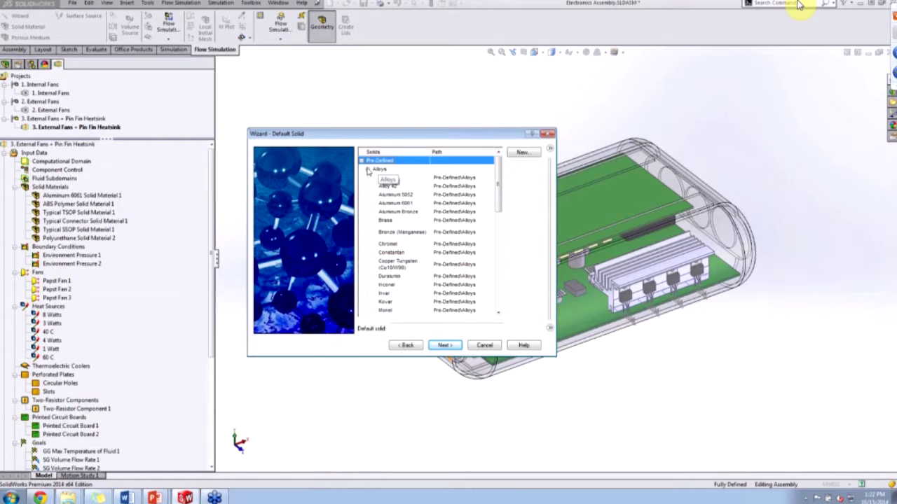
pyautogui.click(403, 203)
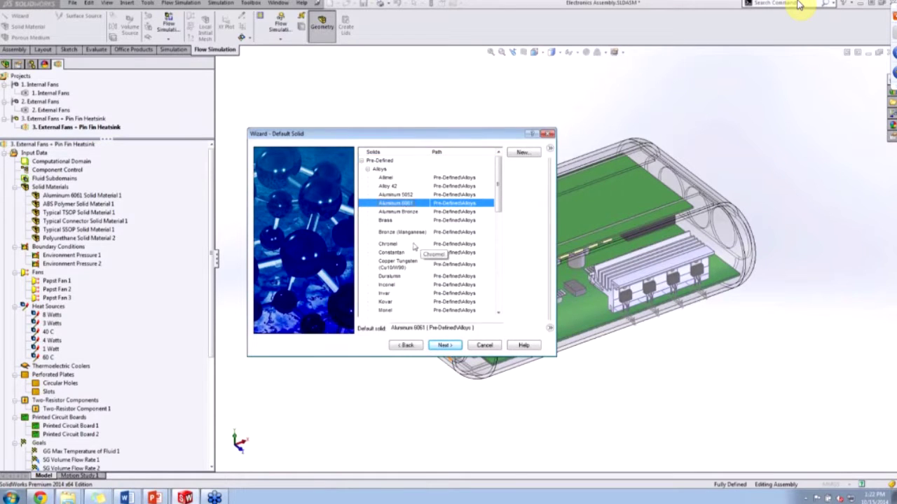
pyautogui.click(452, 345)
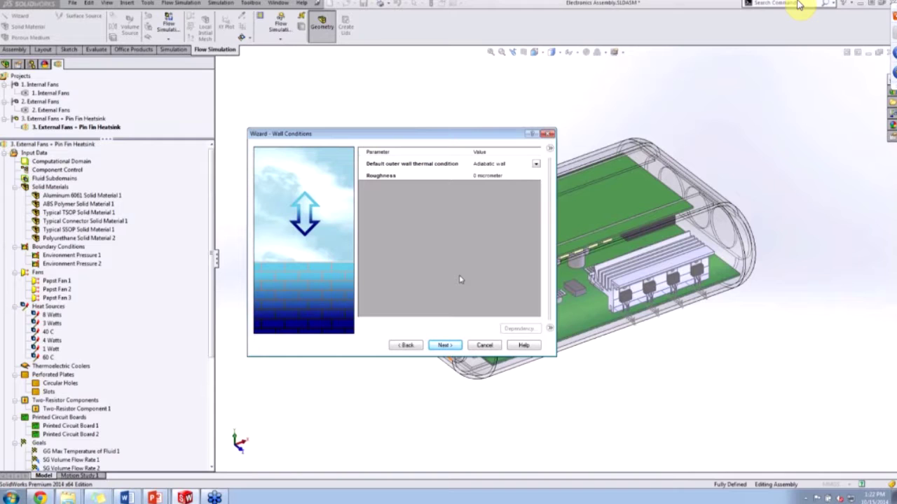
# Set the default outer wall thermal condition to a heat transfer coefficient of 8 W/m^2/K, keeping the default external fluid temperature.
pyautogui.click(535, 164)
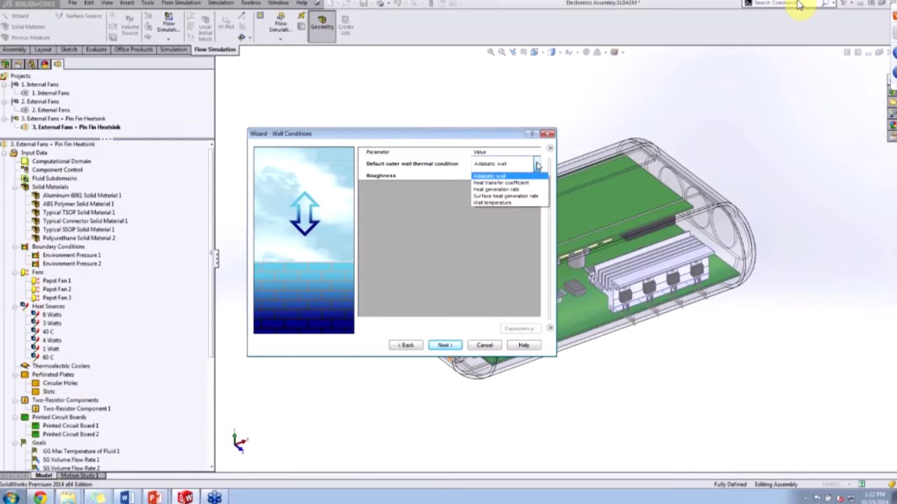
pyautogui.click(526, 183)
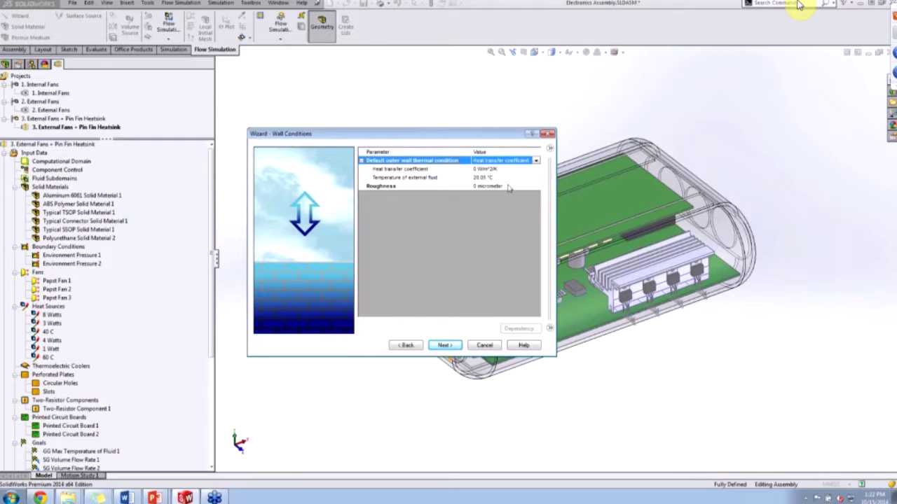
pyautogui.click(479, 170)
pyautogui.press('BackSpace')
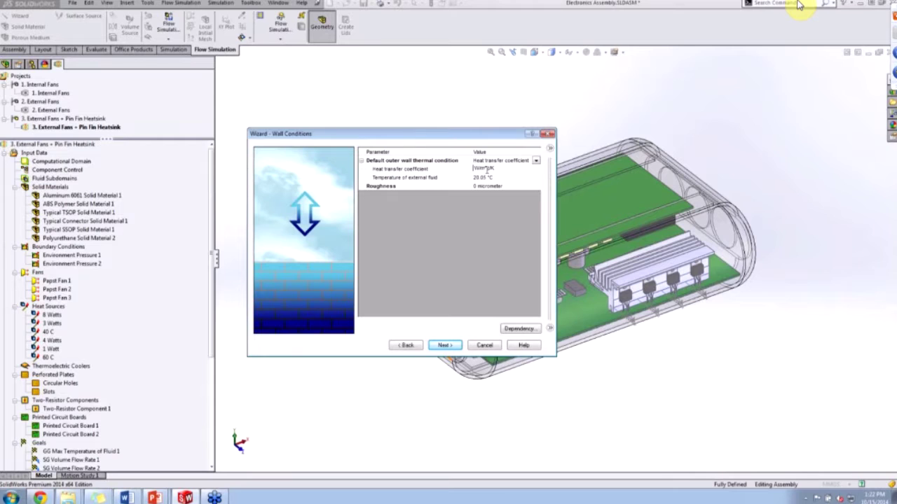
pyautogui.write('8')
pyautogui.press('Return')
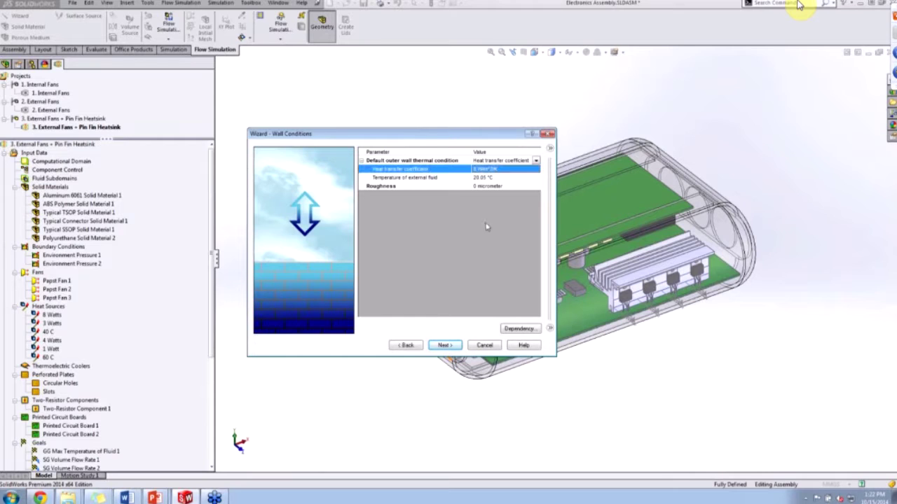
pyautogui.click(497, 179)
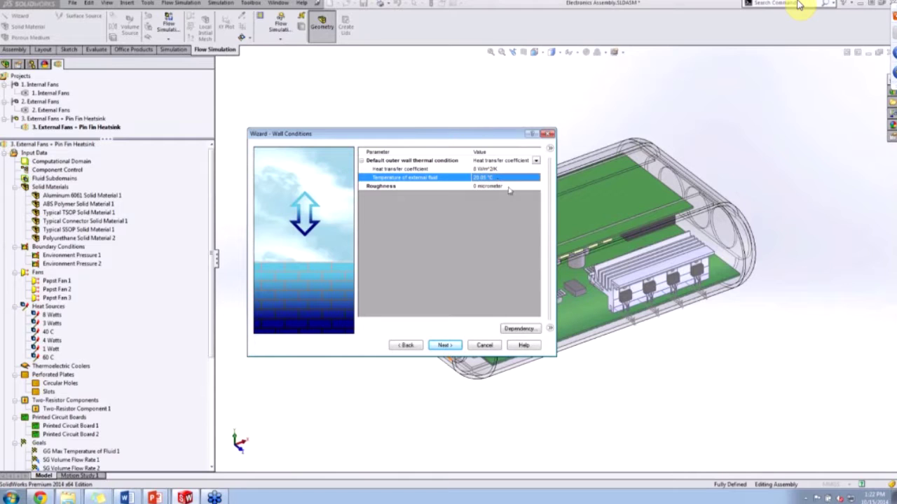
# Accept the default initial conditions and result resolution level 3, and finish creating the project.
pyautogui.click(445, 346)
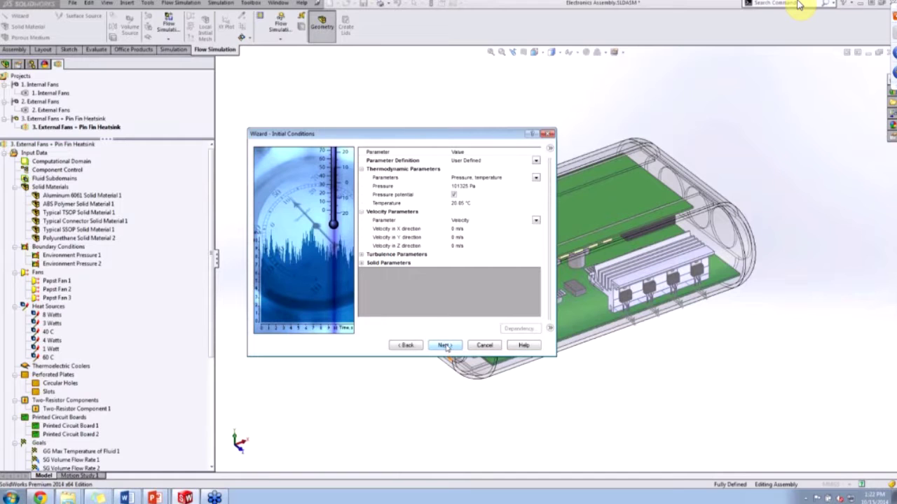
pyautogui.click(445, 345)
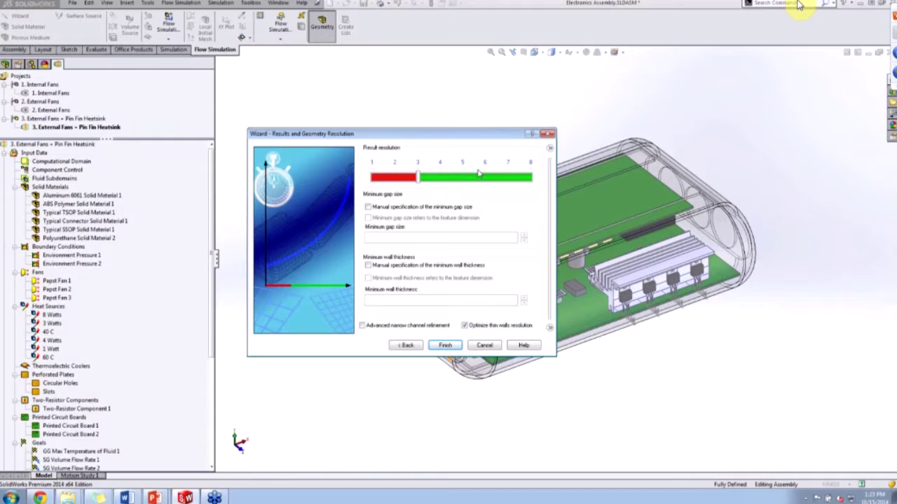
pyautogui.click(445, 346)
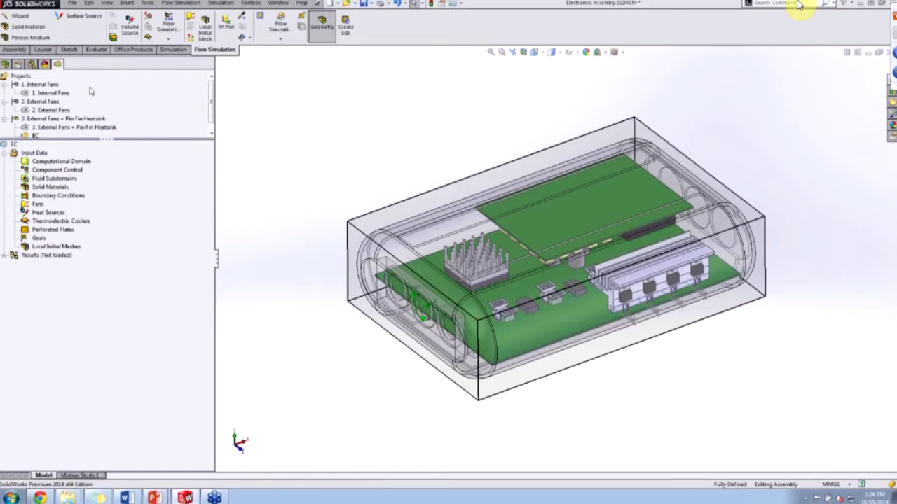
# Activate the 1. Internal Fans project and expand its list of solid materials.
pyautogui.doubleClick(52, 93)
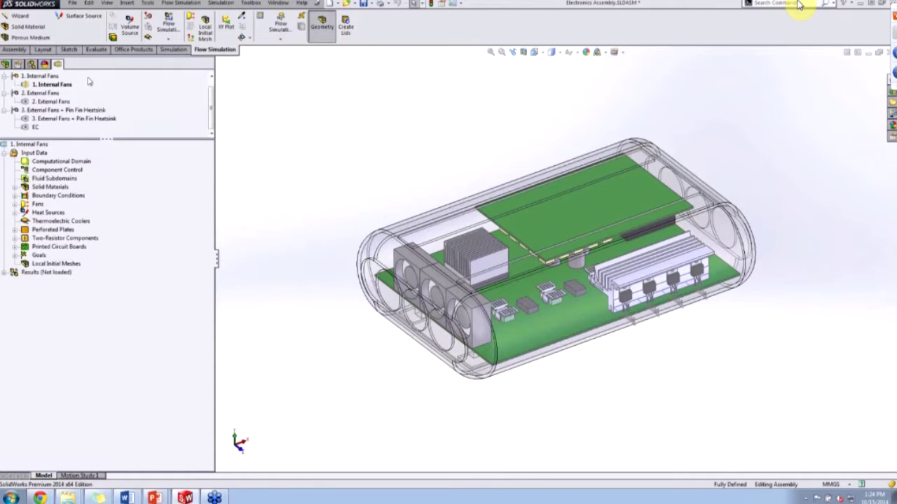
pyautogui.click(35, 102)
pyautogui.click(16, 188)
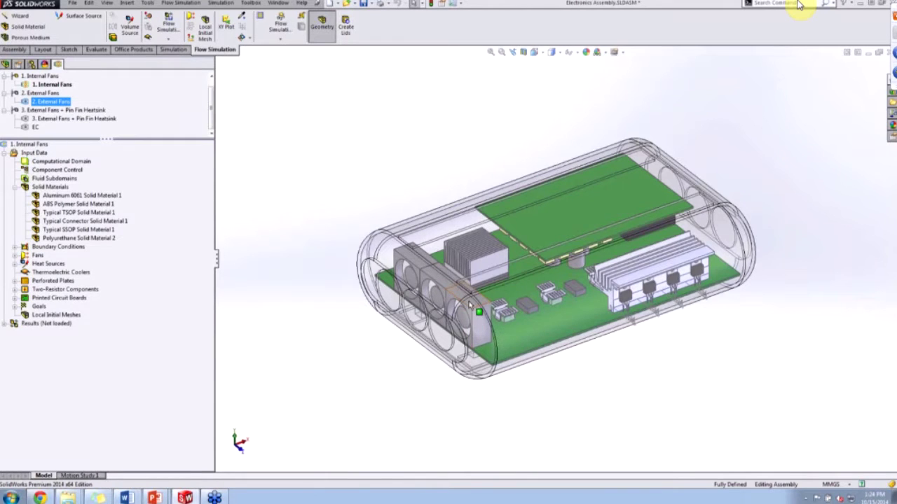
# Examine the three fans inside the enclosure and the extent of the project's computational domain.
pyautogui.scroll(-5, 469, 303)
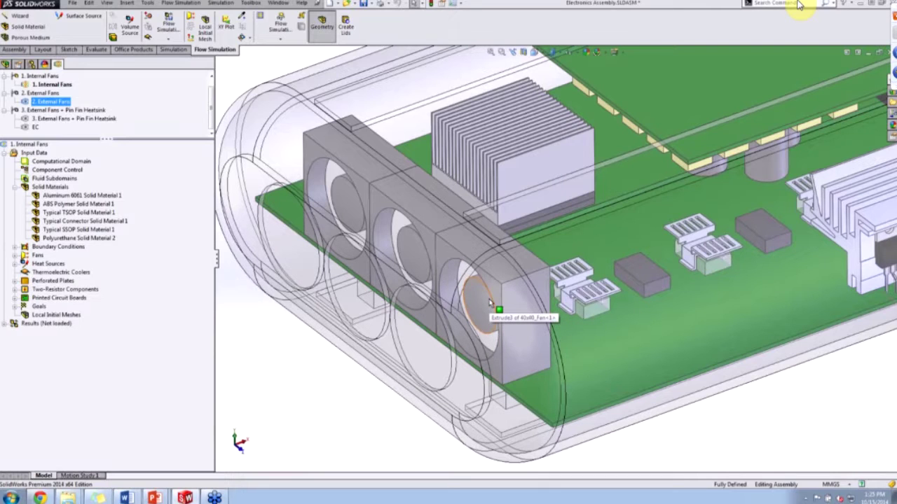
pyautogui.scroll(3, 400, 206)
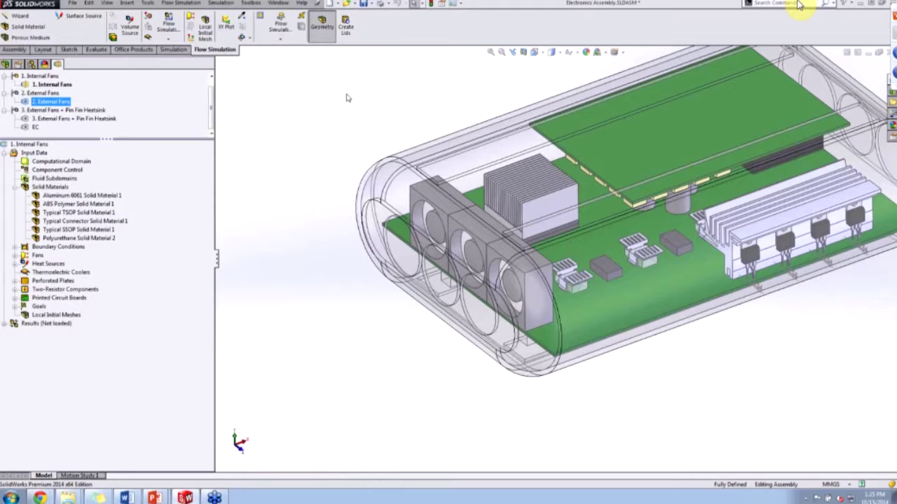
pyautogui.press('z')
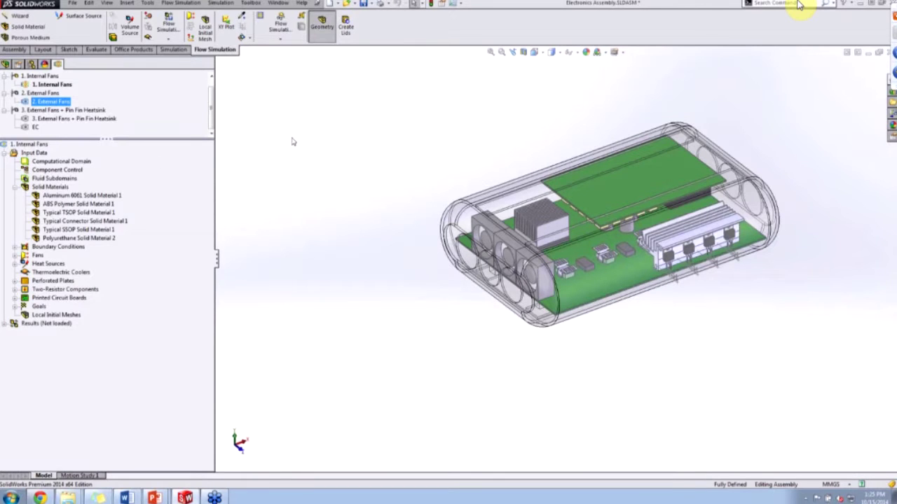
pyautogui.click(73, 163)
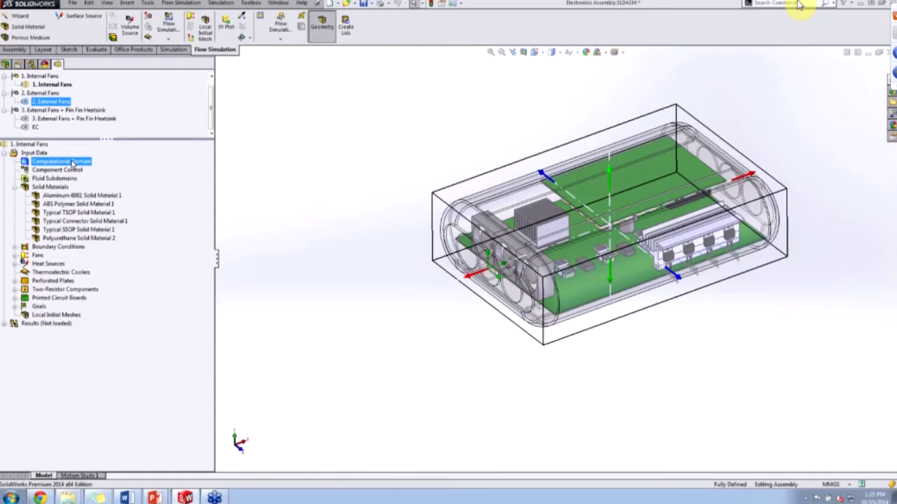
pyautogui.click(65, 188)
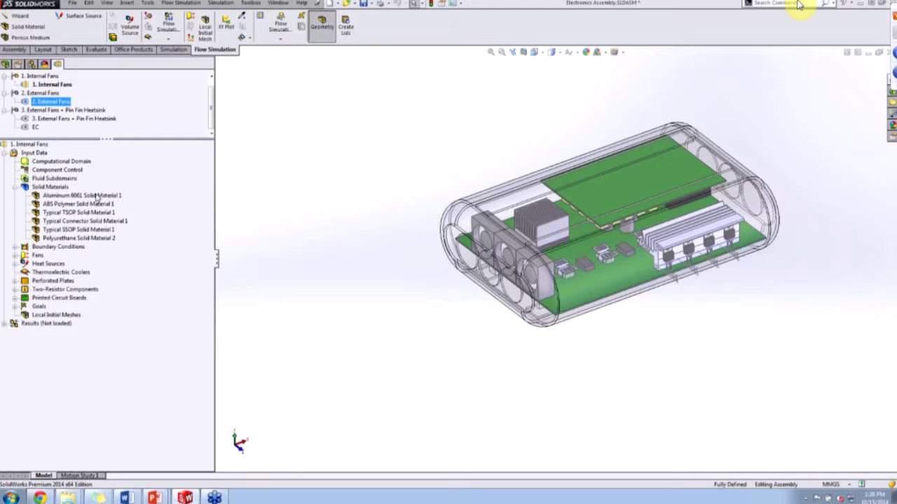
pyautogui.rightClick(64, 187)
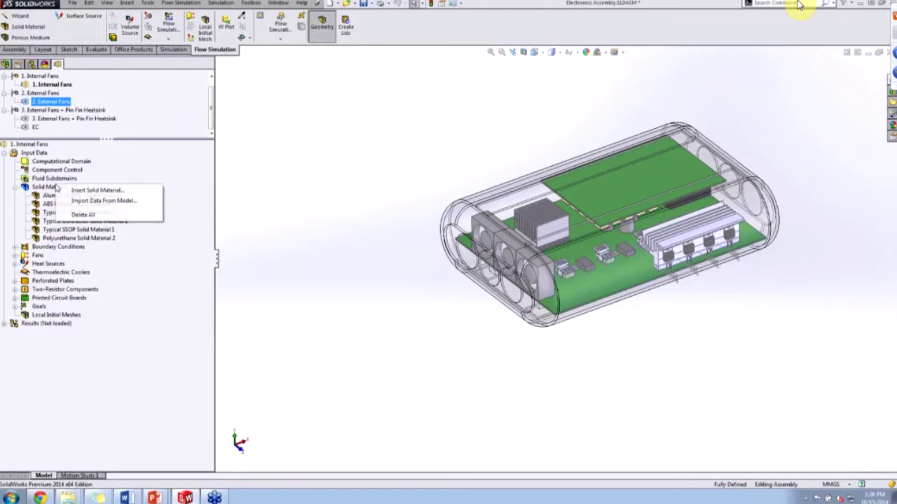
pyautogui.click(88, 190)
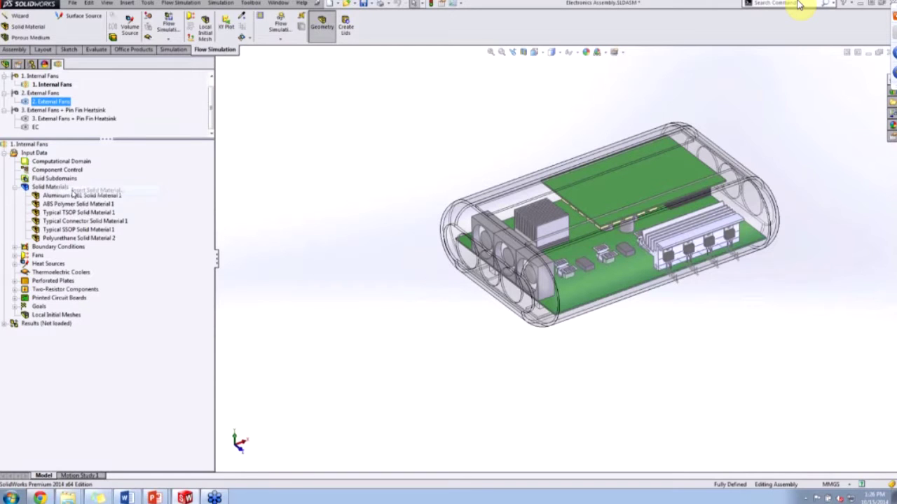
pyautogui.scroll(-2, 620, 187)
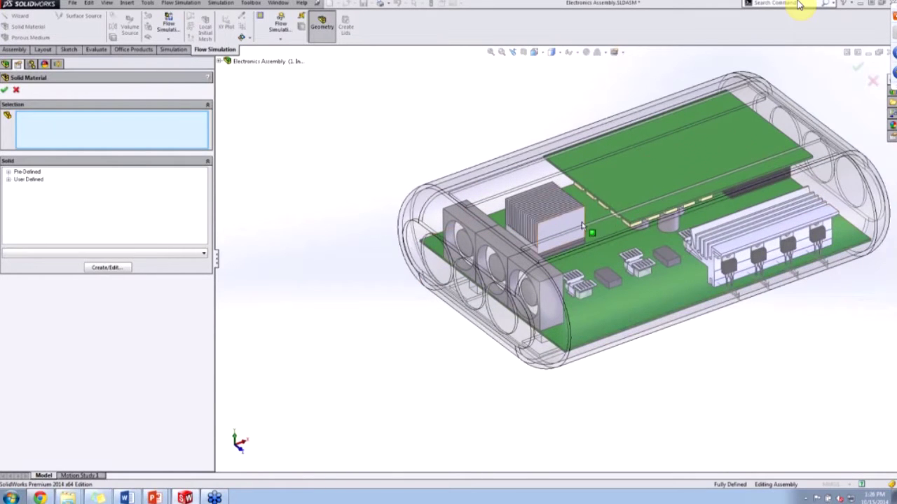
pyautogui.click(615, 181)
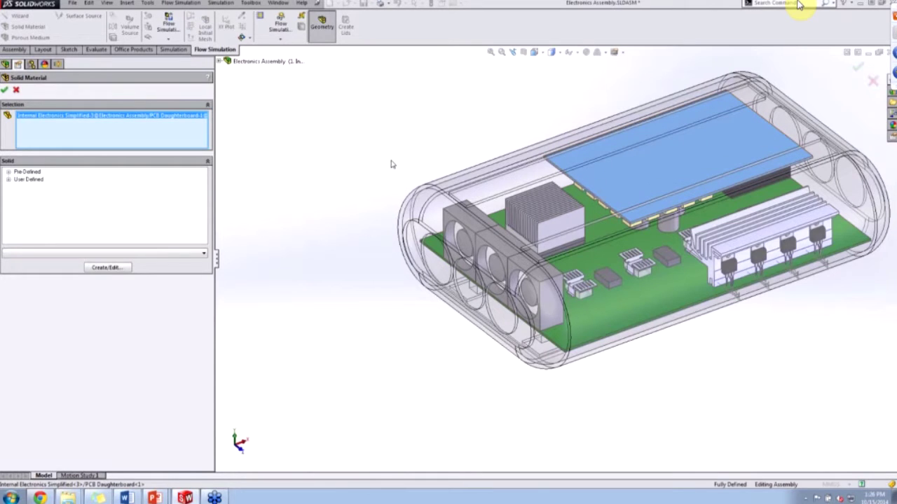
pyautogui.click(14, 175)
pyautogui.click(18, 183)
pyautogui.click(17, 172)
pyautogui.click(17, 172)
pyautogui.click(17, 173)
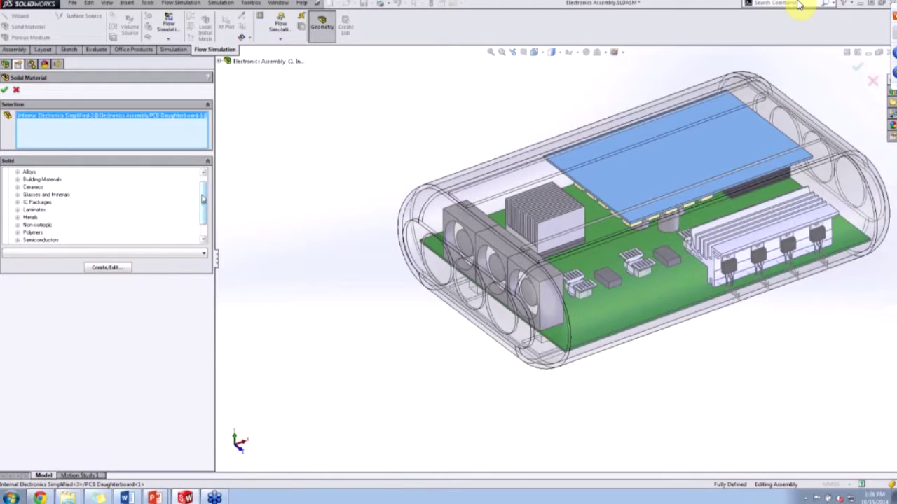
pyautogui.click(203, 172)
pyautogui.click(8, 171)
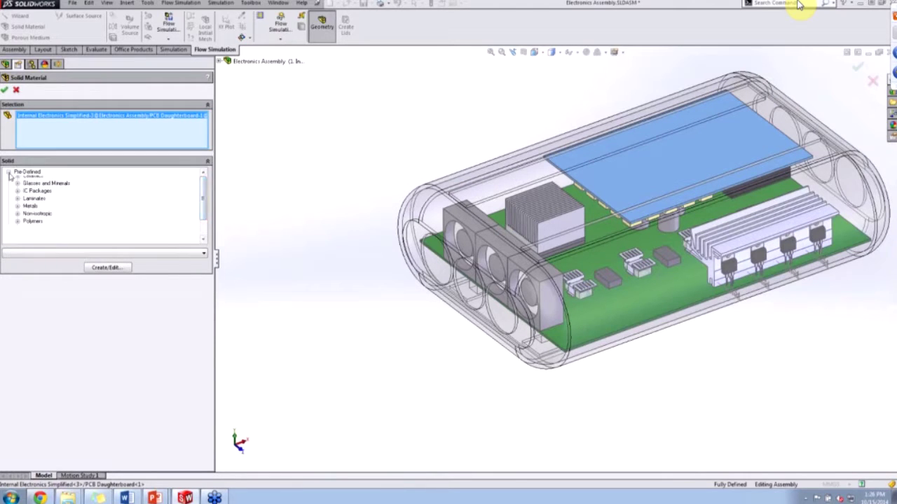
pyautogui.click(107, 267)
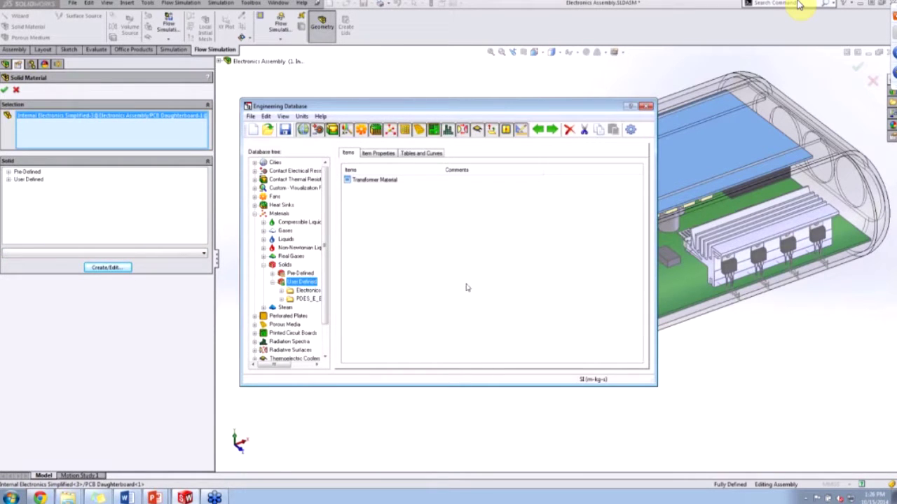
pyautogui.click(647, 106)
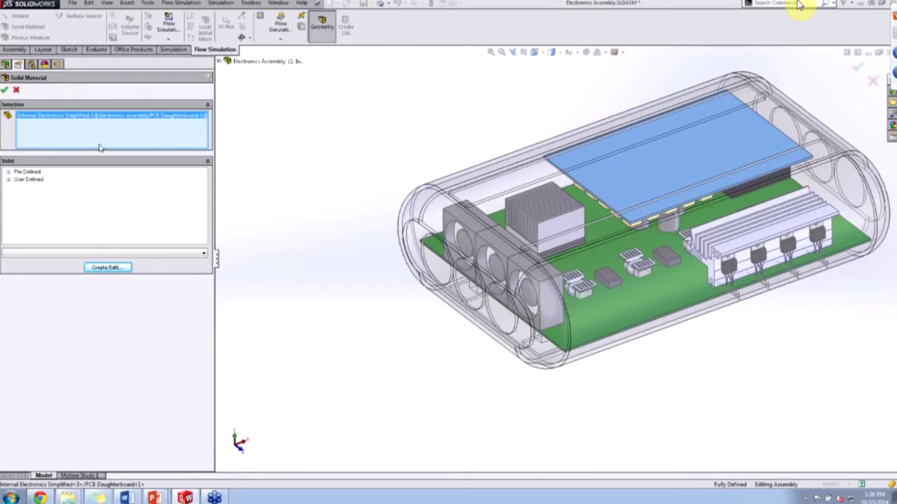
pyautogui.click(16, 90)
# Highlight the components assigned to each solid material in turn, from Aluminum 6061 through Polyurethane.
pyautogui.click(97, 199)
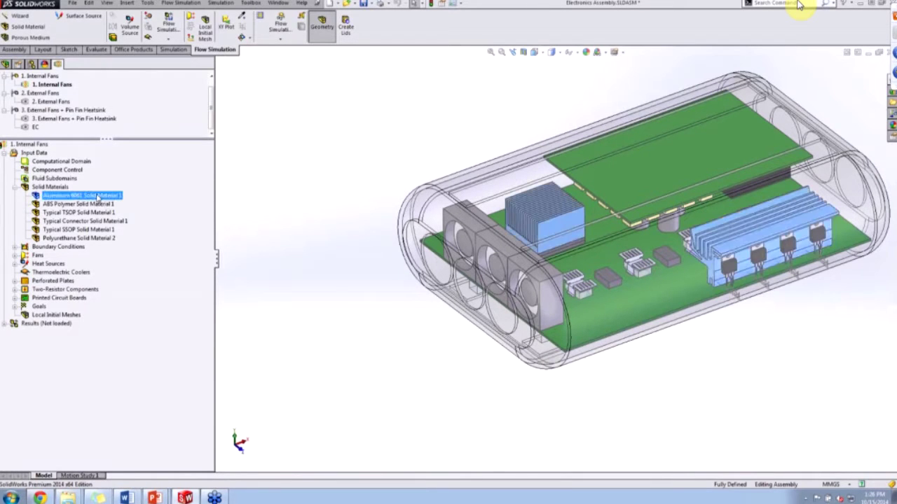
pyautogui.moveTo(353, 290)
pyautogui.mouseDown(button='middle')
pyautogui.moveTo(342, 257)
pyautogui.moveTo(348, 279)
pyautogui.mouseUp(button='middle')
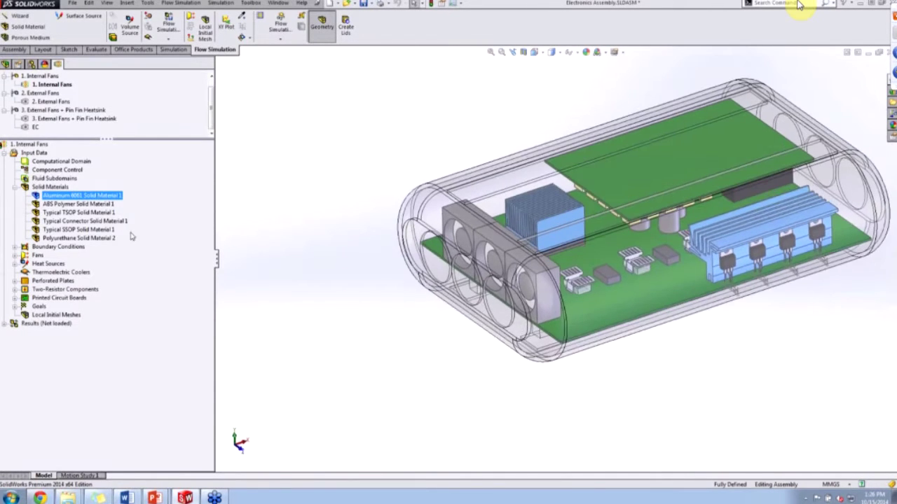
pyautogui.click(97, 204)
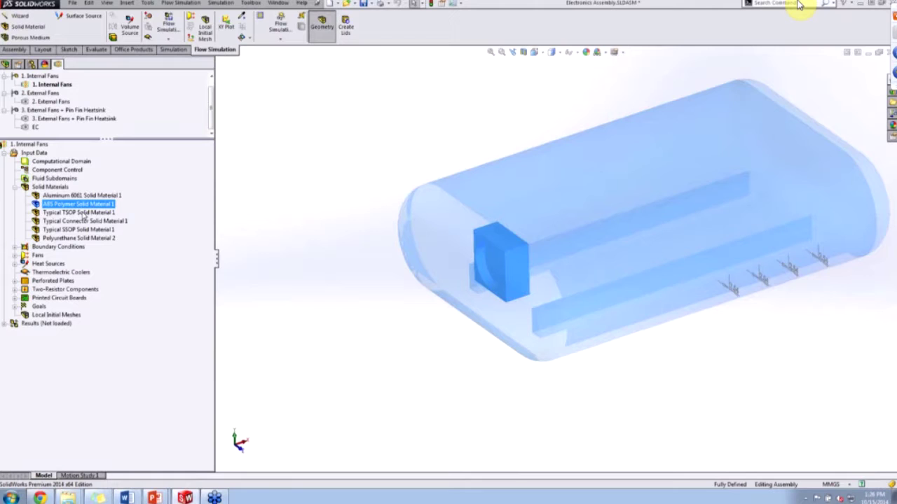
pyautogui.click(84, 213)
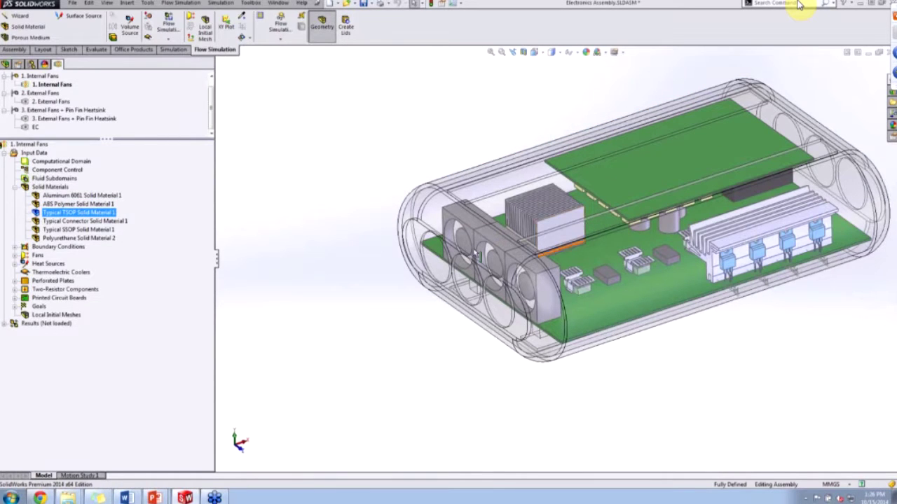
pyautogui.click(99, 223)
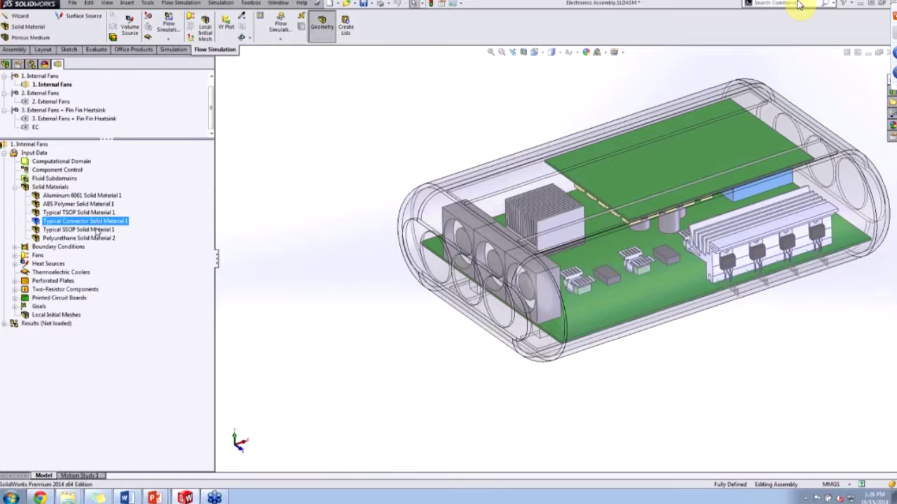
pyautogui.click(98, 229)
pyautogui.click(91, 239)
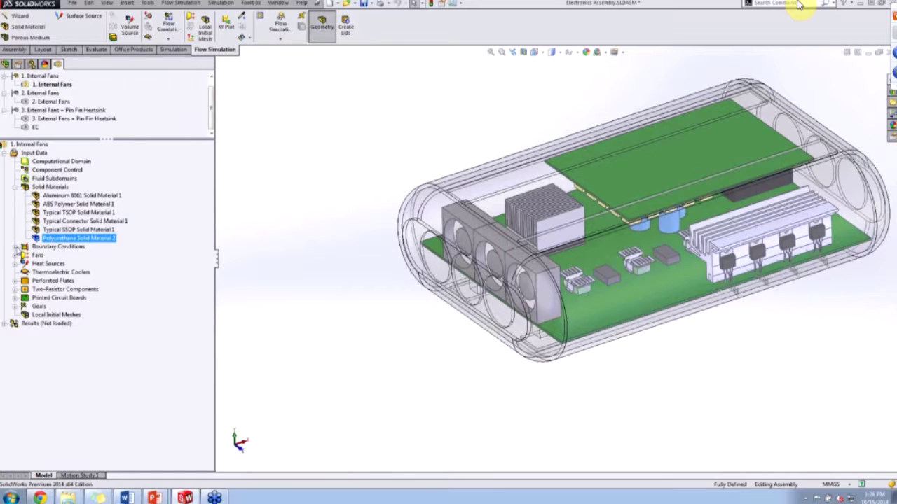
# Expand the boundary conditions and examine which enclosure openings Environment Pressure 1 applies to.
pyautogui.click(15, 247)
pyautogui.click(258, 234)
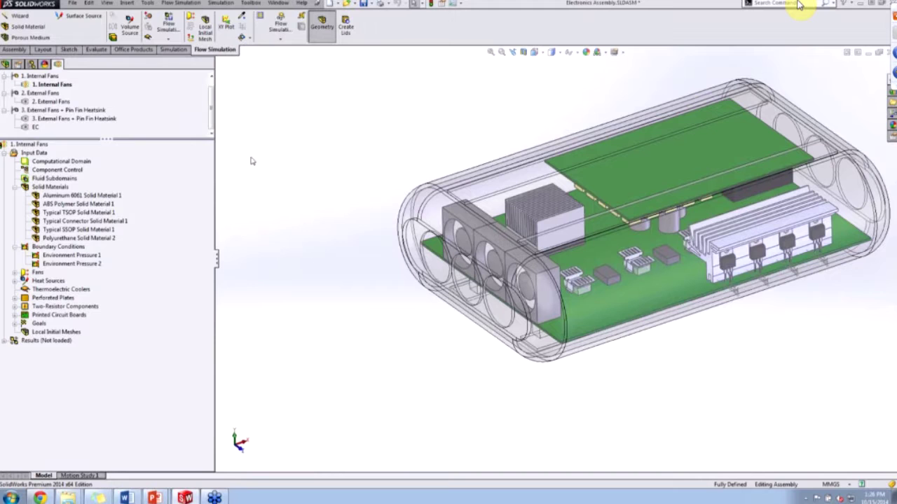
pyautogui.moveTo(273, 168); pyautogui.dragTo(269, 189, button='middle')
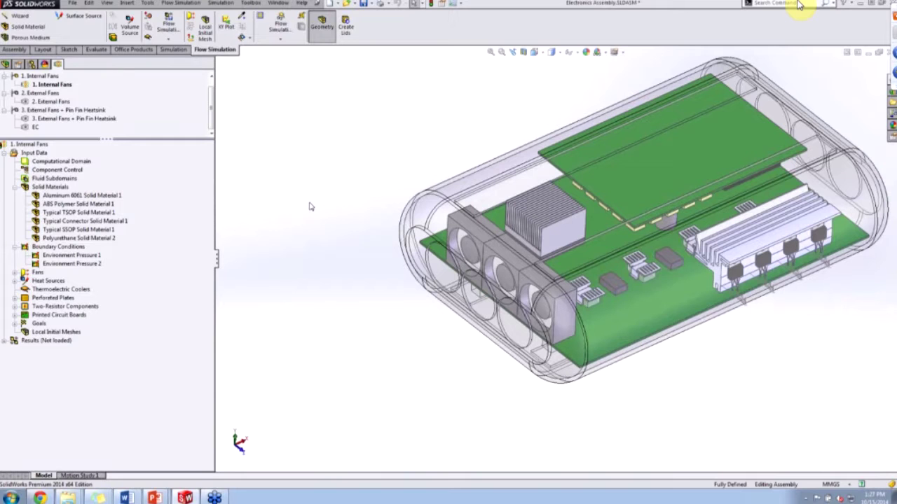
pyautogui.click(73, 256)
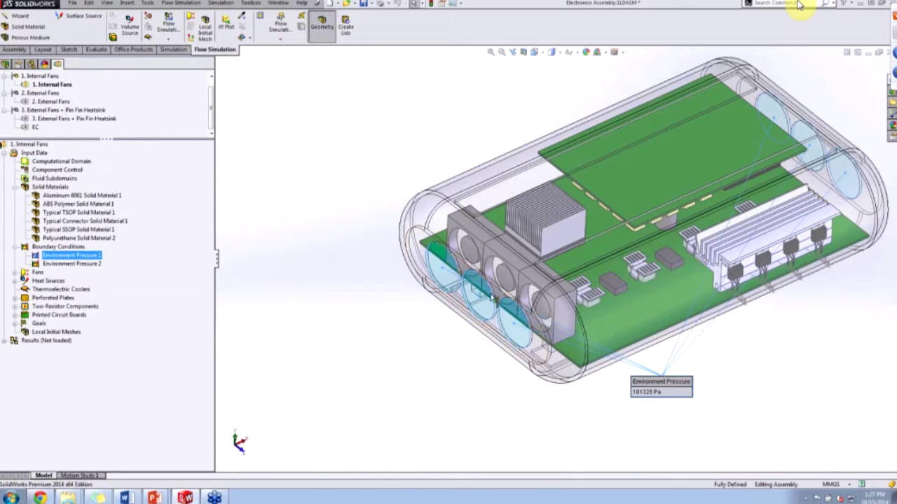
pyautogui.click(340, 204)
pyautogui.scroll(-5, 518, 330)
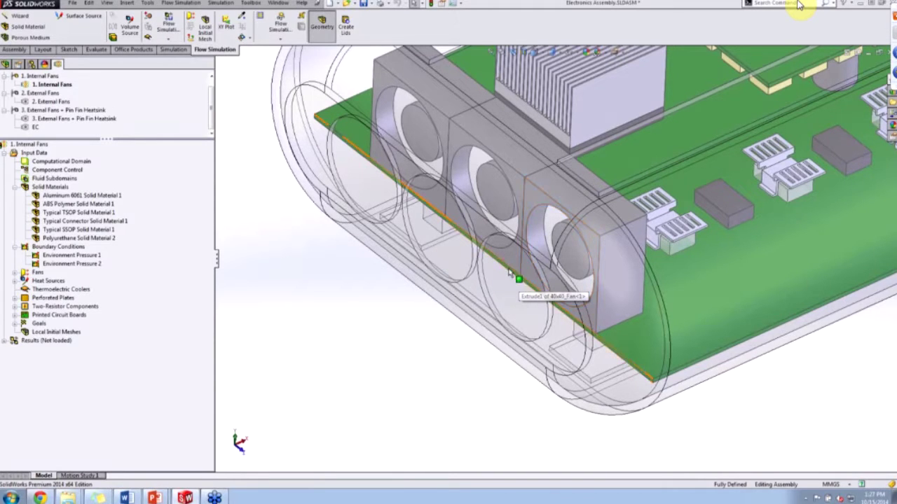
pyautogui.scroll(2, 522, 283)
# Open the definition of Environment Pressure 1, review its faces, pressure and temperature, and close it without changes.
pyautogui.rightClick(83, 256)
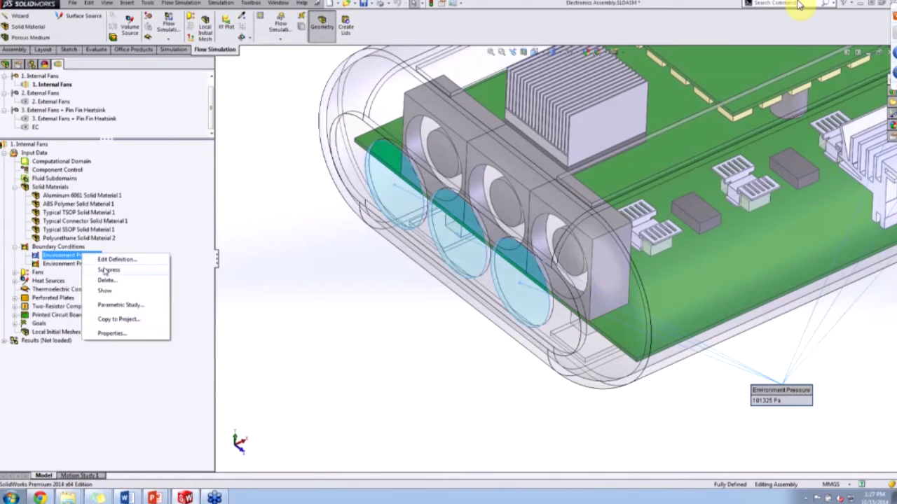
pyautogui.click(115, 262)
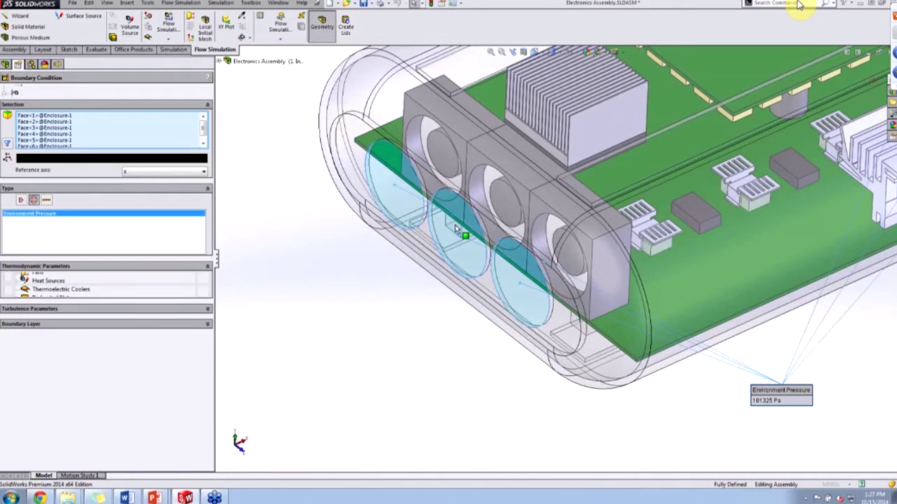
pyautogui.scroll(6, 555, 260)
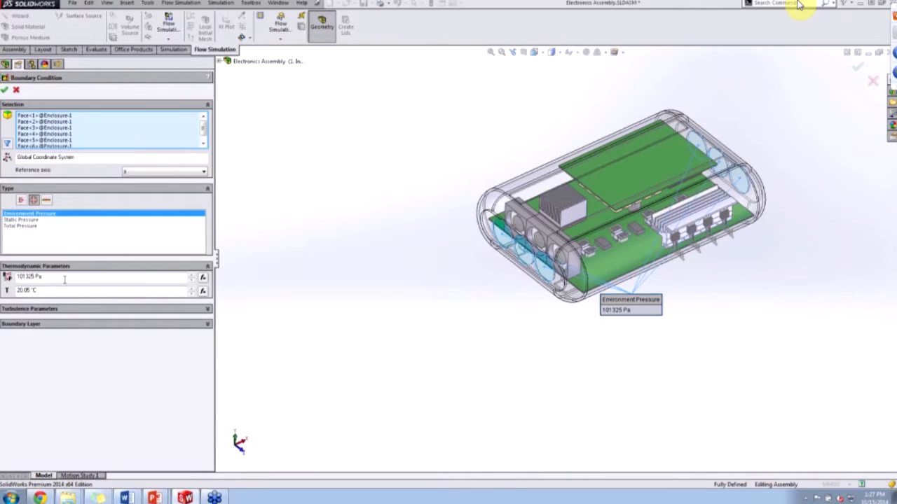
pyautogui.click(16, 90)
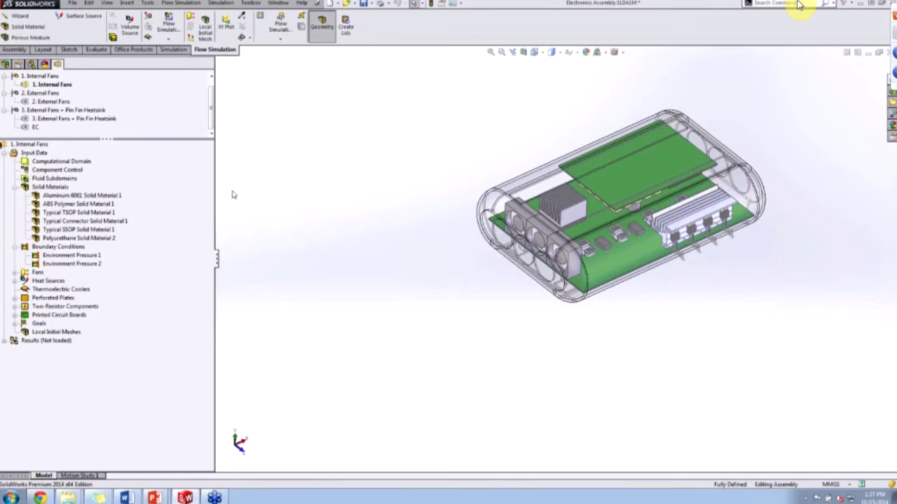
# Open the definition of Environment Pressure 2, review its faces and thermodynamic parameters, and close it without changes.
pyautogui.click(91, 265)
pyautogui.rightClick(90, 265)
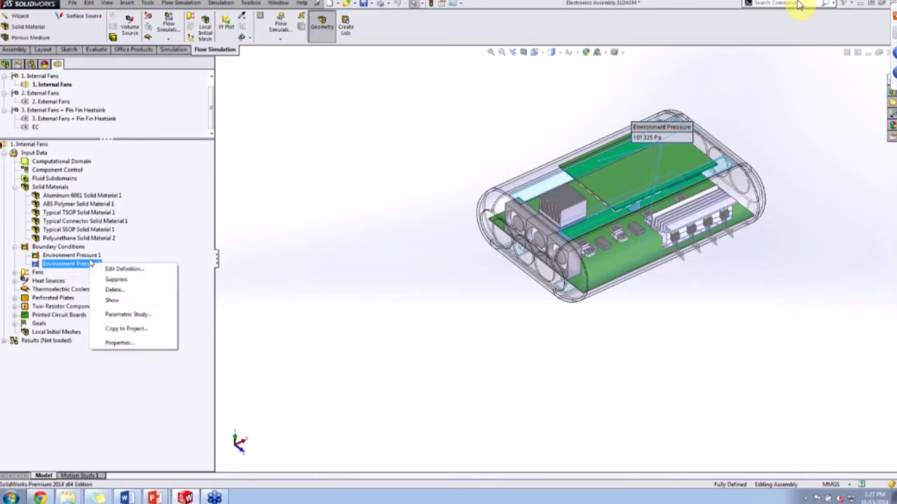
pyautogui.click(115, 270)
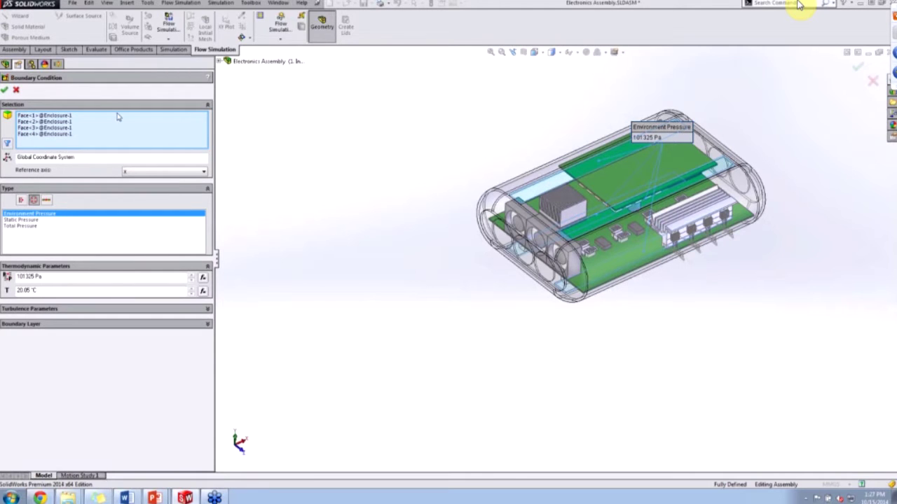
pyautogui.click(15, 90)
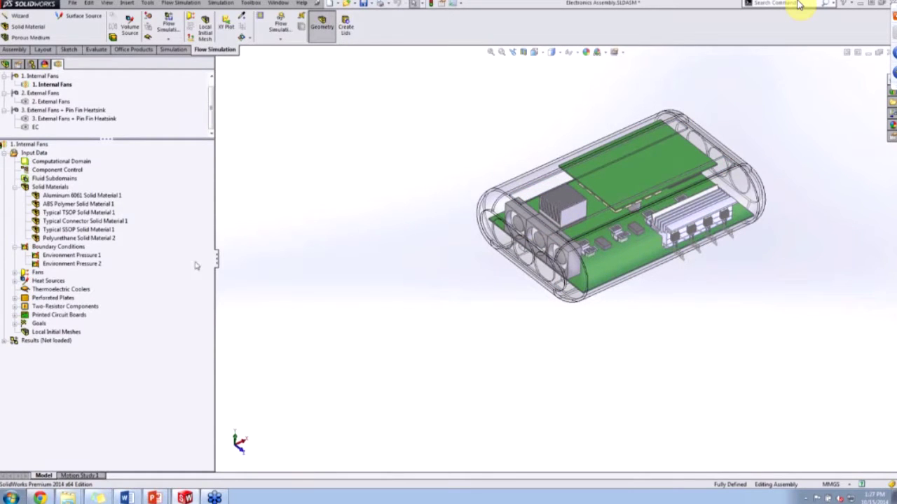
# Expand the project's fan definitions and examine the row of three fan bodies at the end of the motherboard.
pyautogui.click(15, 272)
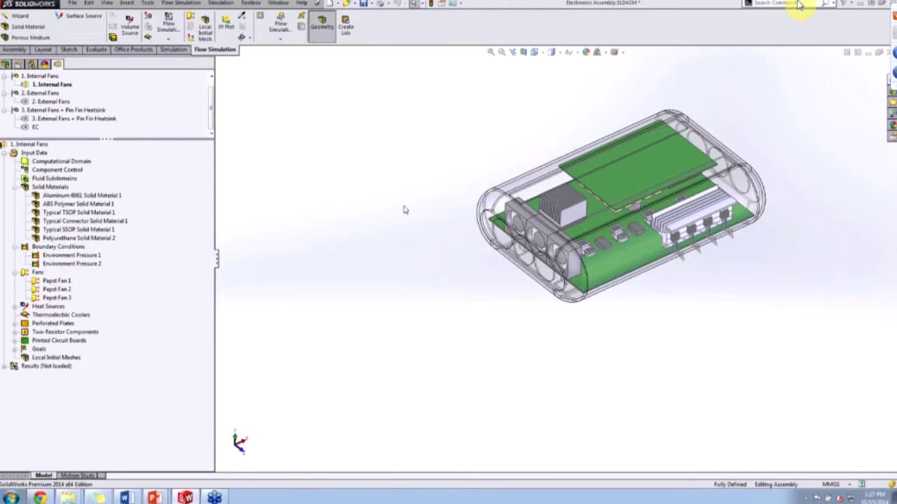
pyautogui.scroll(-3, 690, 168)
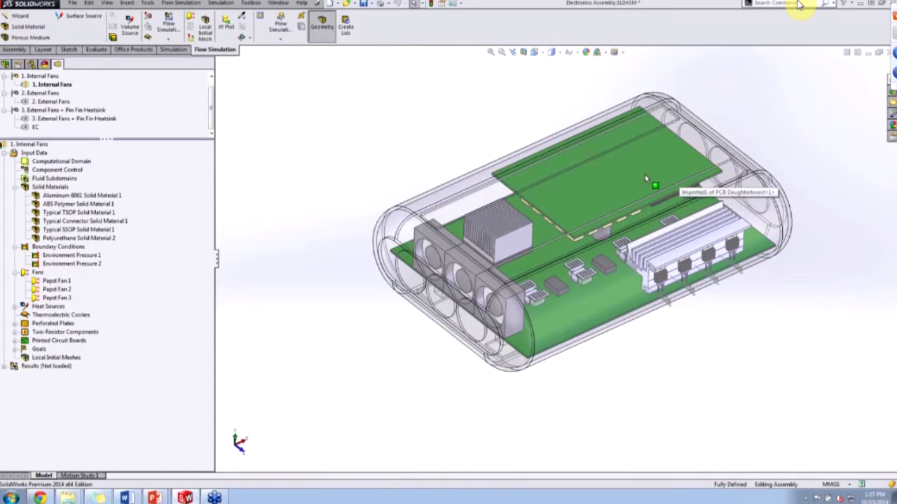
pyautogui.scroll(-2, 511, 300)
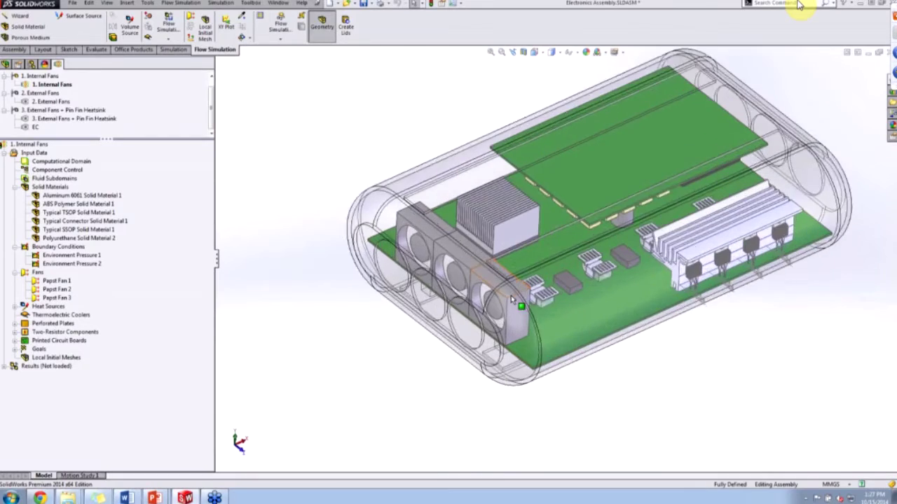
pyautogui.scroll(-6, 505, 301)
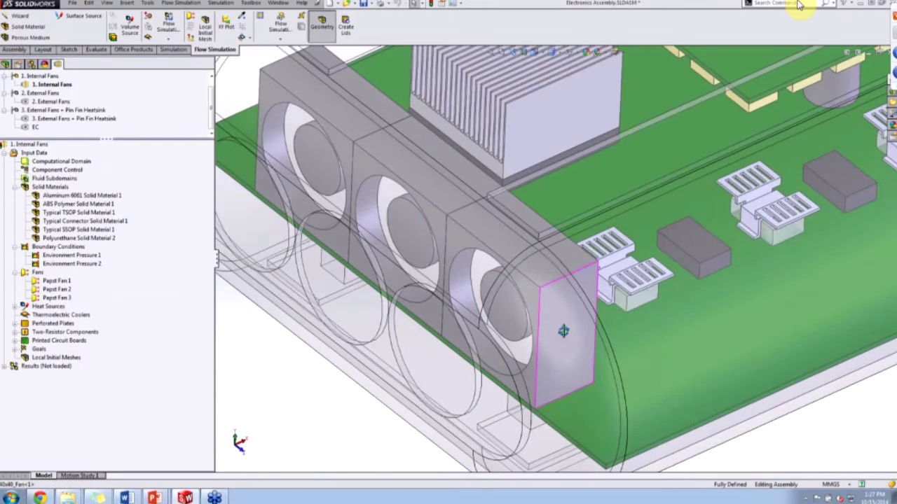
pyautogui.moveTo(563, 330); pyautogui.dragTo(612, 315, button='middle')
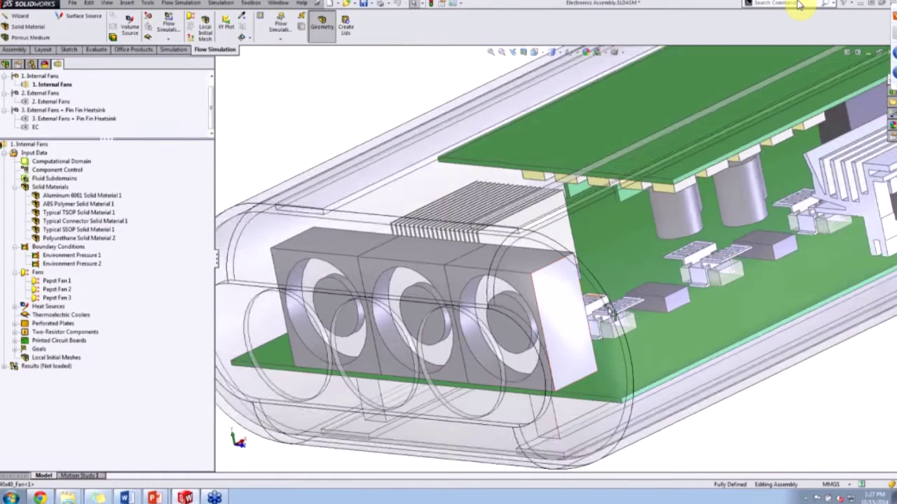
pyautogui.scroll(2, 611, 312)
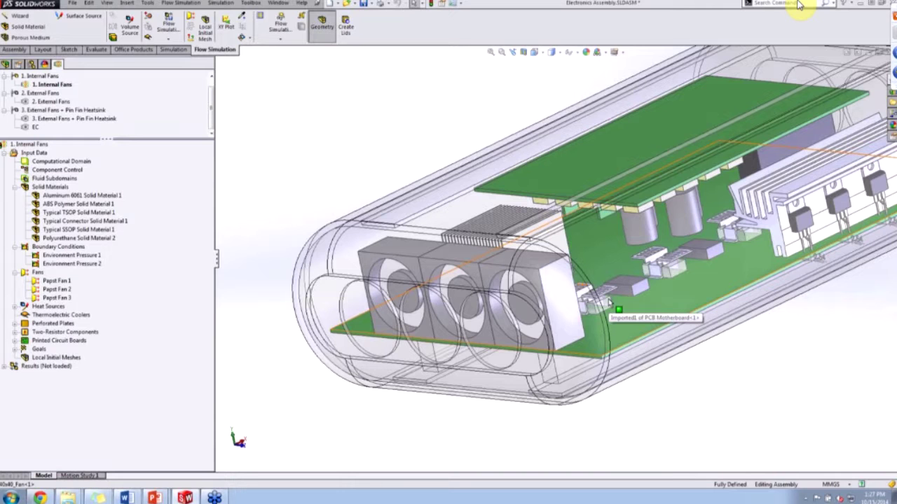
pyautogui.moveTo(397, 263); pyautogui.dragTo(396, 301, button='middle')
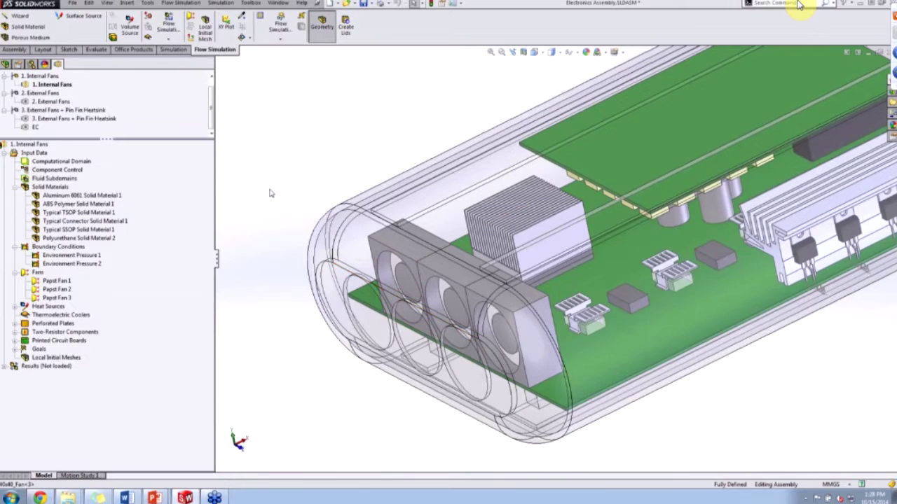
# Open the definition of Papst Fan 1 and review its inlet and outlet faces and the available predefined Papst models.
pyautogui.click(57, 281)
pyautogui.rightClick(63, 283)
pyautogui.press('Escape')
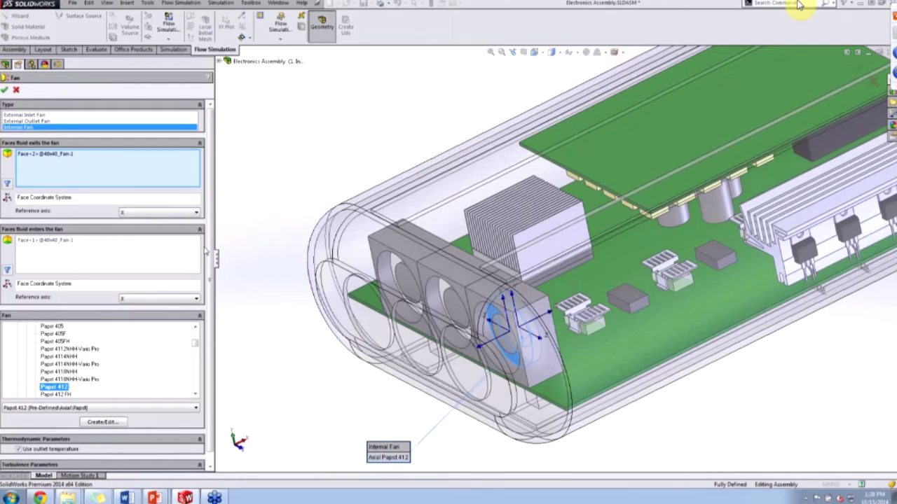
pyautogui.scroll(-1, 203, 329)
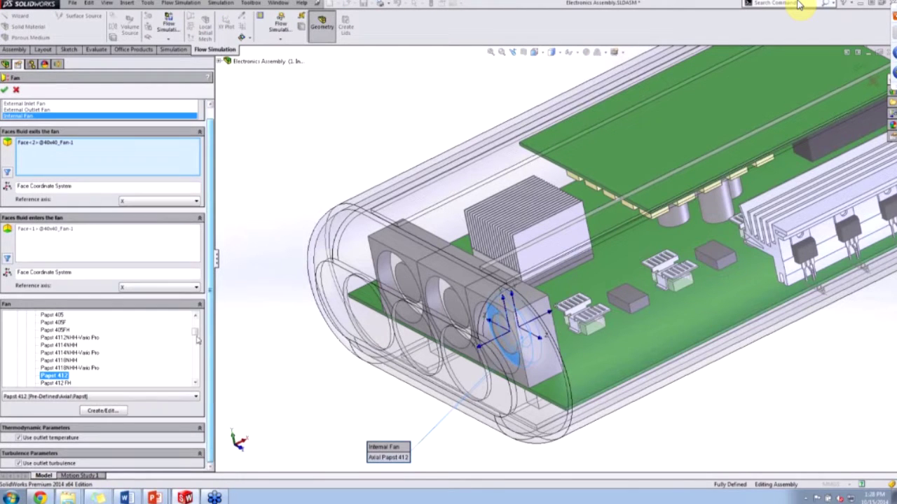
pyautogui.moveTo(195, 333); pyautogui.dragTo(194, 323)
pyautogui.scroll(-1, 195, 324)
pyautogui.moveTo(194, 324); pyautogui.dragTo(196, 334)
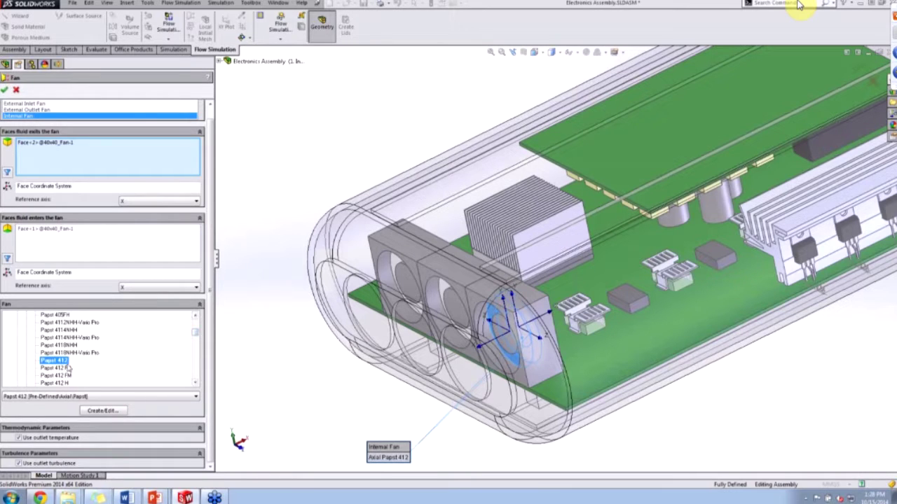
# Review the Papst 4500 N item properties and fan curve in the Engineering Database, then close it and accept the fan definition.
pyautogui.click(91, 412)
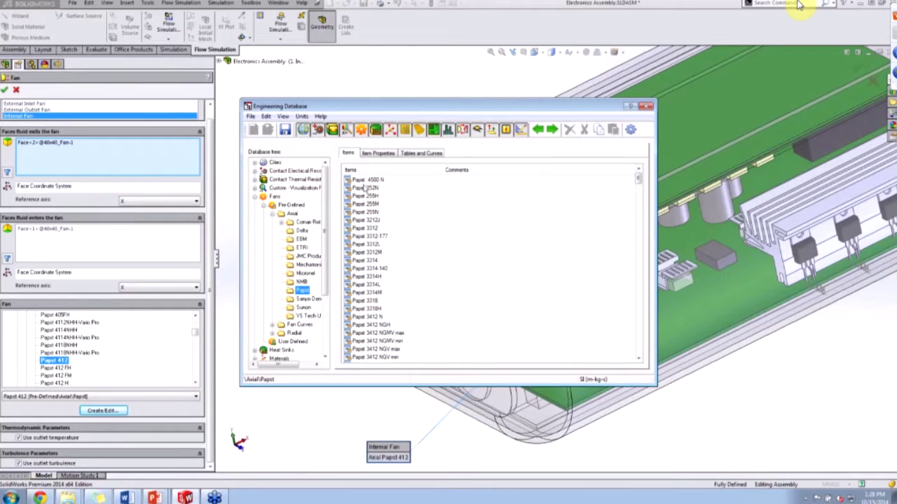
pyautogui.click(365, 180)
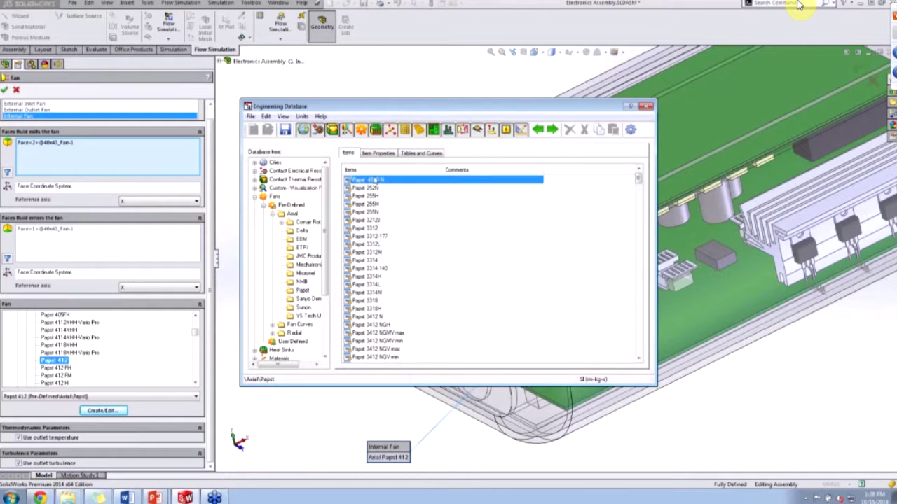
pyautogui.click(378, 153)
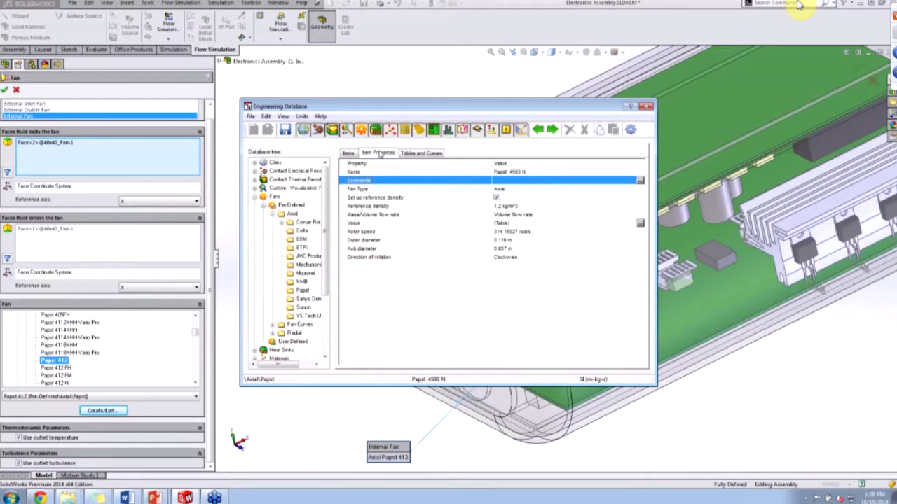
pyautogui.click(407, 156)
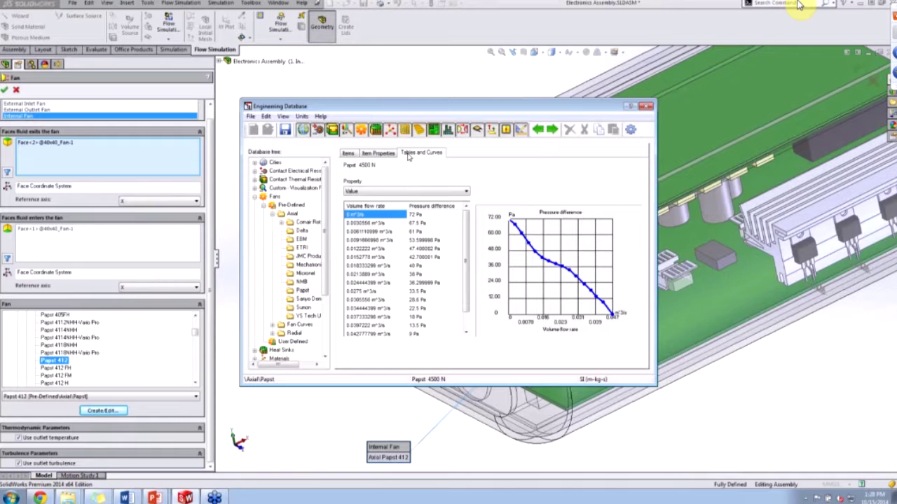
pyautogui.click(647, 106)
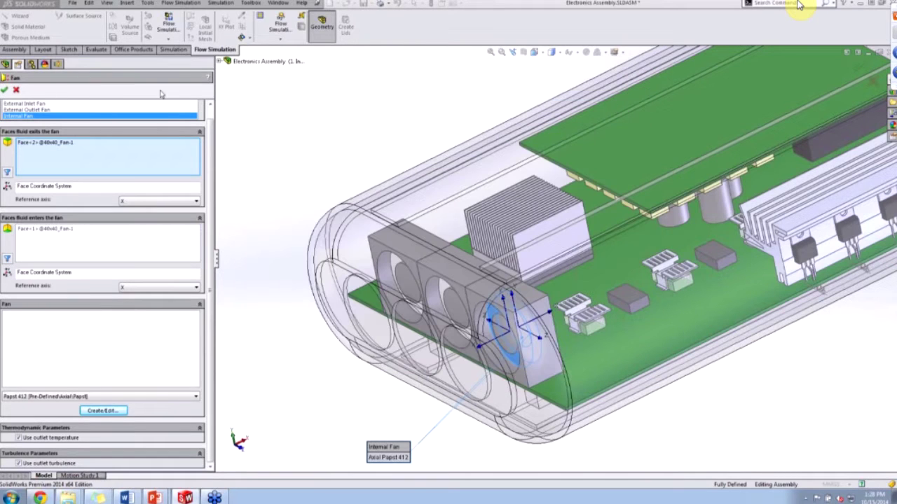
pyautogui.click(5, 89)
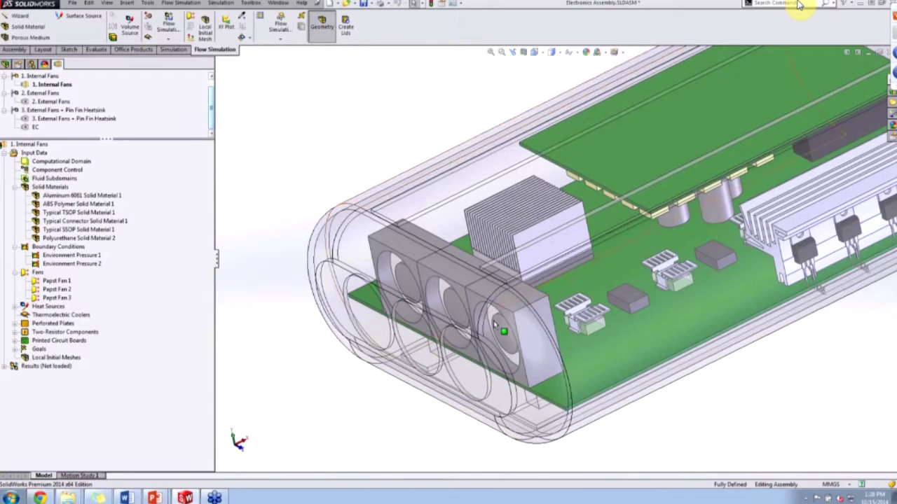
# Highlight the faces used by Papst Fan 2 and Papst Fan 3, and clear the selection to view the whole assembly.
pyautogui.click(56, 289)
pyautogui.click(59, 298)
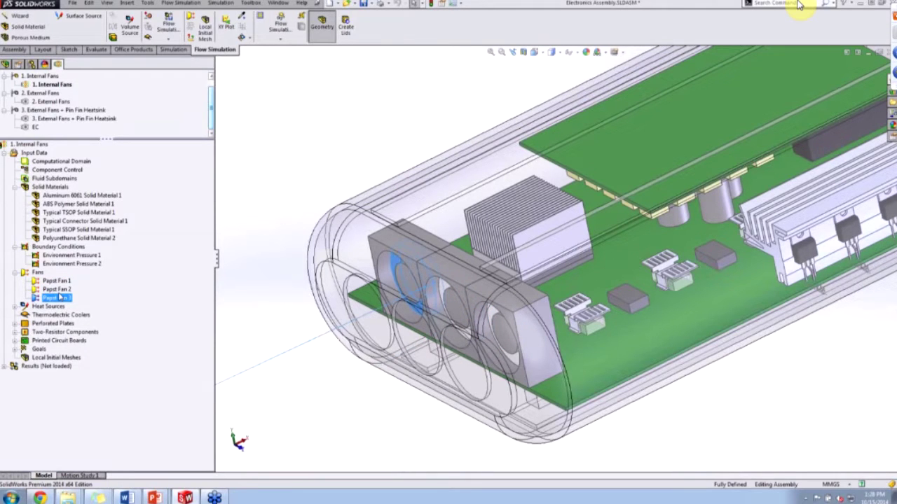
pyautogui.click(315, 194)
pyautogui.scroll(-1, 315, 195)
pyautogui.moveTo(315, 194); pyautogui.dragTo(331, 215, button='middle')
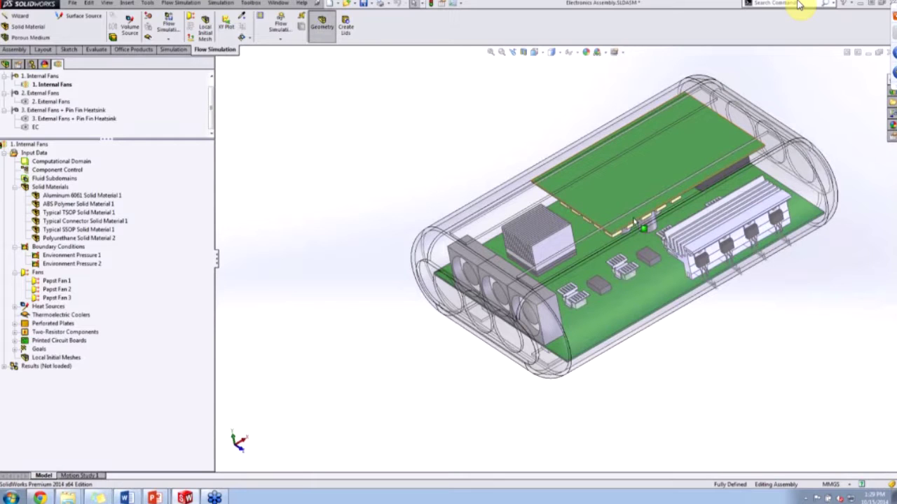
# Expand the heat sources, review the components and heat generation rate in the 8 Watts source definition, and close it without changes.
pyautogui.click(16, 306)
pyautogui.rightClick(49, 308)
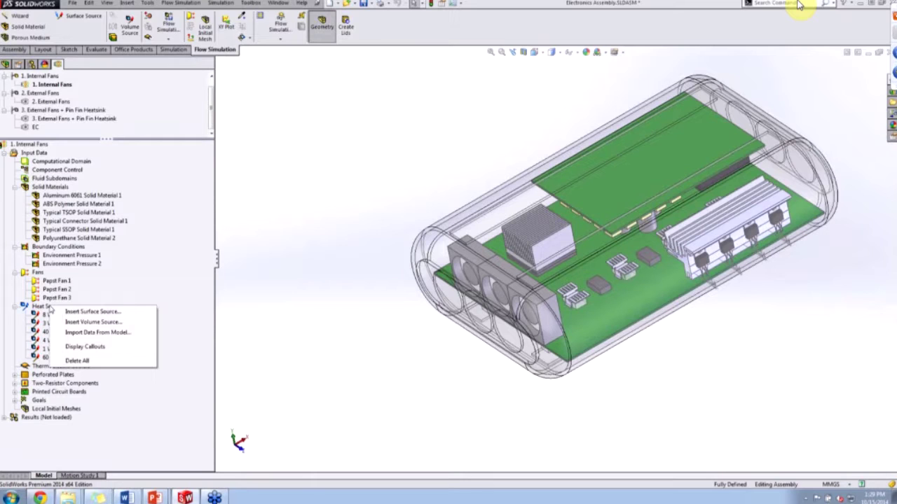
pyautogui.click(185, 289)
pyautogui.click(56, 316)
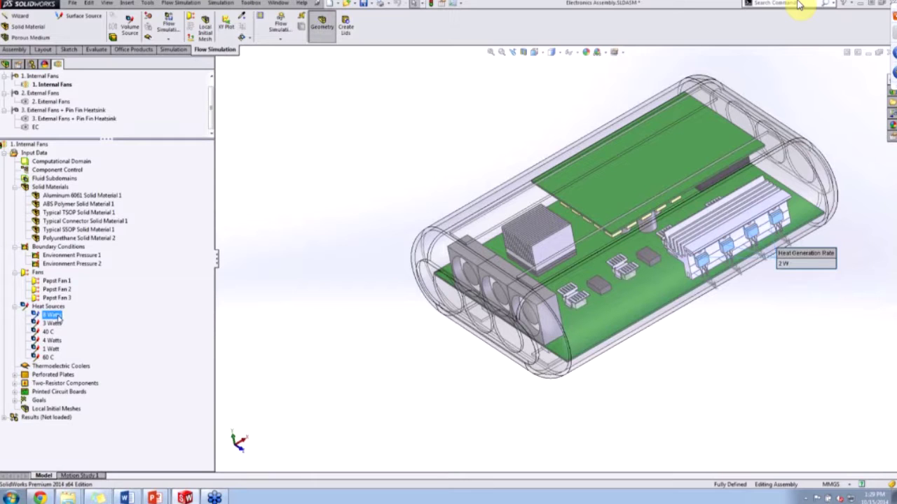
pyautogui.rightClick(52, 317)
pyautogui.click(84, 321)
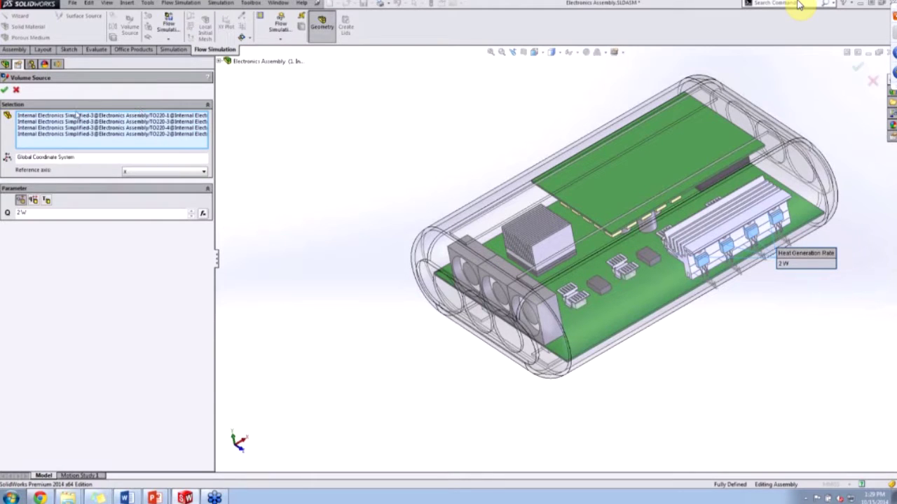
pyautogui.scroll(-3, 720, 202)
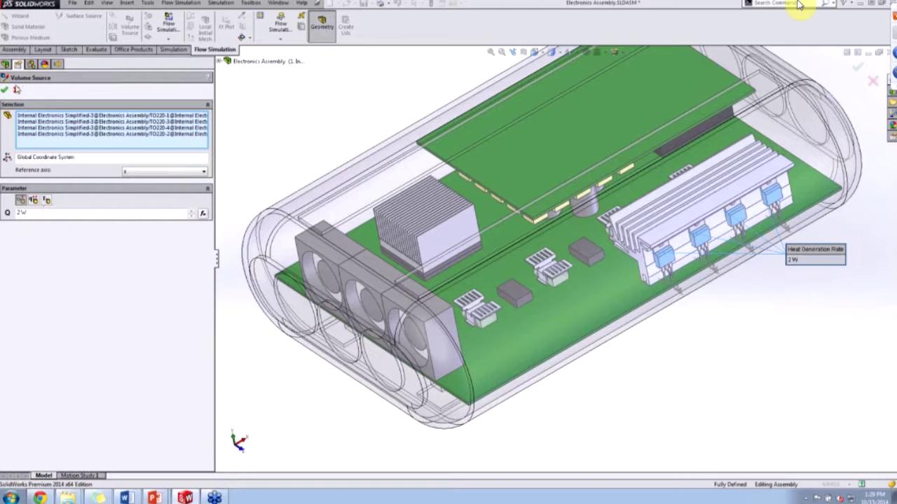
pyautogui.click(16, 90)
# Inspect the RAM chips highlighted by the 60 C heat source, review its temperature definition, and close it without changes.
pyautogui.click(48, 357)
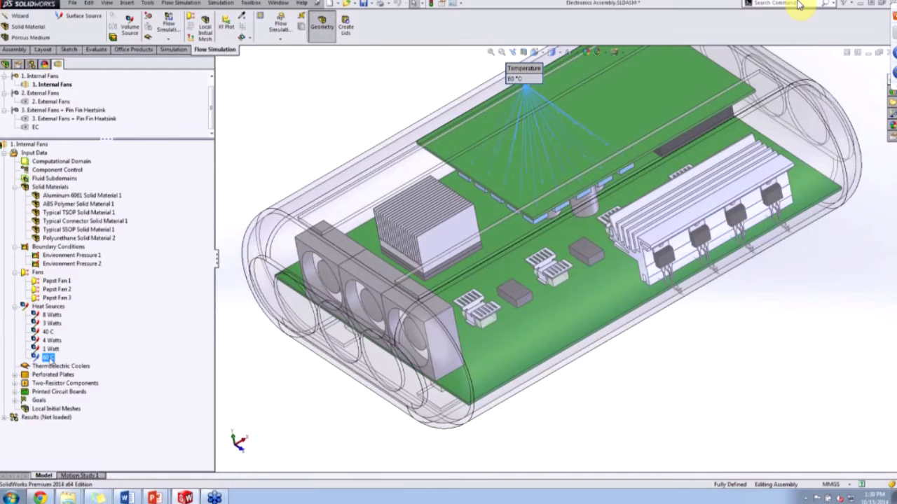
pyautogui.moveTo(367, 307); pyautogui.dragTo(378, 203, button='middle')
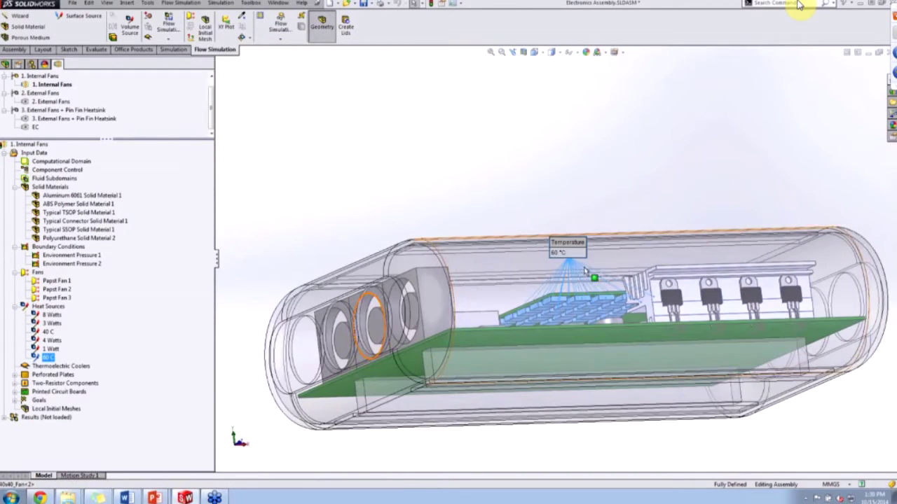
pyautogui.scroll(-1, 551, 328)
pyautogui.rightClick(48, 357)
pyautogui.click(74, 364)
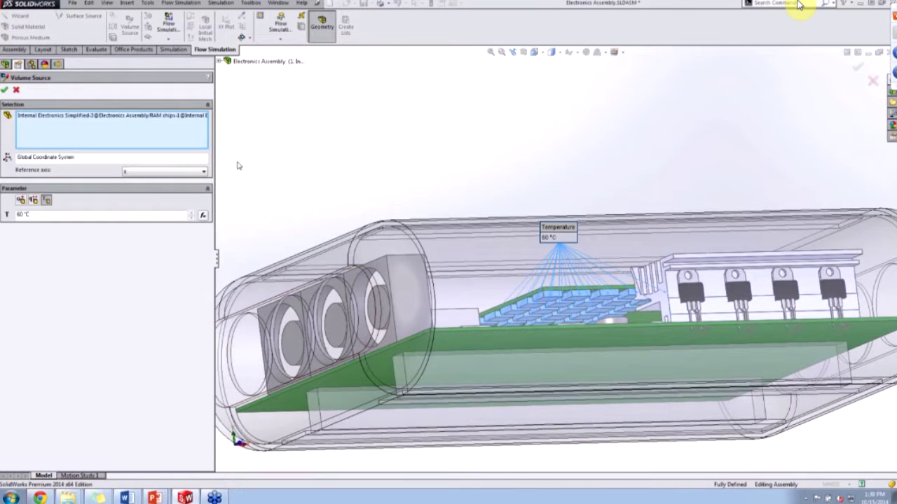
pyautogui.click(17, 91)
pyautogui.moveTo(363, 156); pyautogui.dragTo(396, 258, button='middle')
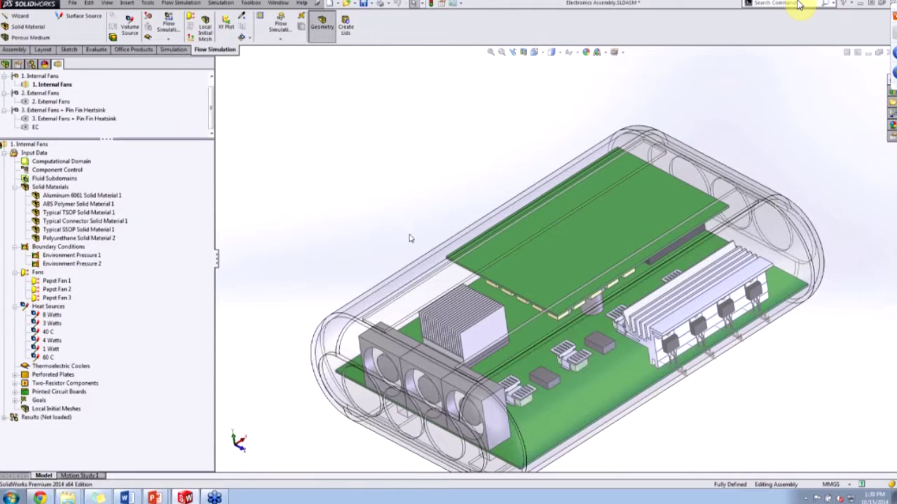
# Expand the perforated plates, highlight the enclosure openings used by Circular Holes, and clear the selection.
pyautogui.scroll(3, 378, 226)
pyautogui.moveTo(428, 208); pyautogui.dragTo(429, 194, button='middle')
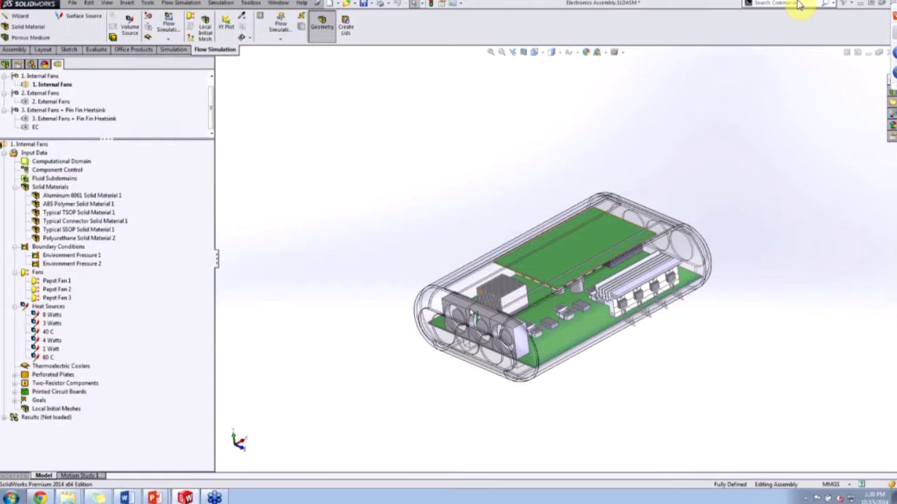
pyautogui.scroll(-2, 539, 261)
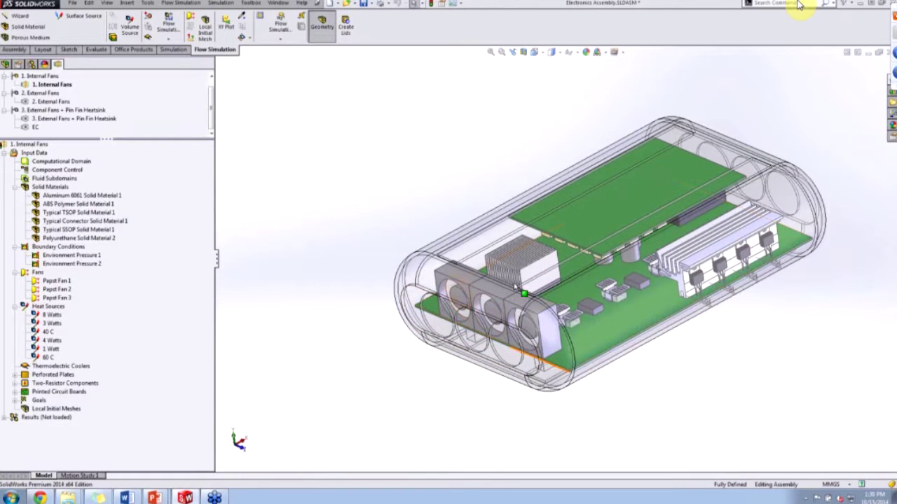
pyautogui.moveTo(485, 170)
pyautogui.mouseDown(button='middle')
pyautogui.moveTo(491, 211)
pyautogui.moveTo(494, 178)
pyautogui.mouseUp(button='middle')
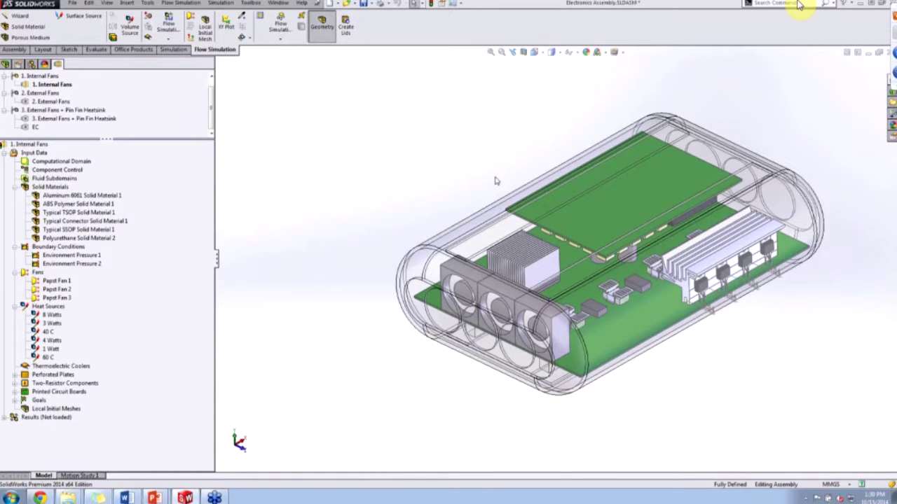
pyautogui.click(16, 375)
pyautogui.rightClick(40, 376)
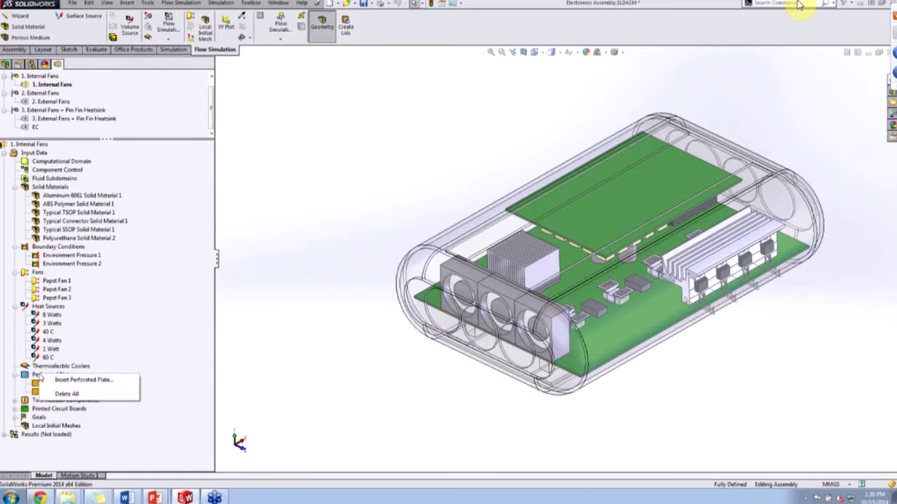
pyautogui.press('Escape')
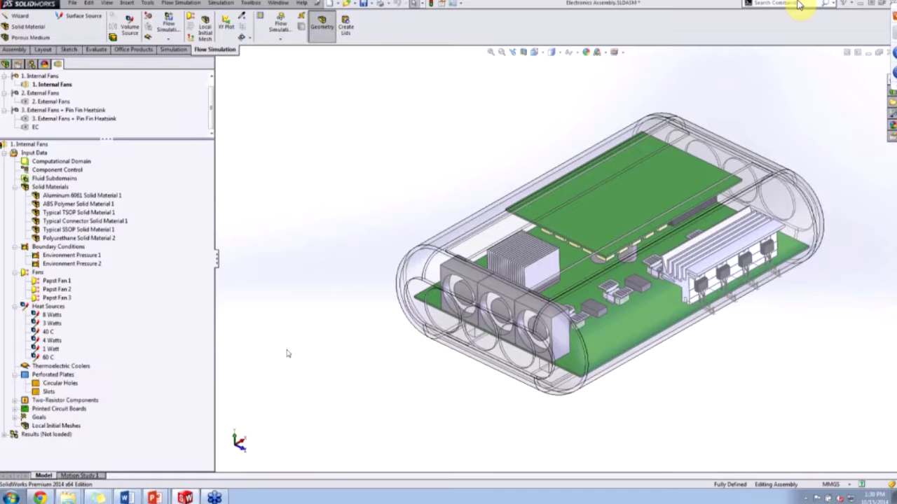
pyautogui.click(64, 383)
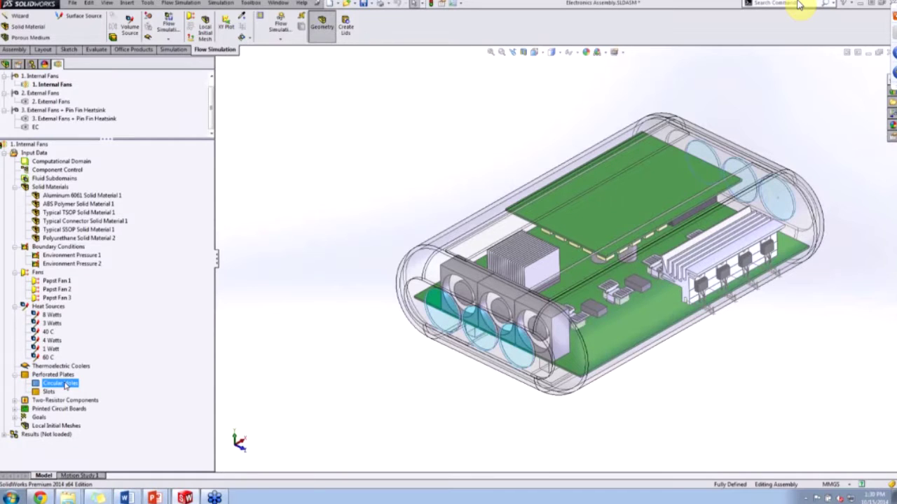
pyautogui.click(396, 245)
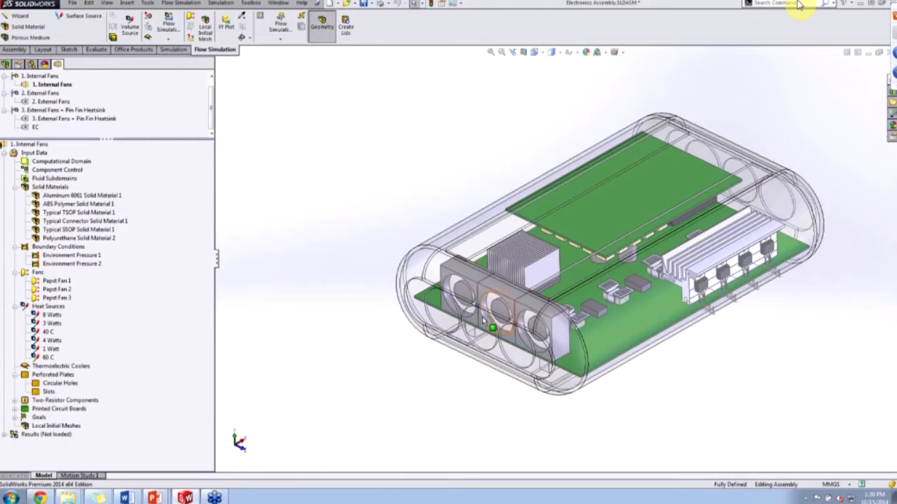
# Open the Circular Holes definition, review its hole shape, diameter and free area ratio in the Engineering Database, and accept the definition.
pyautogui.scroll(-3, 482, 316)
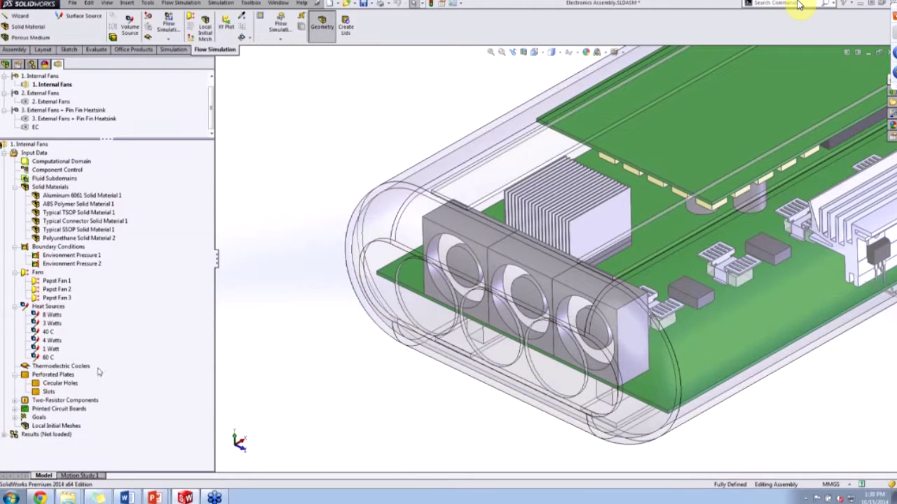
pyautogui.rightClick(62, 383)
pyautogui.press('Escape')
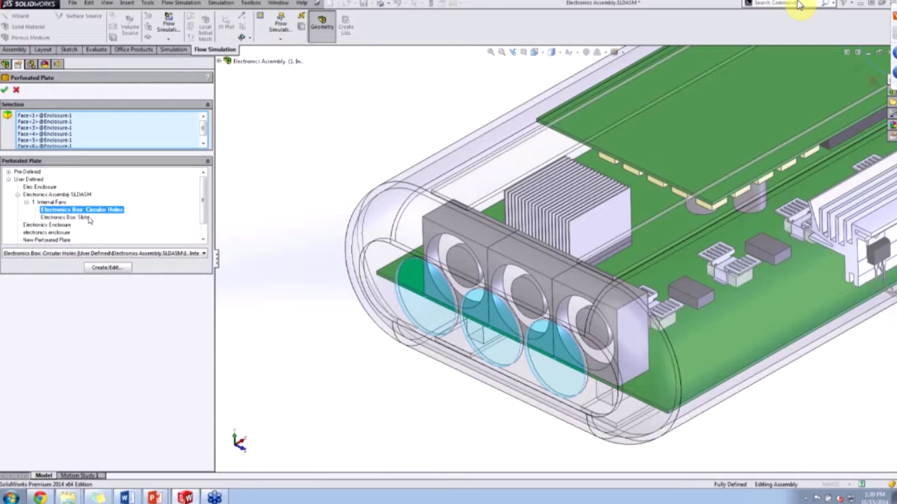
pyautogui.click(108, 267)
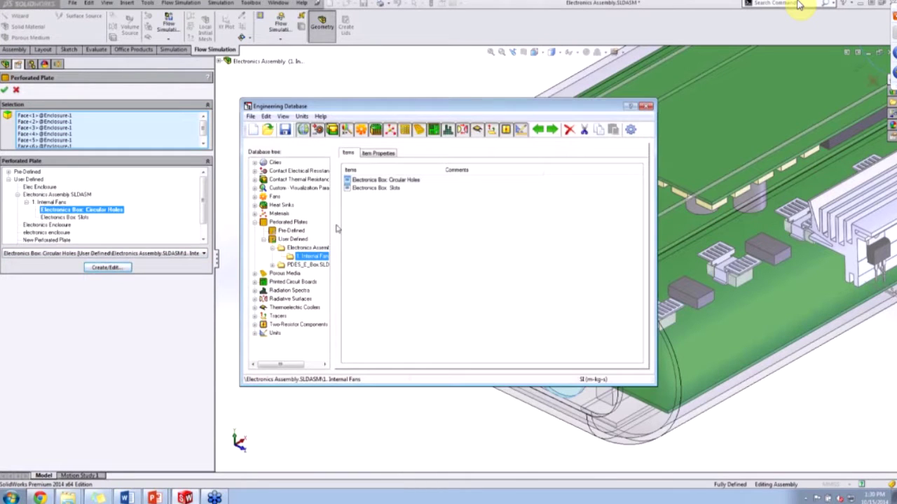
pyautogui.click(373, 153)
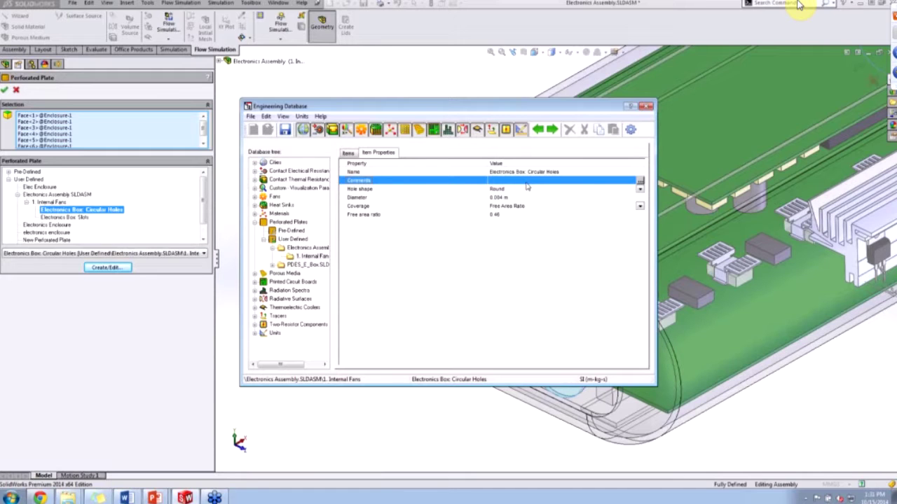
pyautogui.click(645, 106)
pyautogui.click(4, 89)
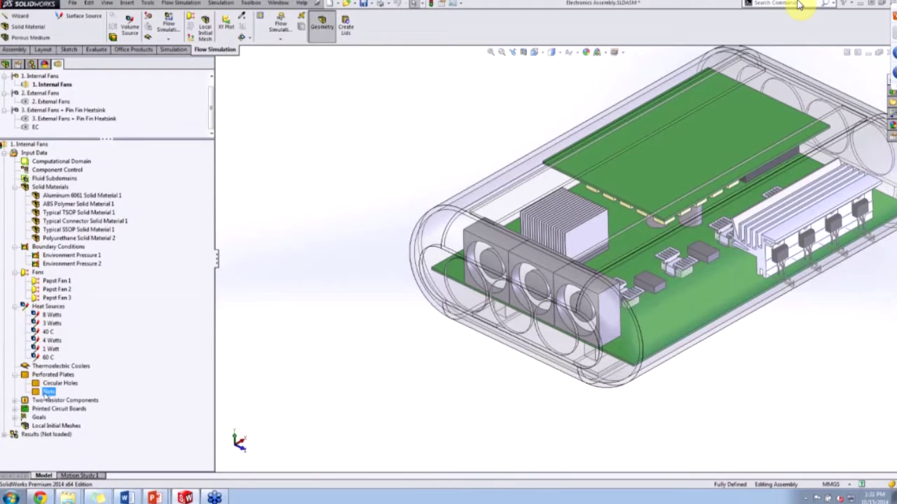
# Open the Slots perforated plate definition, review its faces and its item properties in the Engineering Database, and accept it.
pyautogui.rightClick(48, 391)
pyautogui.click(73, 400)
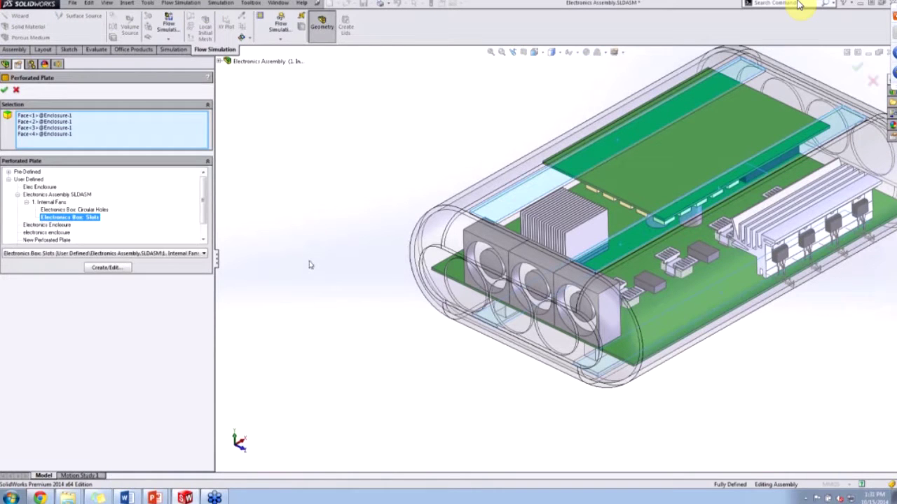
pyautogui.click(107, 267)
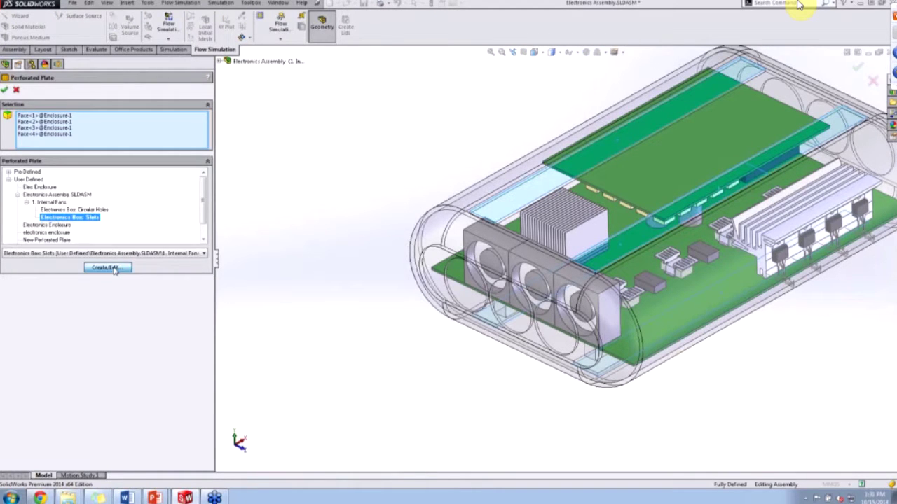
pyautogui.moveTo(353, 107); pyautogui.dragTo(293, 218)
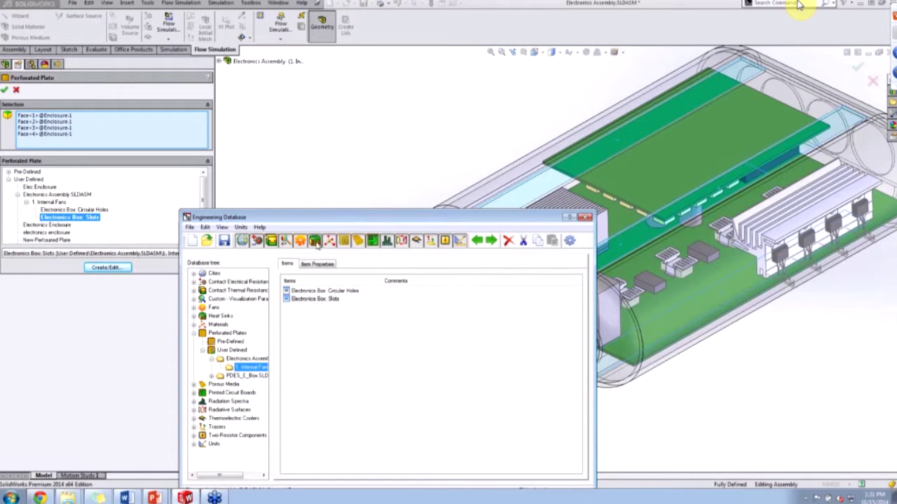
pyautogui.moveTo(330, 213); pyautogui.dragTo(346, 160)
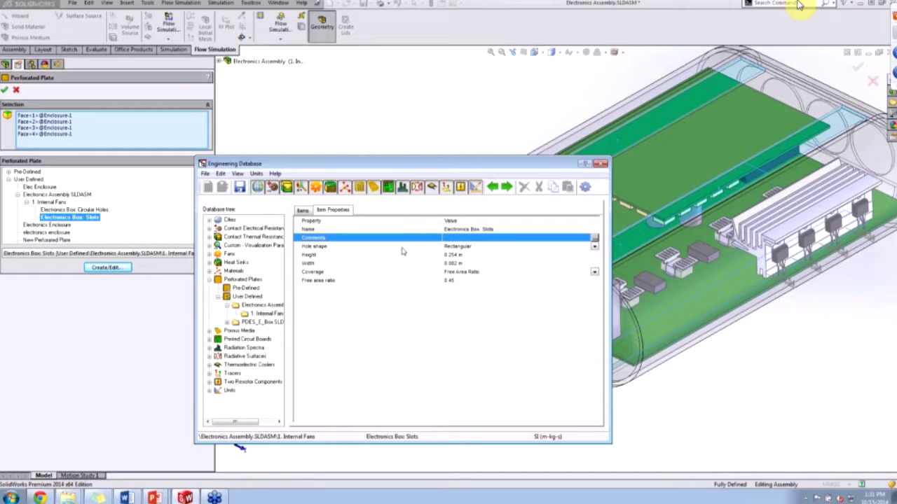
pyautogui.click(600, 164)
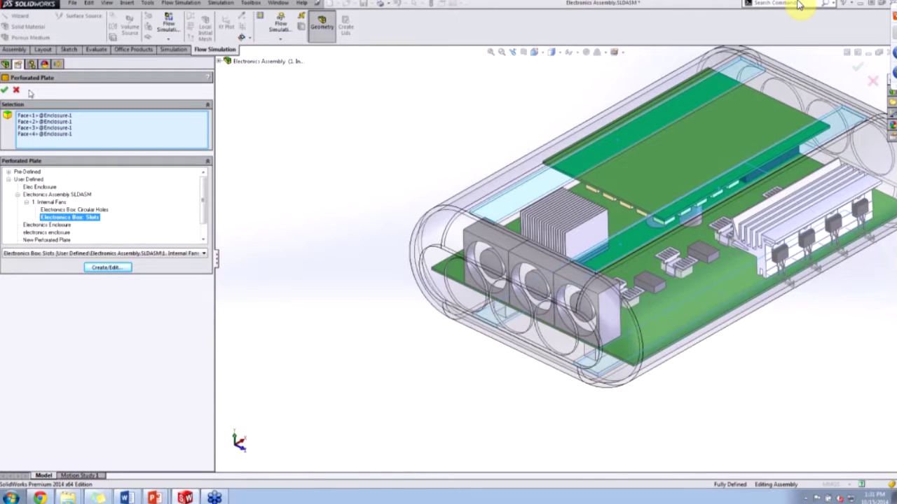
pyautogui.click(4, 89)
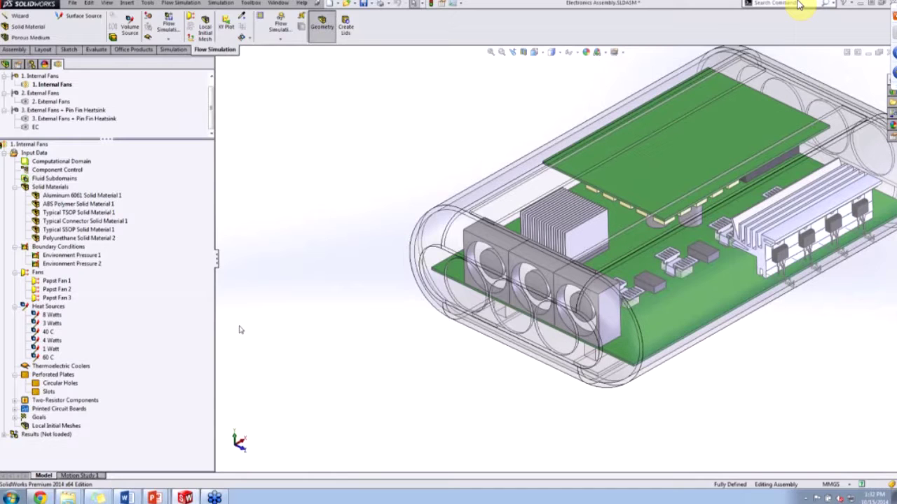
# Expand the two-resistor components and open the definition of Two-Resistor Component 1 to review its bodies, component type and power.
pyautogui.click(16, 401)
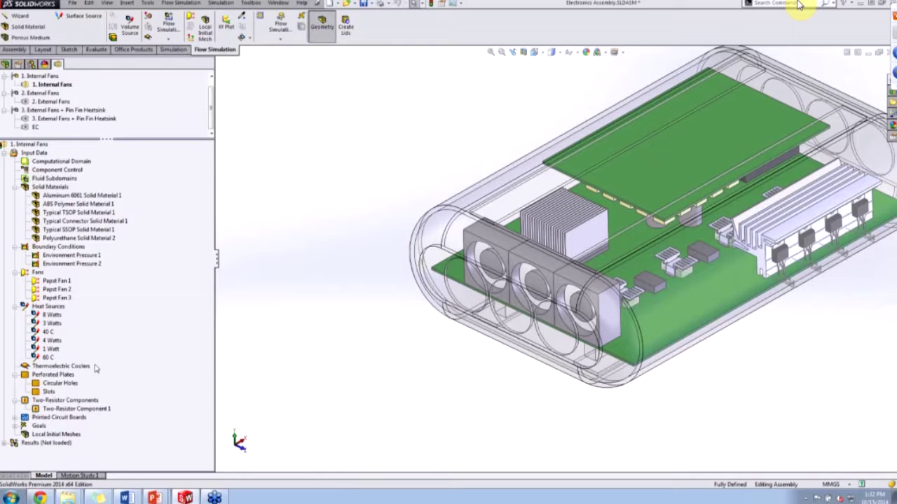
pyautogui.click(67, 409)
pyautogui.rightClick(67, 410)
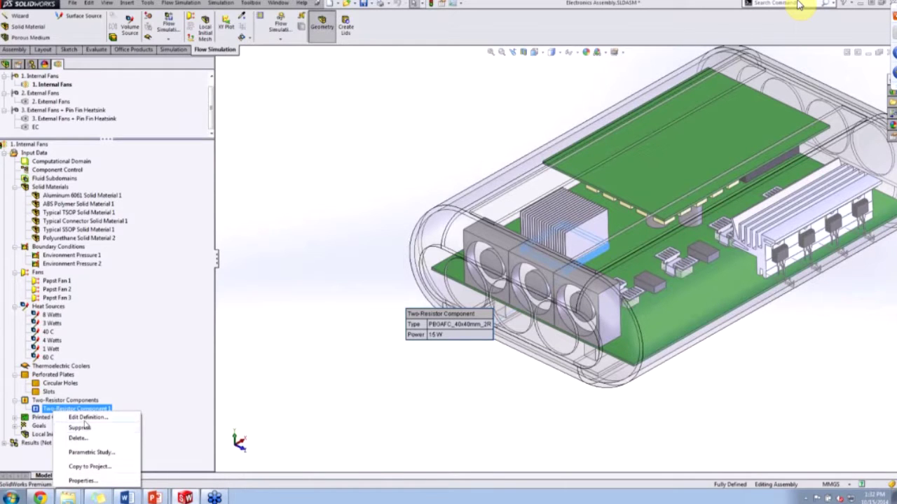
pyautogui.click(81, 417)
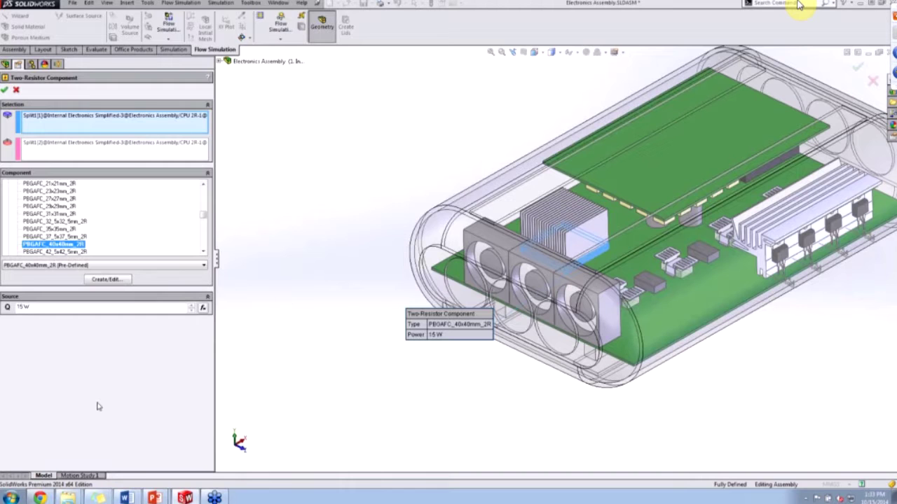
# Review the PBGAFC_40x40mm_2R item properties in the Engineering Database, then close it and accept the two-resistor component definition.
pyautogui.click(105, 280)
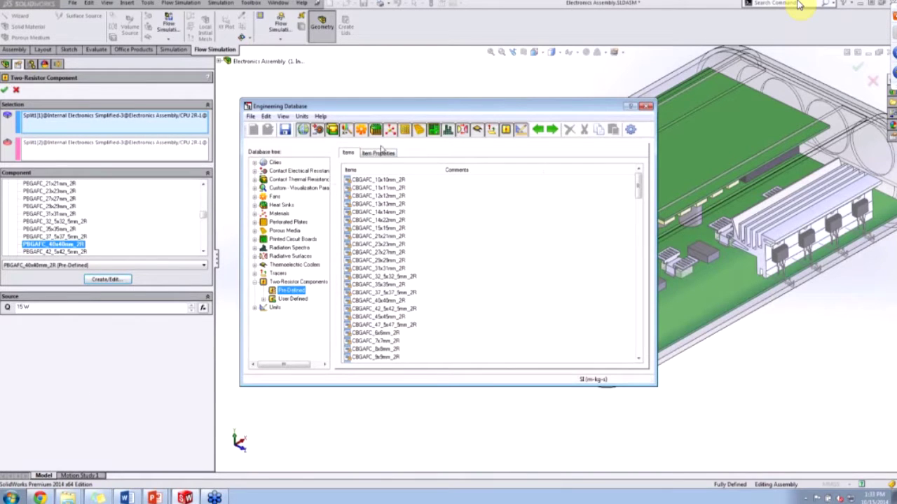
pyautogui.click(379, 152)
pyautogui.moveTo(385, 107); pyautogui.dragTo(195, 104)
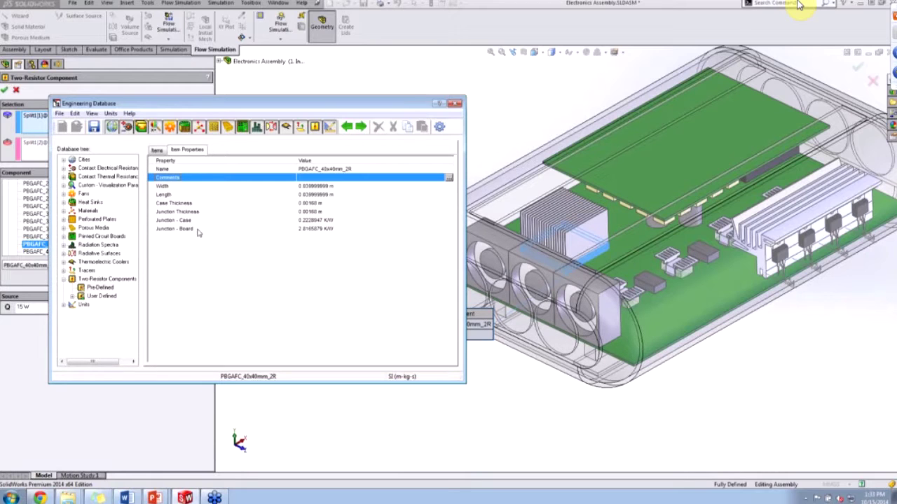
pyautogui.click(456, 106)
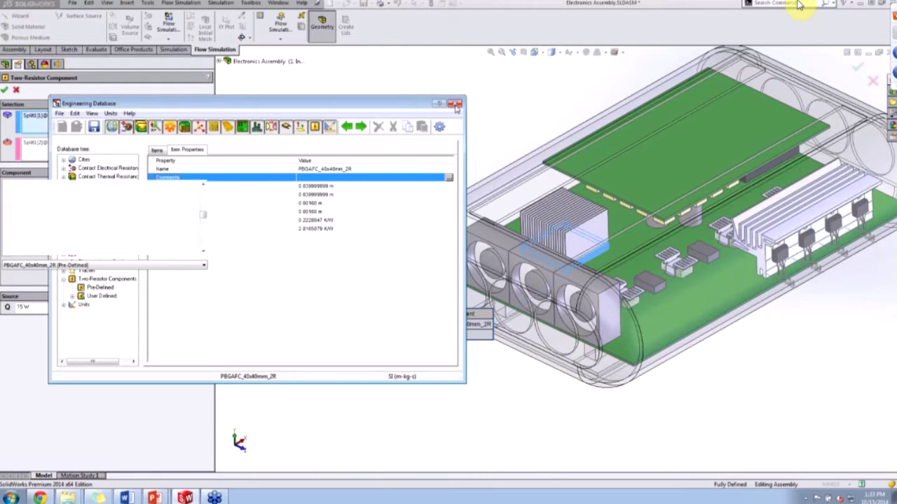
pyautogui.click(5, 90)
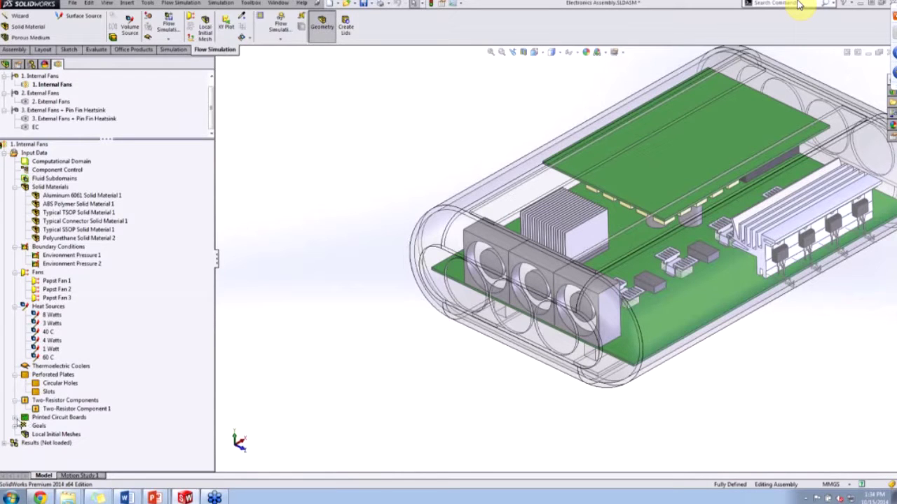
# Expand the printed circuit boards and open the definition of Printed Circuit Board 1 to review its selected board bodies.
pyautogui.click(17, 419)
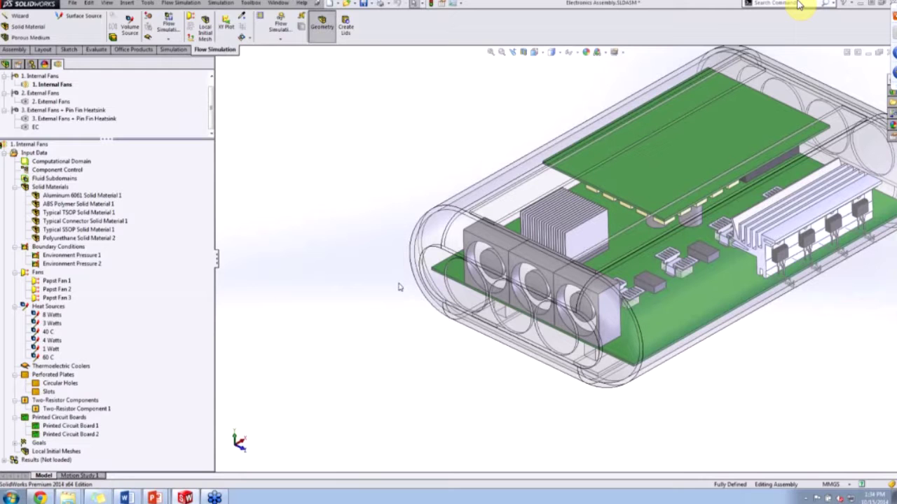
pyautogui.rightClick(75, 425)
pyautogui.click(334, 219)
pyautogui.click(74, 426)
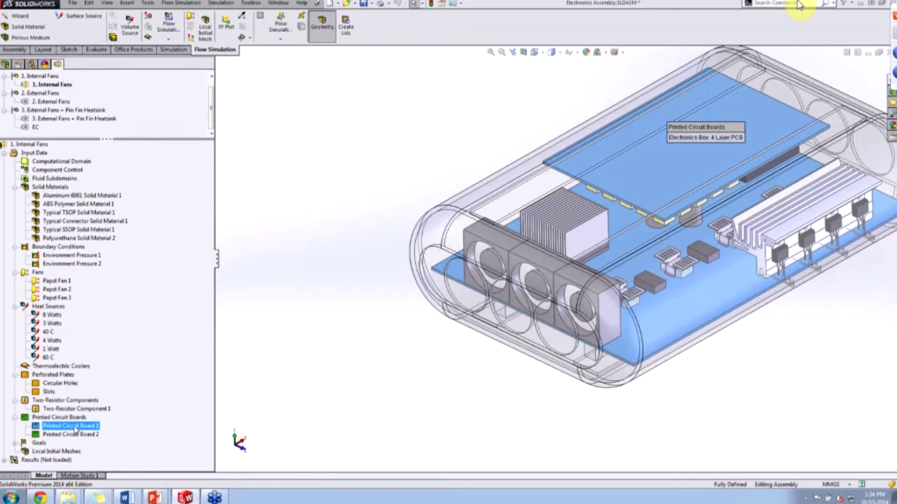
pyautogui.rightClick(76, 429)
pyautogui.click(98, 432)
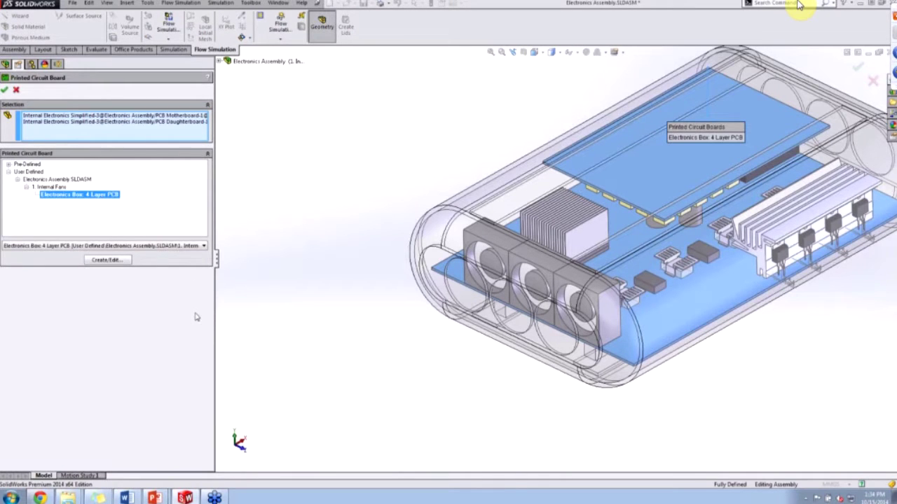
# Review the Electronics Box: 4 Layer PCB properties and conducting layers in the Engineering Database, close it without saving, and accept the board definition.
pyautogui.click(108, 260)
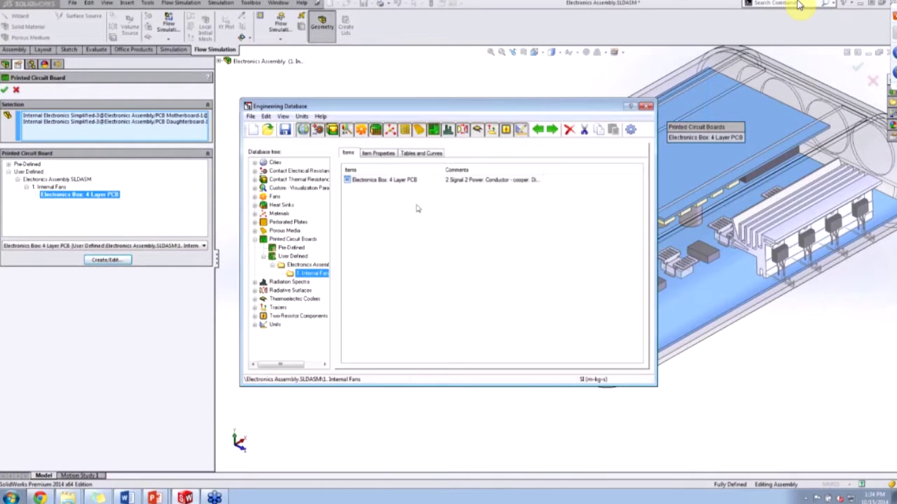
pyautogui.click(379, 153)
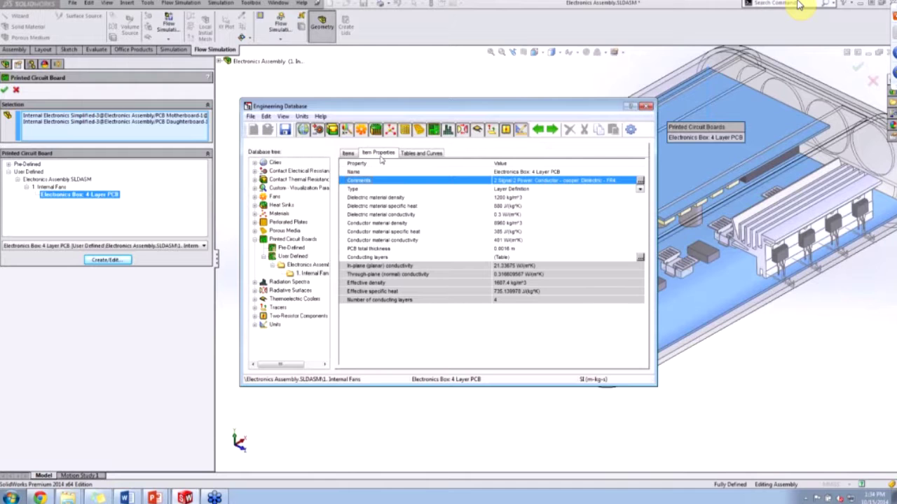
pyautogui.click(556, 274)
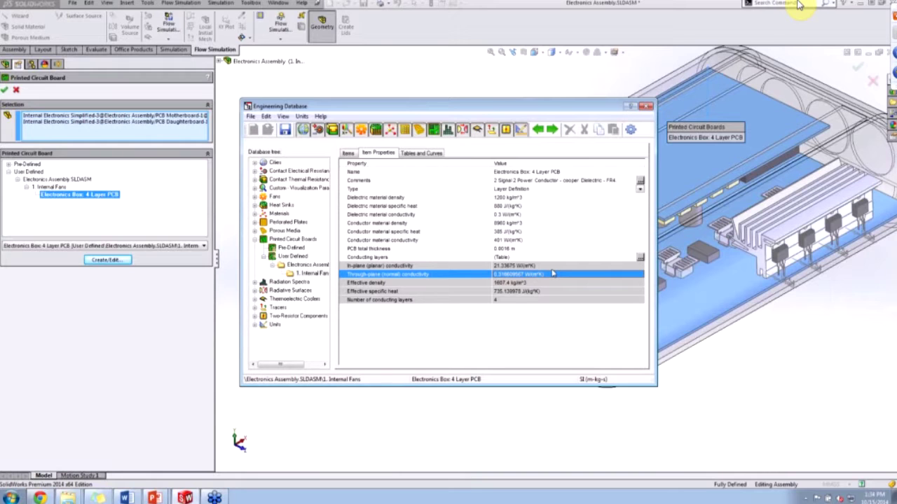
pyautogui.click(423, 153)
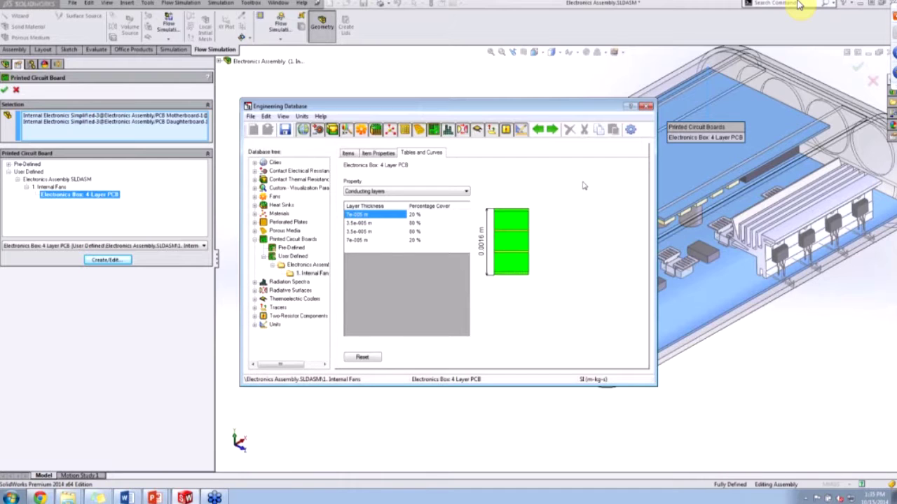
pyautogui.click(645, 108)
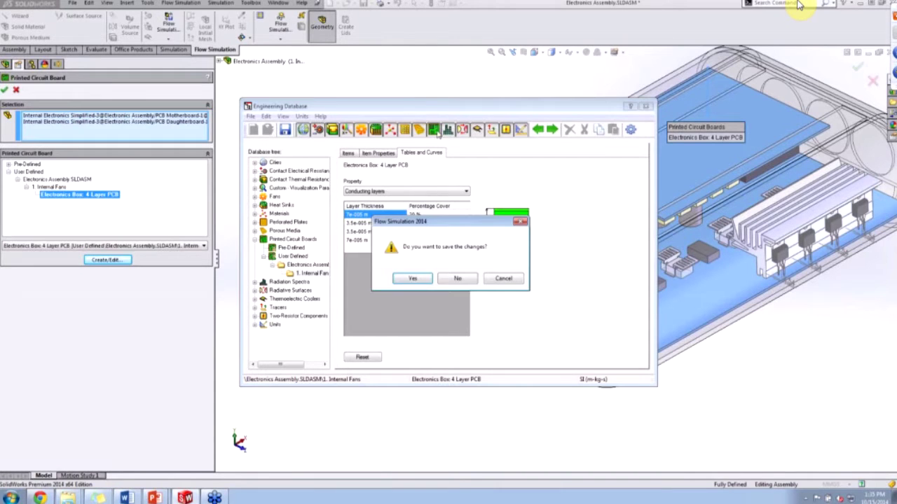
pyautogui.click(459, 279)
pyautogui.click(6, 89)
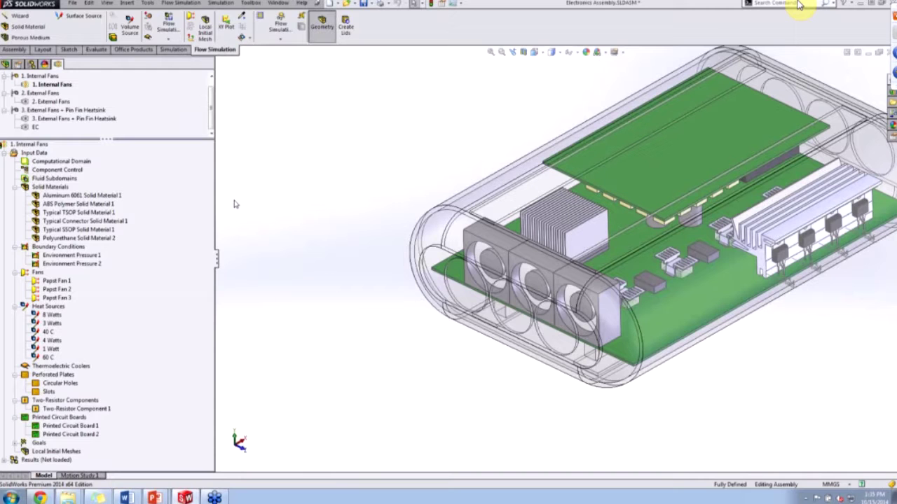
# Highlight representative solid materials, Environment Pressure 1, Papst Fan 1, the 8 Watts source, Circular Holes, the two-resistor component and Printed Circuit Board 1 on the model.
pyautogui.moveTo(358, 231); pyautogui.dragTo(357, 281, button='middle')
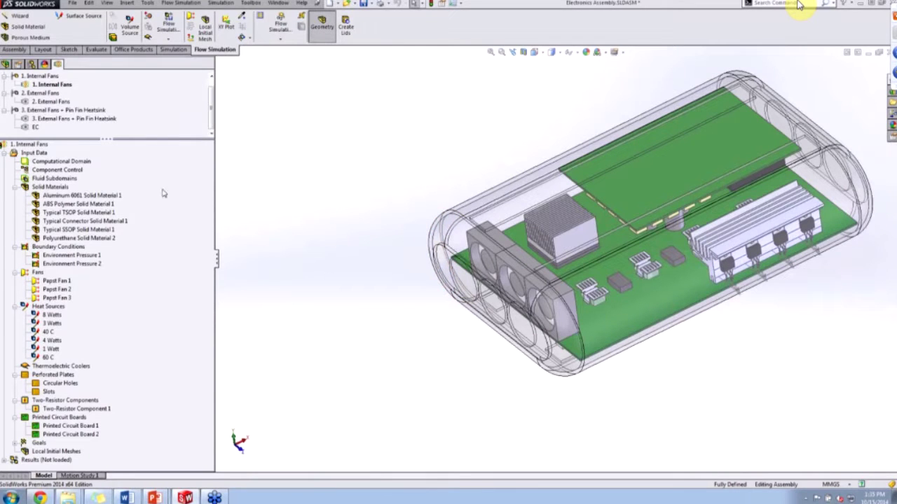
pyautogui.click(98, 204)
pyautogui.click(100, 221)
pyautogui.click(95, 229)
pyautogui.click(78, 256)
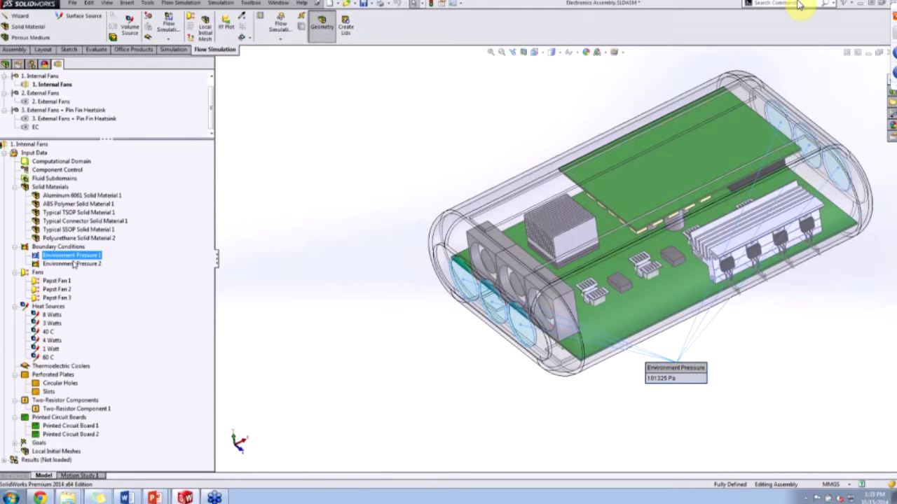
pyautogui.click(62, 280)
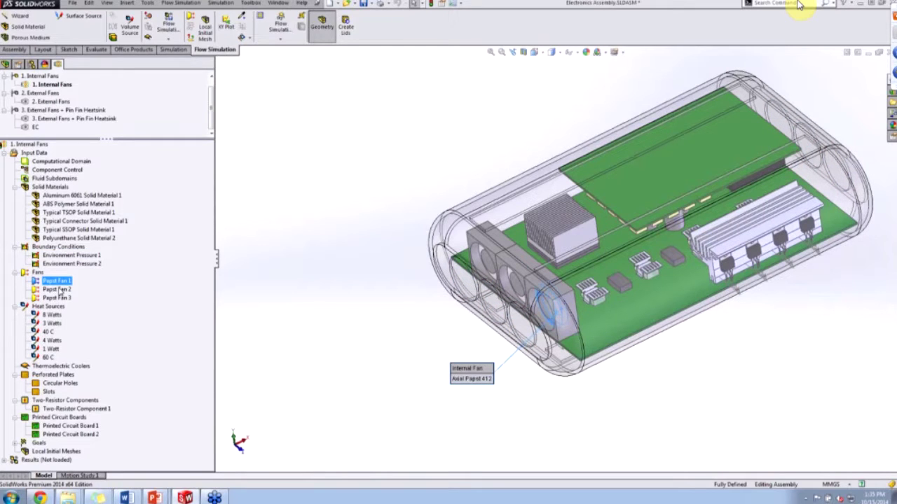
pyautogui.click(52, 316)
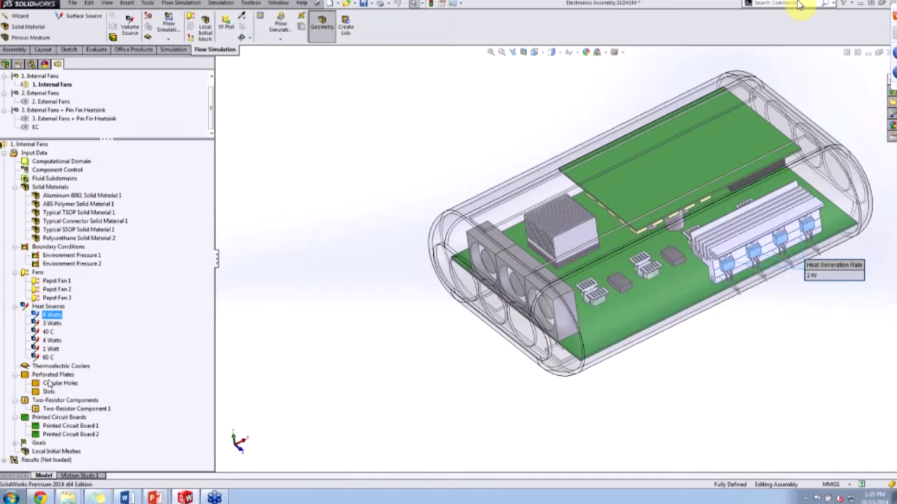
pyautogui.click(49, 384)
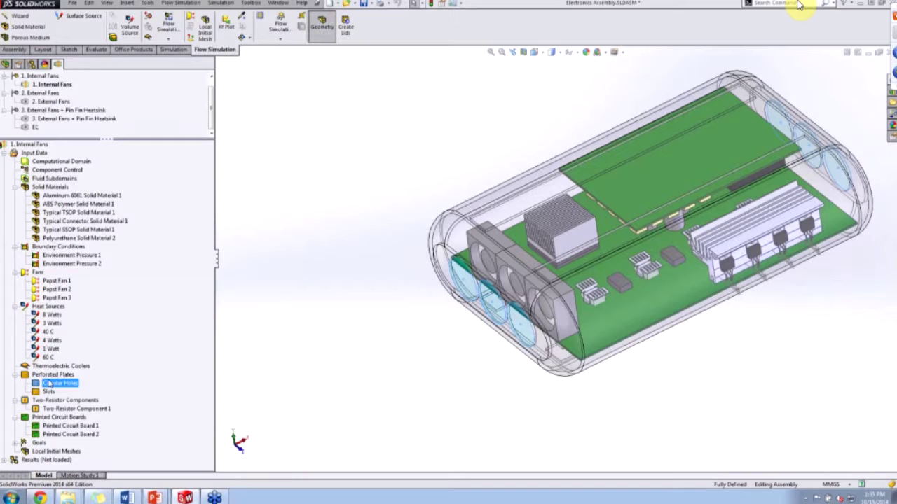
pyautogui.click(67, 409)
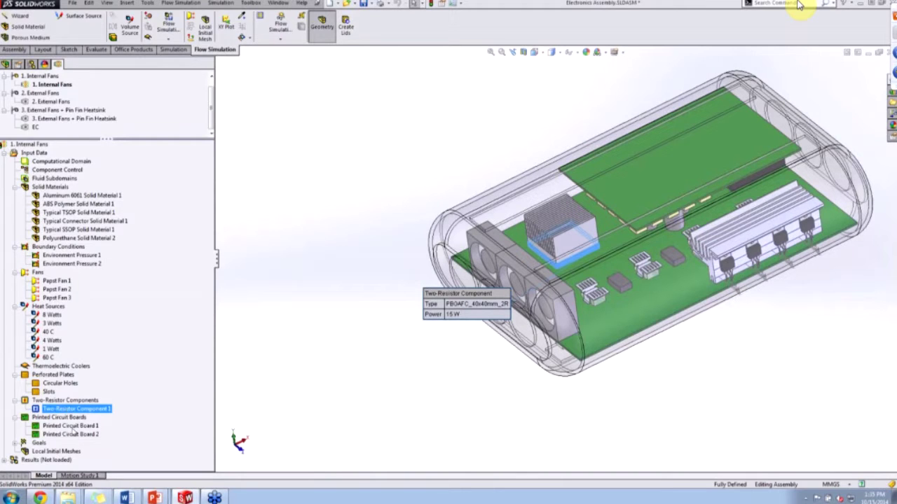
pyautogui.click(71, 426)
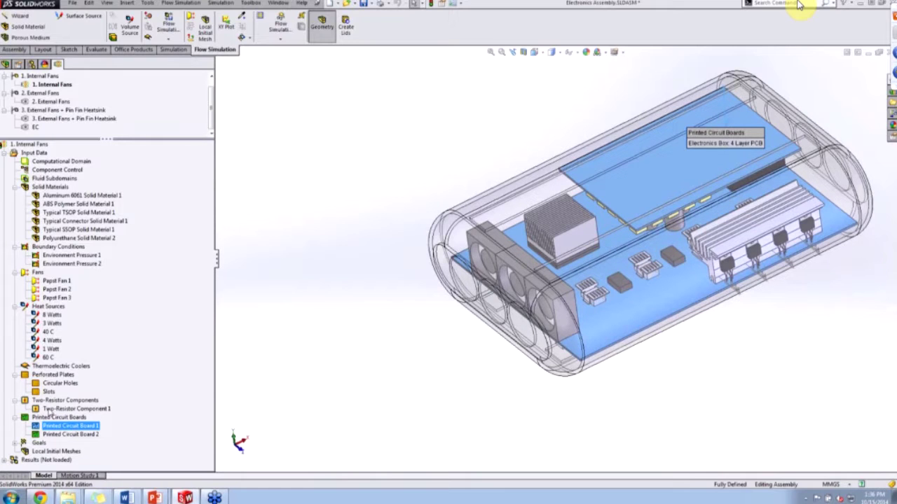
# Expand the goals and review the fluid temperature, volume flow rate and RAM temperature goals on the model.
pyautogui.click(17, 443)
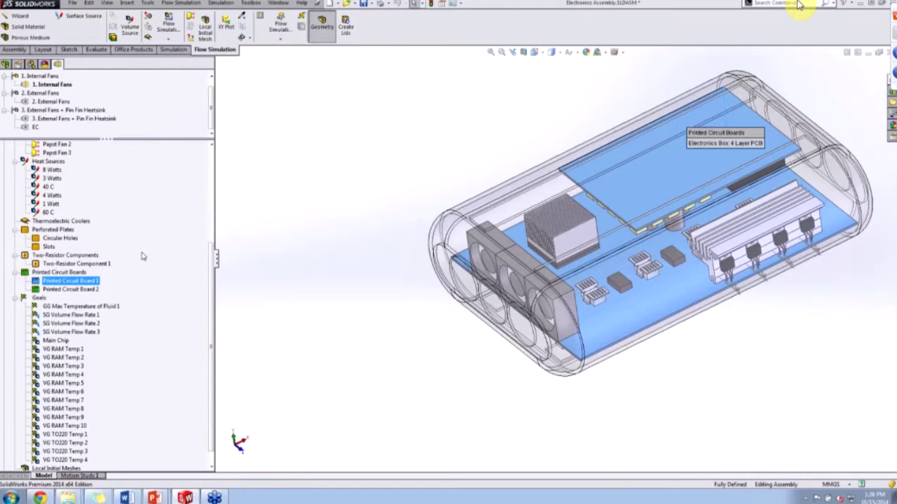
pyautogui.click(85, 306)
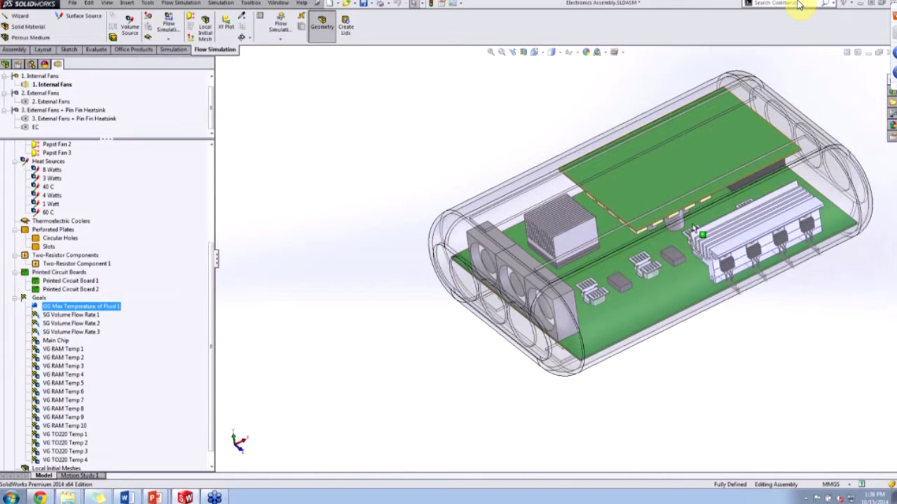
pyautogui.click(70, 316)
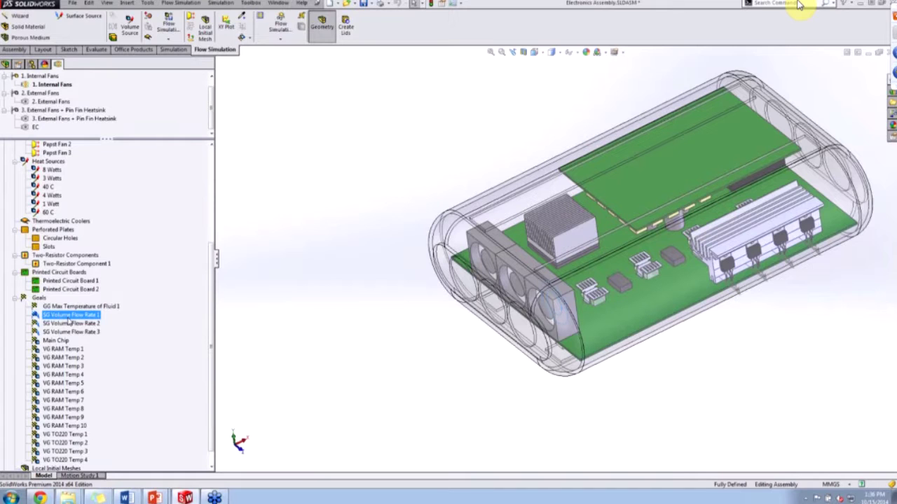
pyautogui.click(77, 358)
pyautogui.scroll(-1, 77, 360)
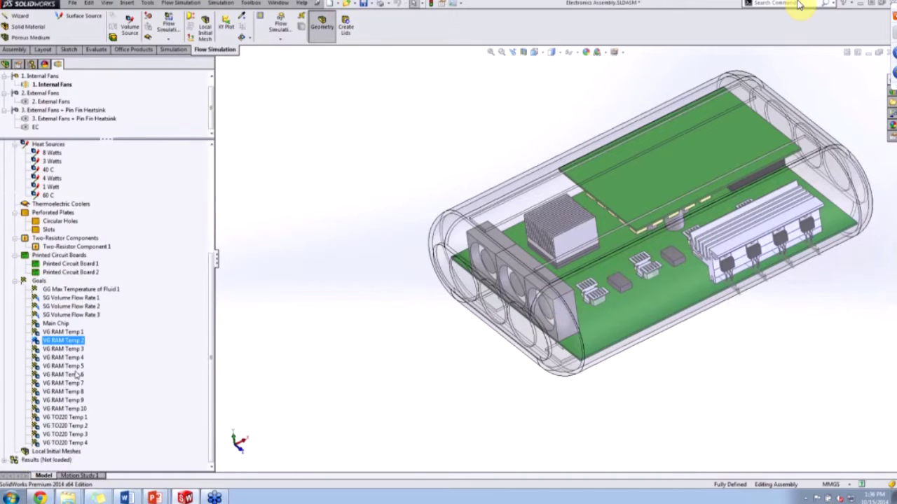
pyautogui.click(78, 376)
pyautogui.click(75, 385)
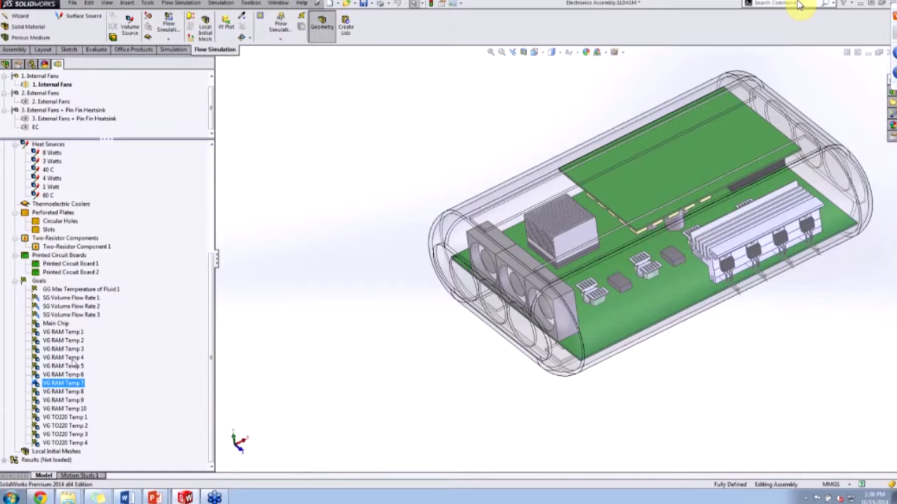
# Open the GG Max Temperature of Fluid 1 goal definition, check its parameter and convergence options, and leave it without changes.
pyautogui.rightClick(61, 292)
pyautogui.click(85, 297)
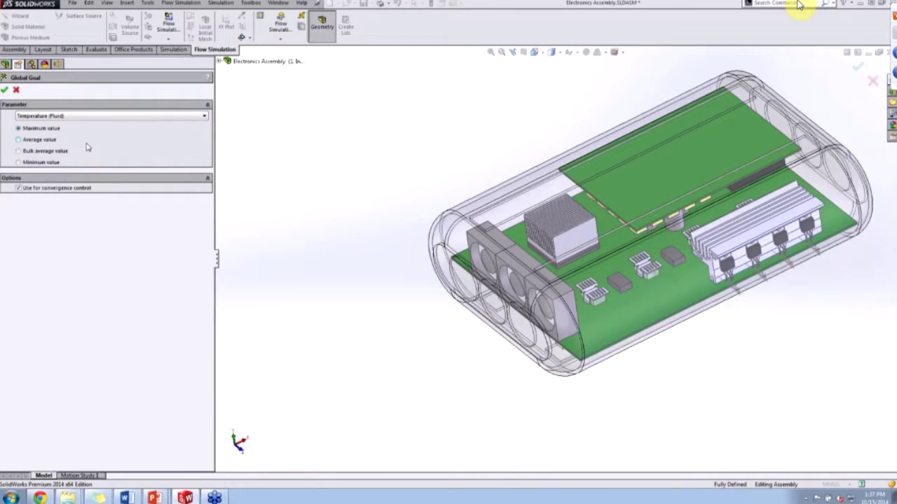
pyautogui.click(15, 90)
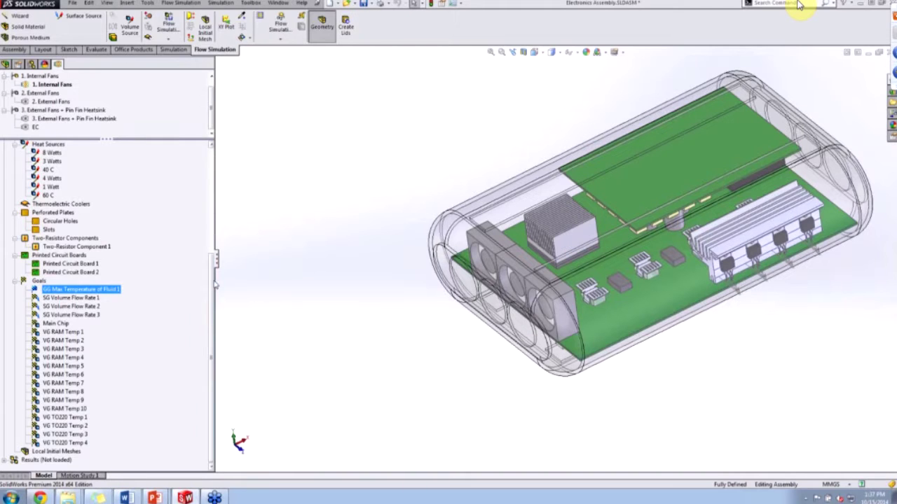
pyautogui.moveTo(211, 277); pyautogui.dragTo(215, 298)
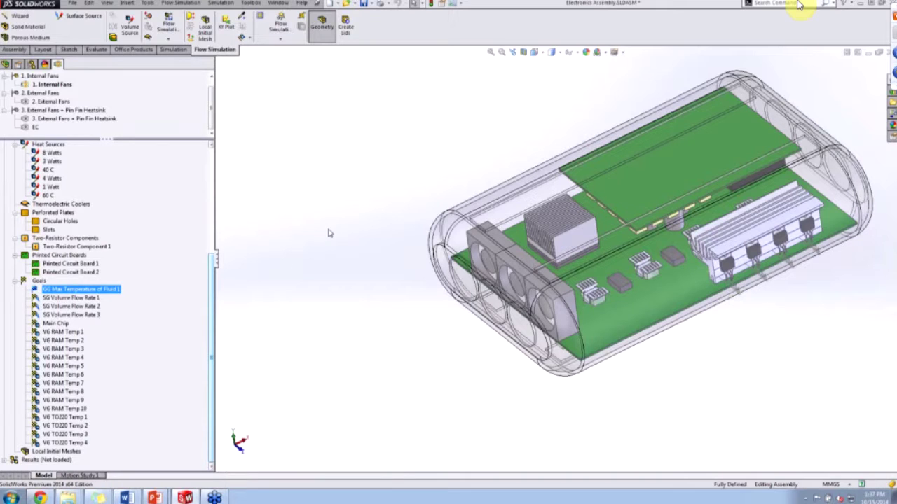
# Load the results of the 1. Internal Fans project and expand the Results branch.
pyautogui.scroll(1, 353, 219)
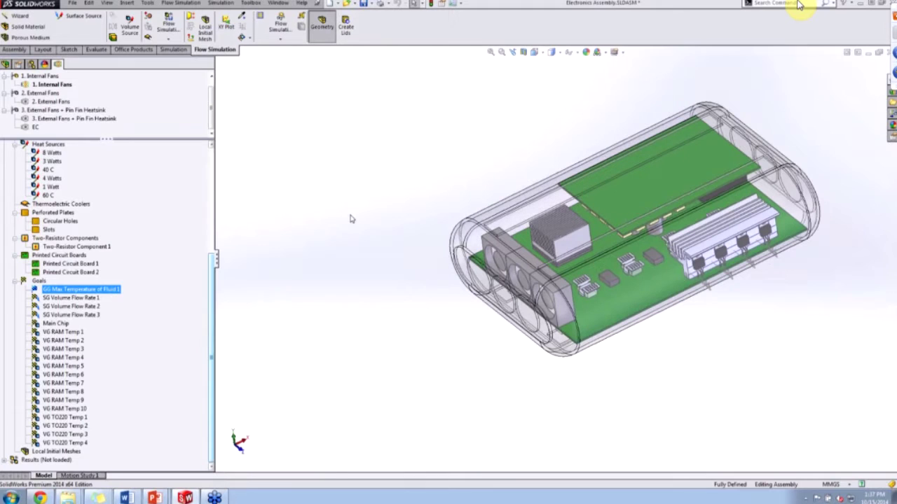
pyautogui.rightClick(43, 460)
pyautogui.click(76, 379)
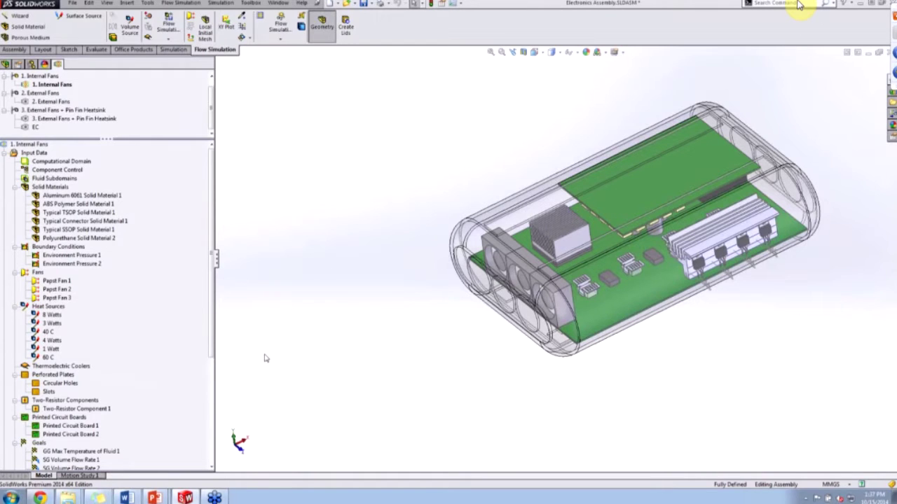
pyautogui.scroll(-1, 210, 334)
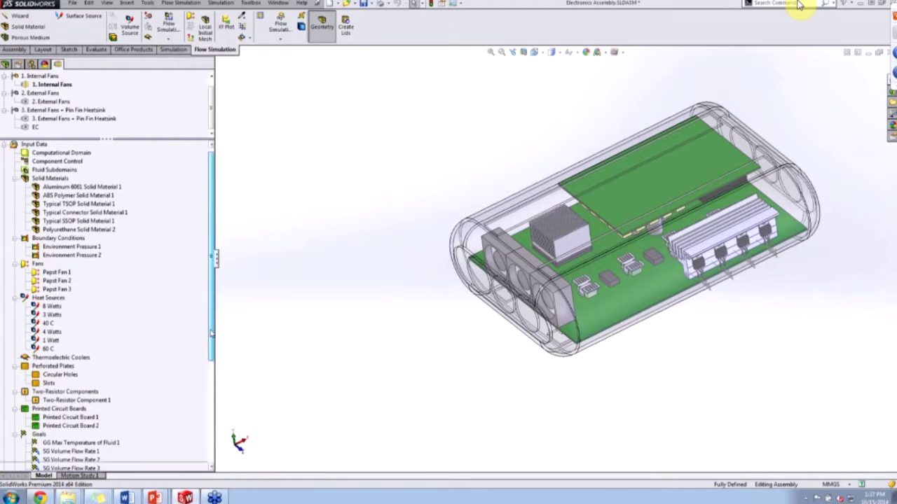
pyautogui.scroll(-6, 211, 334)
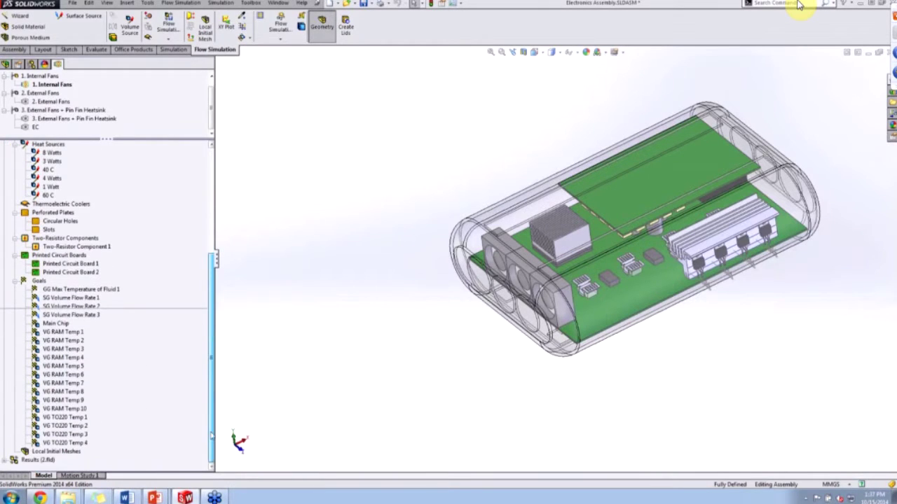
pyautogui.click(4, 460)
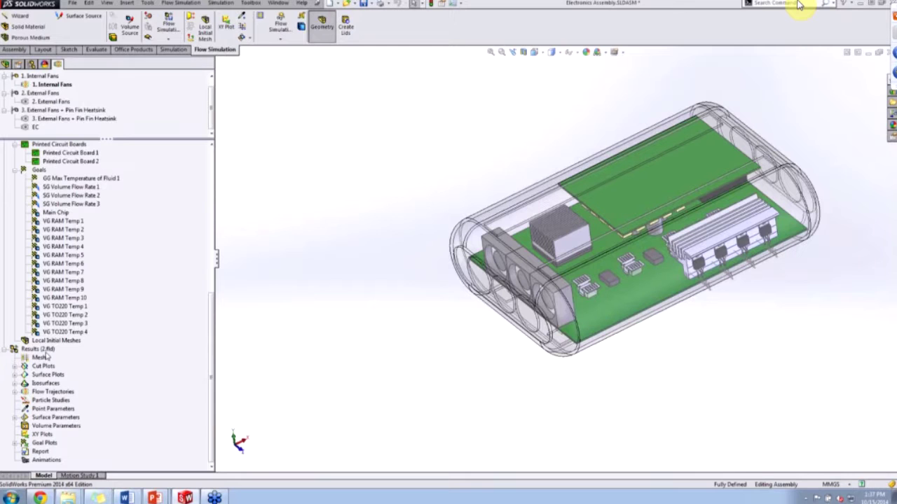
# Expand the cut plots and show Cut Plot 1 as temperature contours through the electronics enclosure.
pyautogui.click(15, 365)
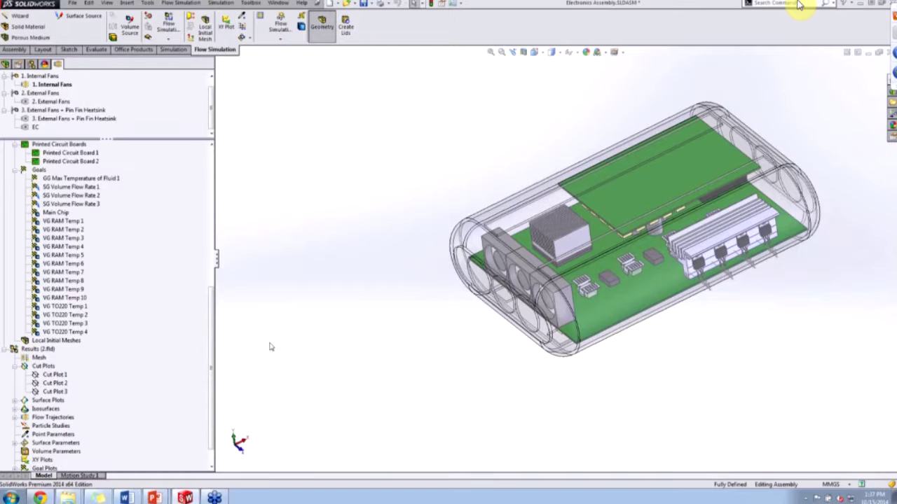
pyautogui.rightClick(59, 376)
pyautogui.click(81, 395)
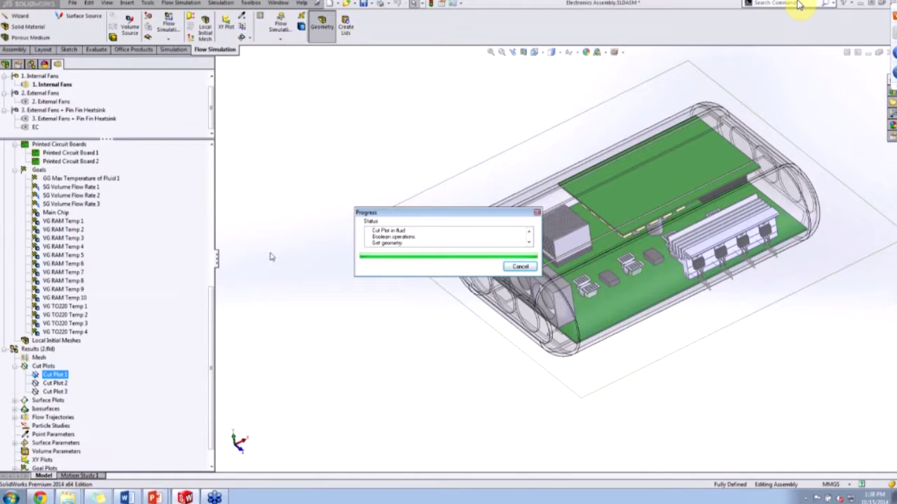
pyautogui.moveTo(330, 228); pyautogui.dragTo(411, 303, button='middle')
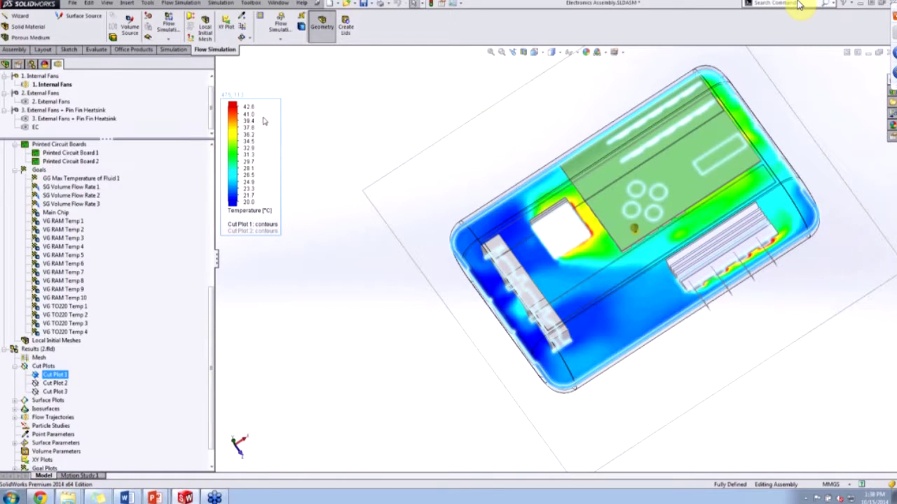
pyautogui.moveTo(437, 306); pyautogui.dragTo(435, 252, button='middle')
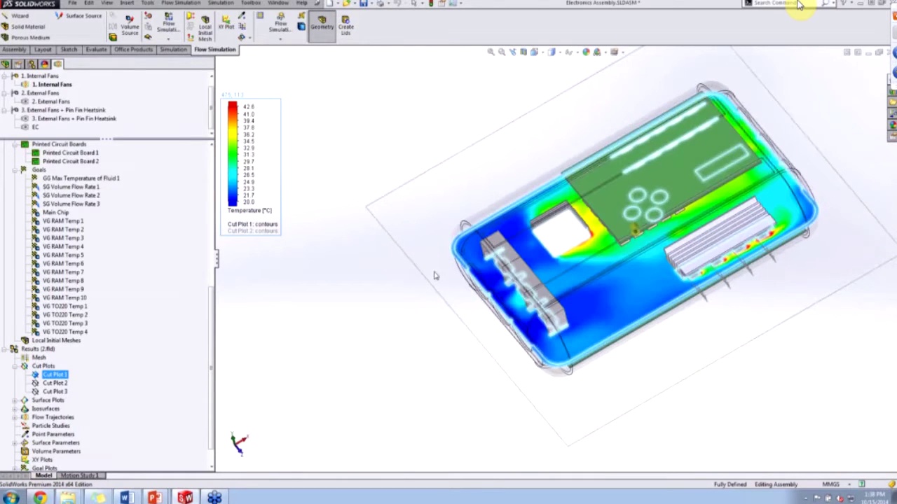
pyautogui.click(434, 273)
# Hide the model geometry and examine the temperature contours of Cut Plot 1 up close.
pyautogui.click(321, 30)
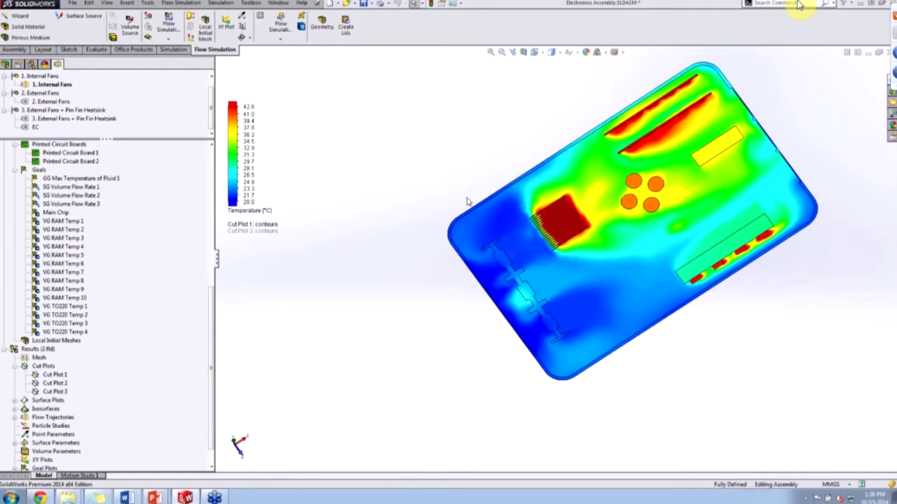
pyautogui.moveTo(543, 267)
pyautogui.mouseDown(button='middle')
pyautogui.moveTo(537, 160)
pyautogui.moveTo(534, 262)
pyautogui.mouseUp(button='middle')
pyautogui.scroll(-3, 533, 262)
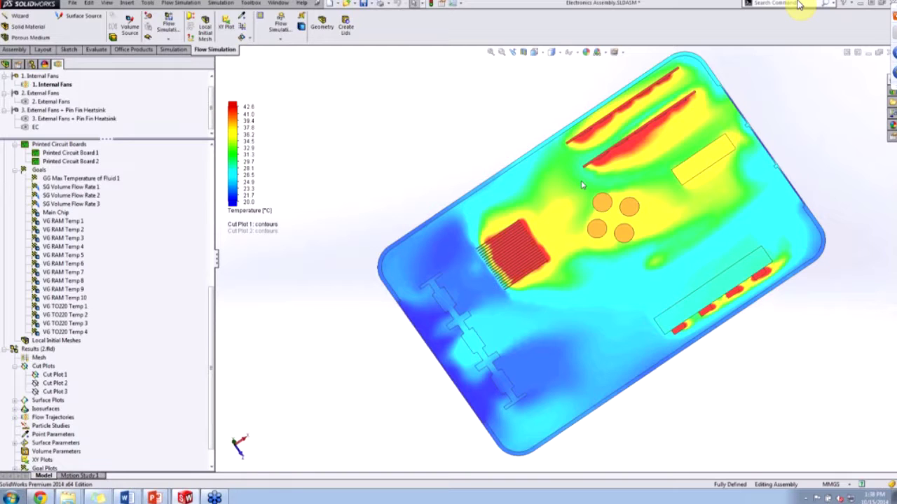
# Switch the Cut Plot 1 contours to Velocity and examine the airflow around the fans and heatsink.
pyautogui.moveTo(503, 340); pyautogui.dragTo(493, 288, button='middle')
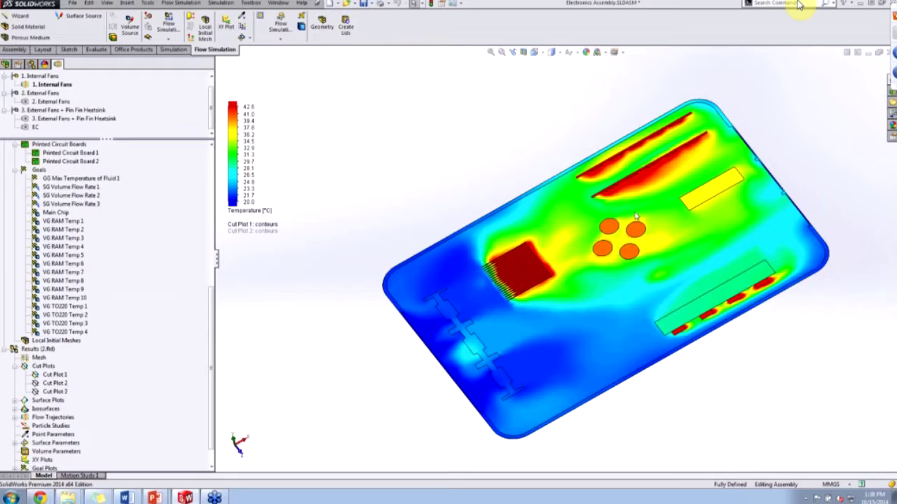
pyautogui.scroll(-5, 615, 249)
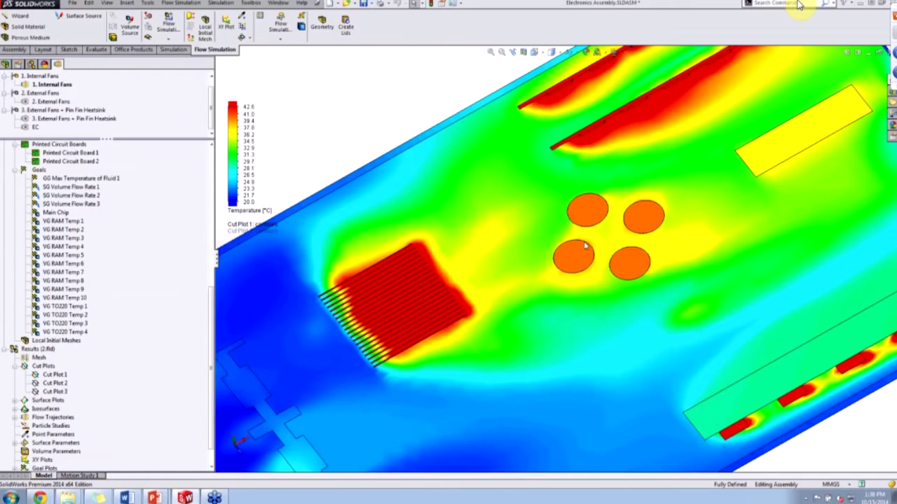
pyautogui.press('f')
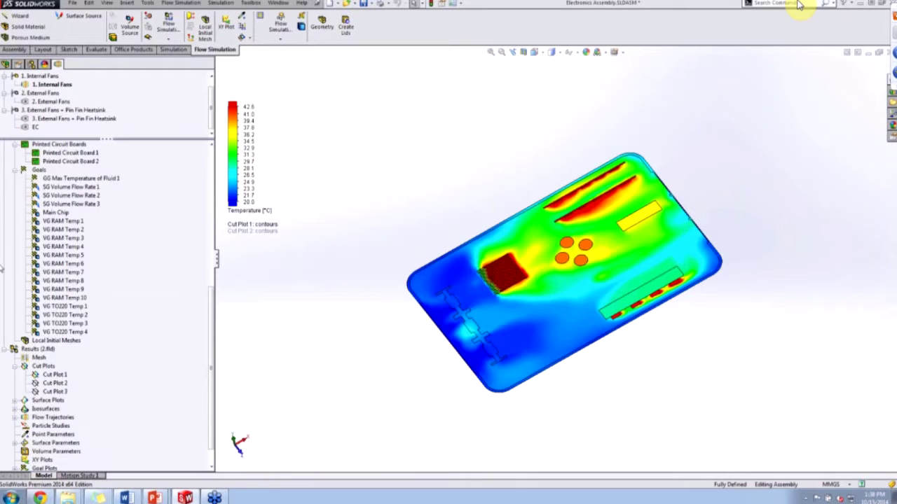
pyautogui.click(264, 212)
pyautogui.click(264, 215)
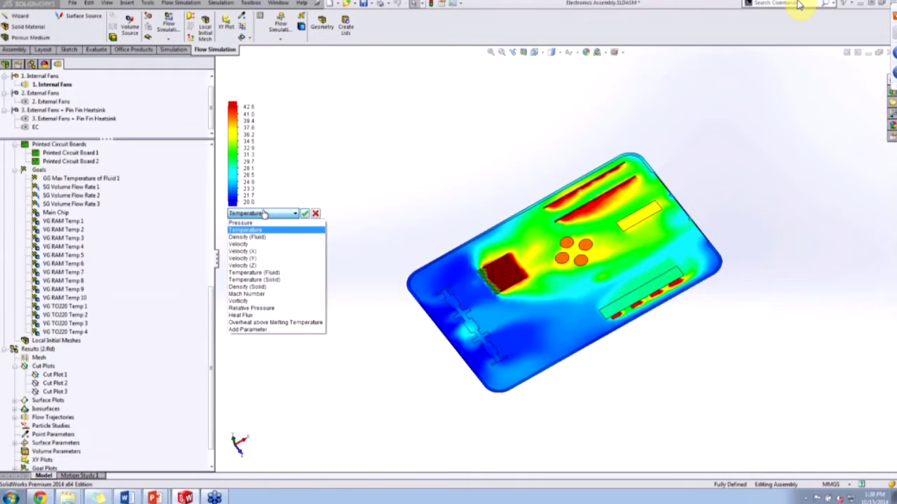
pyautogui.click(253, 244)
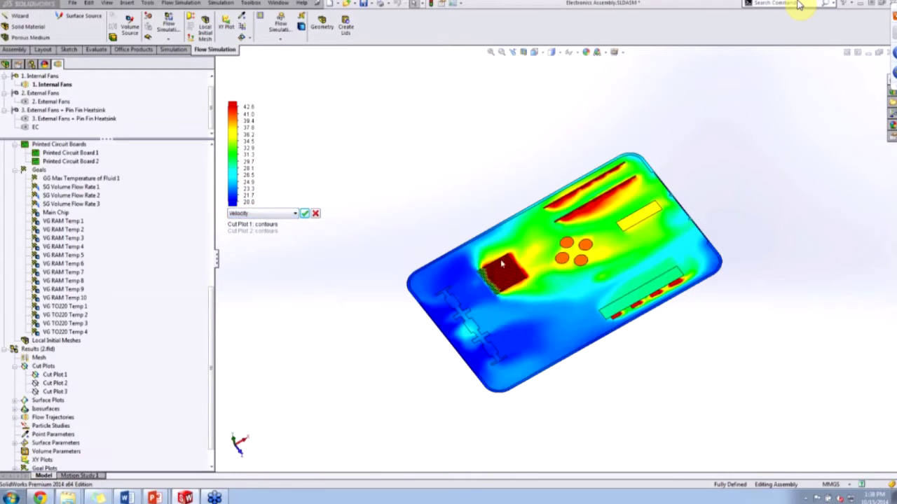
pyautogui.click(305, 214)
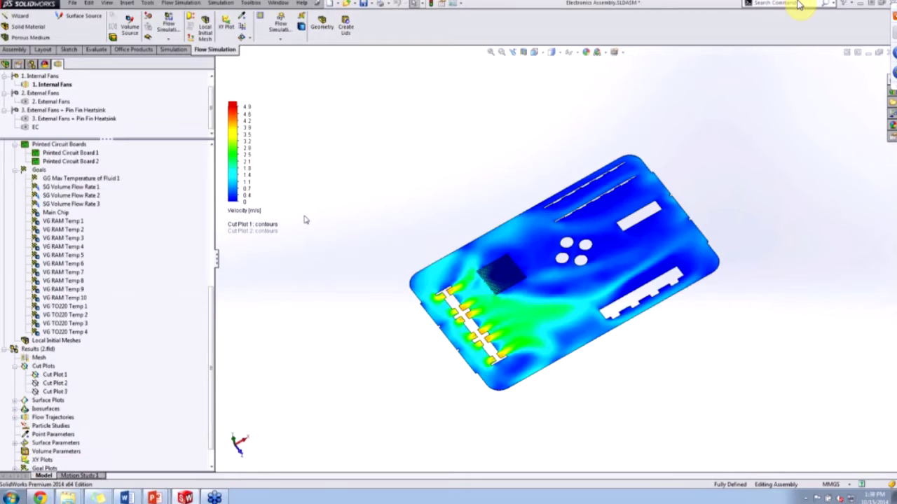
pyautogui.scroll(-5, 509, 345)
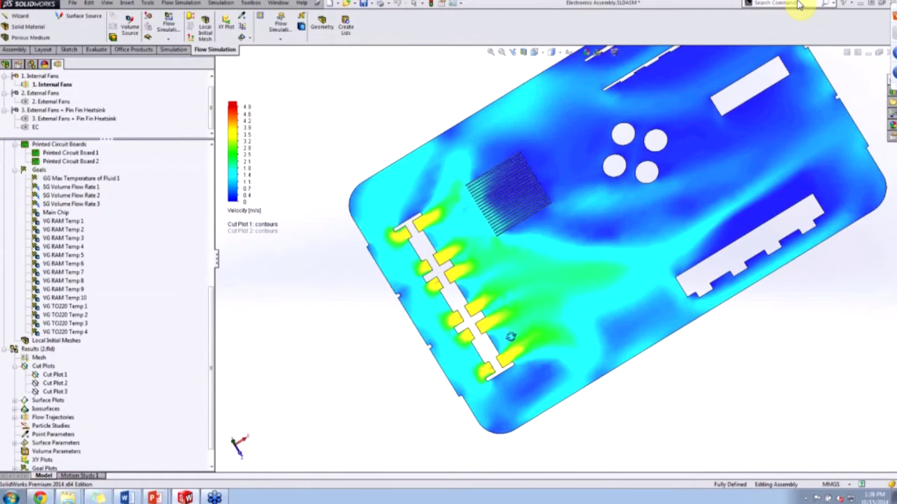
pyautogui.moveTo(530, 322); pyautogui.dragTo(525, 307, button='middle')
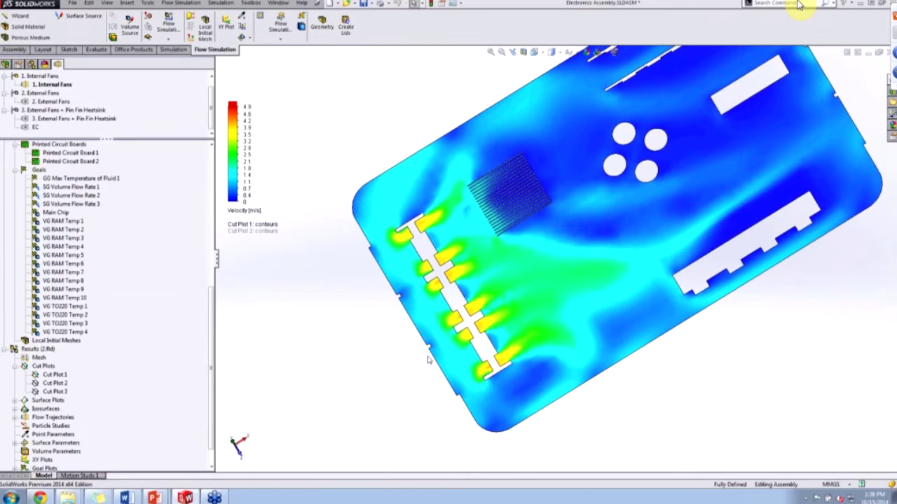
pyautogui.moveTo(520, 289); pyautogui.dragTo(433, 224, button='middle')
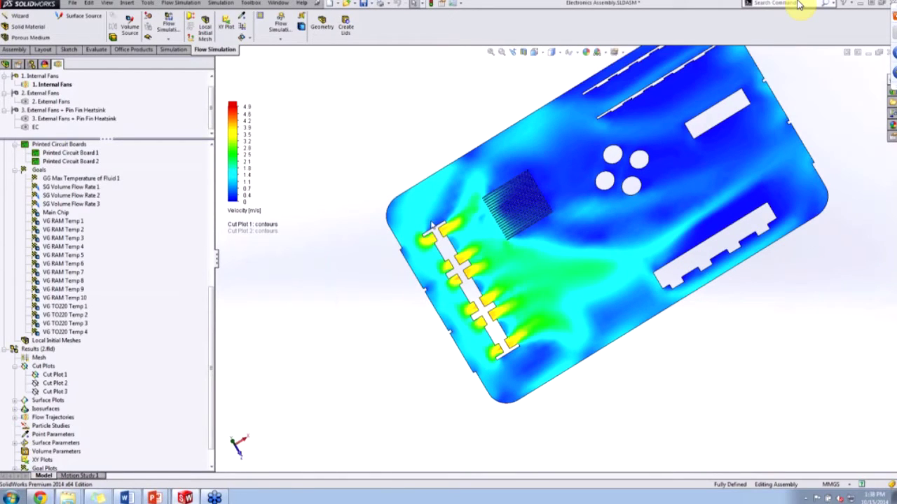
pyautogui.moveTo(687, 217); pyautogui.dragTo(735, 176, button='middle')
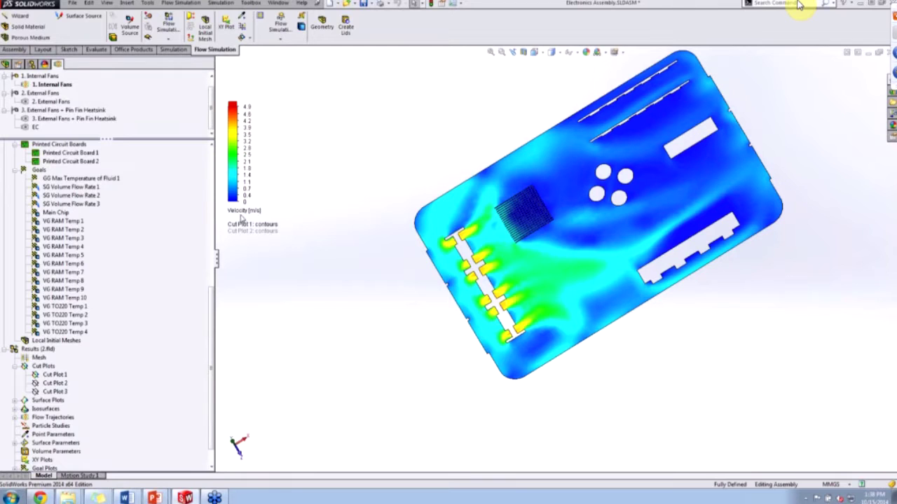
# Return the Cut Plot 1 contours to Temperature and set the legend's maximum to 40 °C.
pyautogui.click(243, 211)
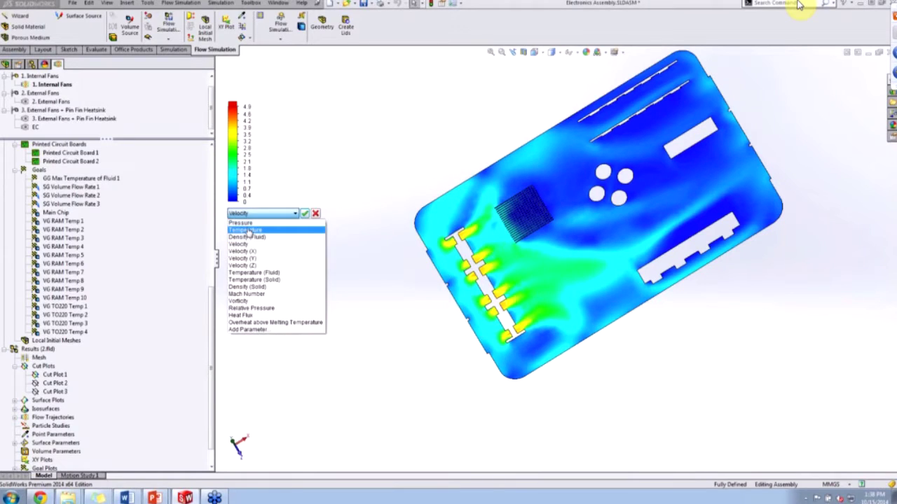
pyautogui.click(247, 230)
pyautogui.click(304, 213)
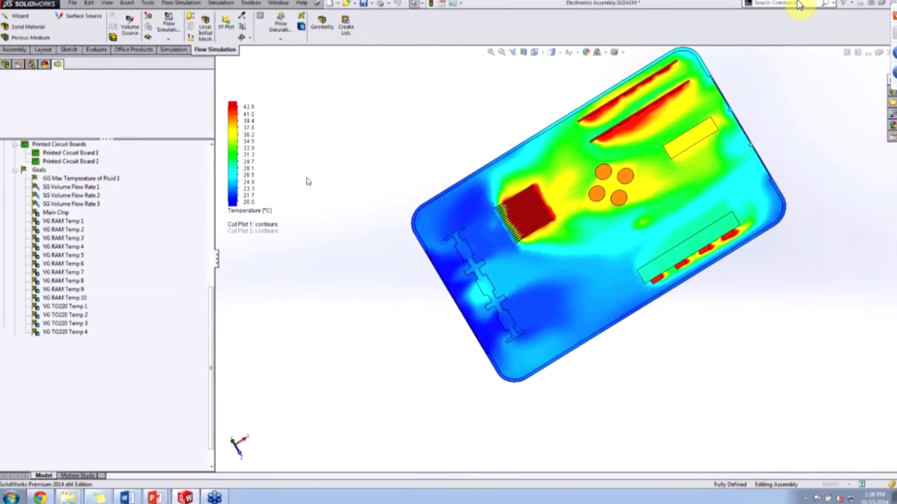
pyautogui.click(245, 106)
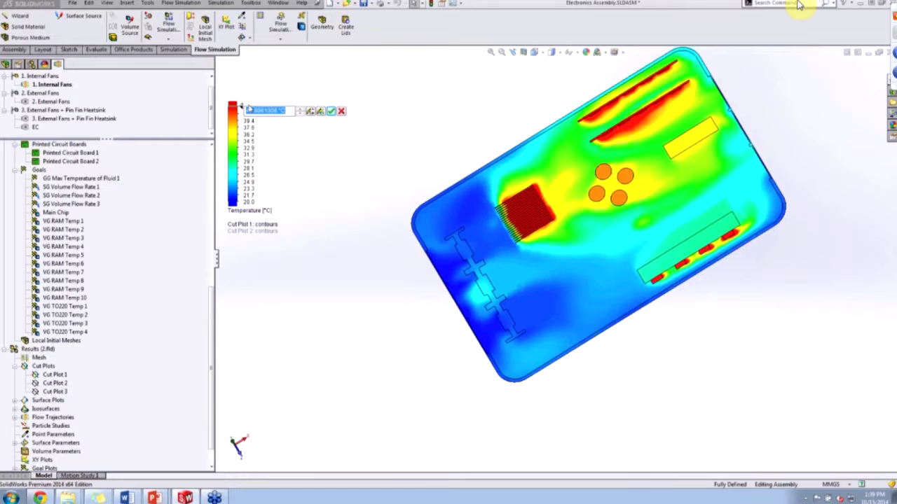
pyautogui.write('40')
pyautogui.press('Return')
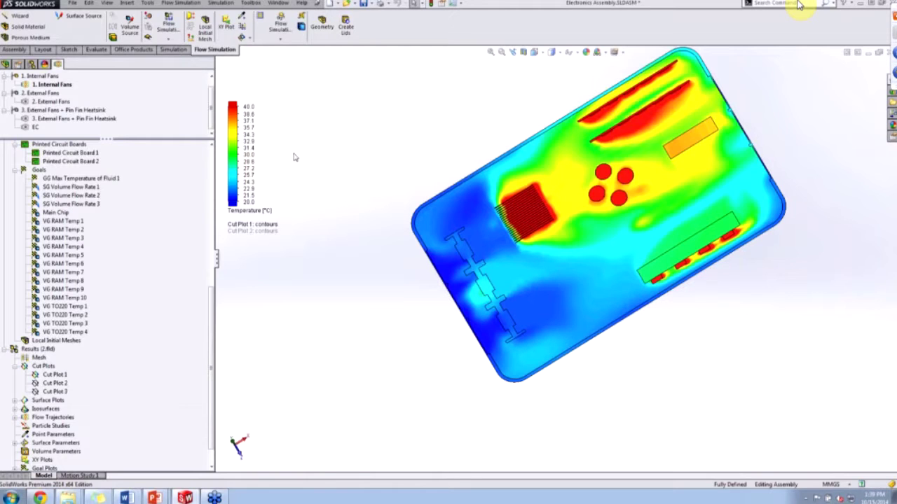
# Hide Cut Plot 1 and show Cut Plot 2 in its place.
pyautogui.click(53, 383)
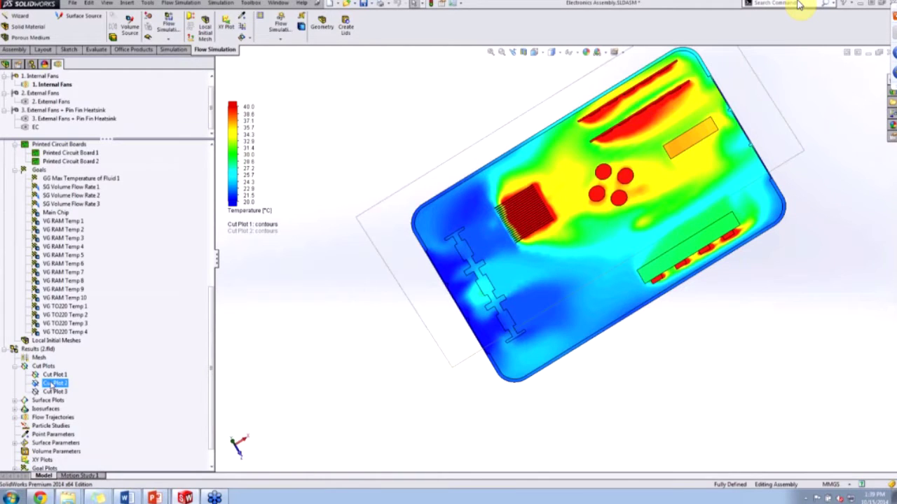
pyautogui.rightClick(54, 375)
pyautogui.click(84, 270)
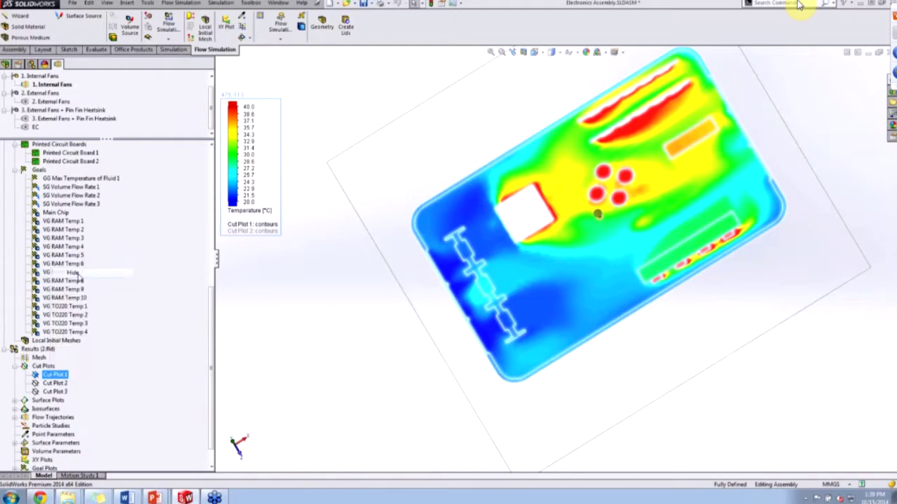
pyautogui.rightClick(55, 383)
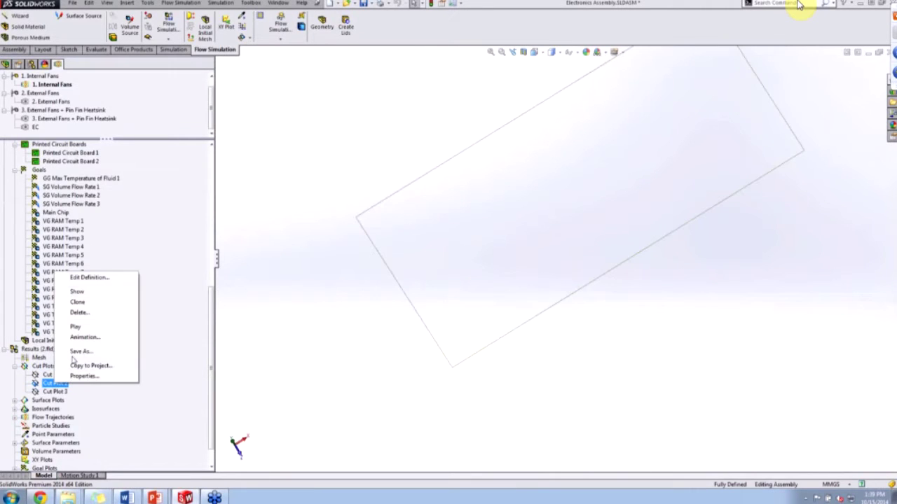
pyautogui.click(84, 292)
# Briefly display the model geometry to check where Cut Plot 2 slices the enclosure, leaving the geometry hidden.
pyautogui.moveTo(518, 231); pyautogui.dragTo(515, 203, button='middle')
pyautogui.click(321, 27)
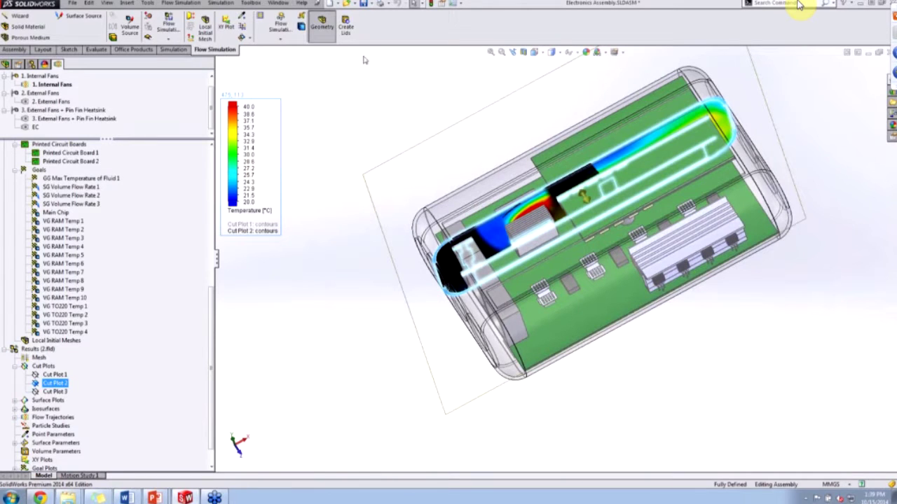
pyautogui.click(321, 26)
# Replace Cut Plot 2 with Cut Plot 3 and examine its flow vectors around the fans and heatsink up close.
pyautogui.rightClick(49, 382)
pyautogui.click(77, 281)
pyautogui.rightClick(56, 391)
pyautogui.click(88, 307)
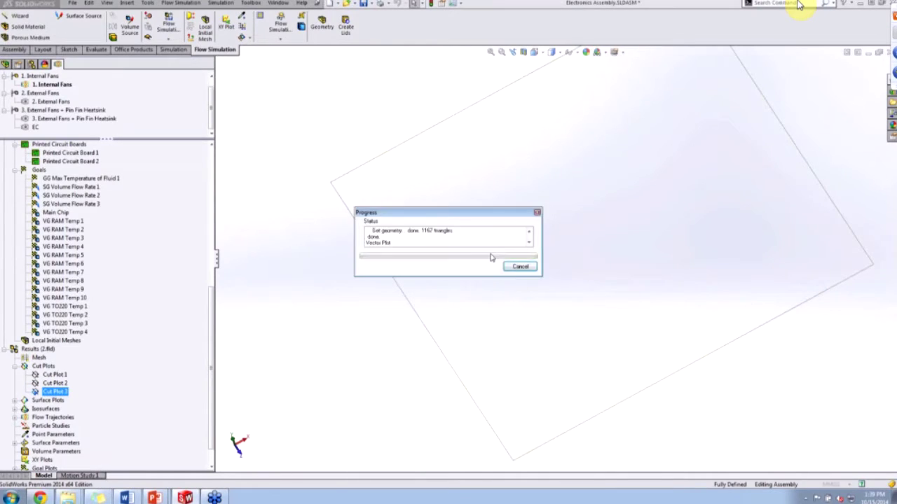
pyautogui.moveTo(532, 272); pyautogui.dragTo(575, 239, button='middle')
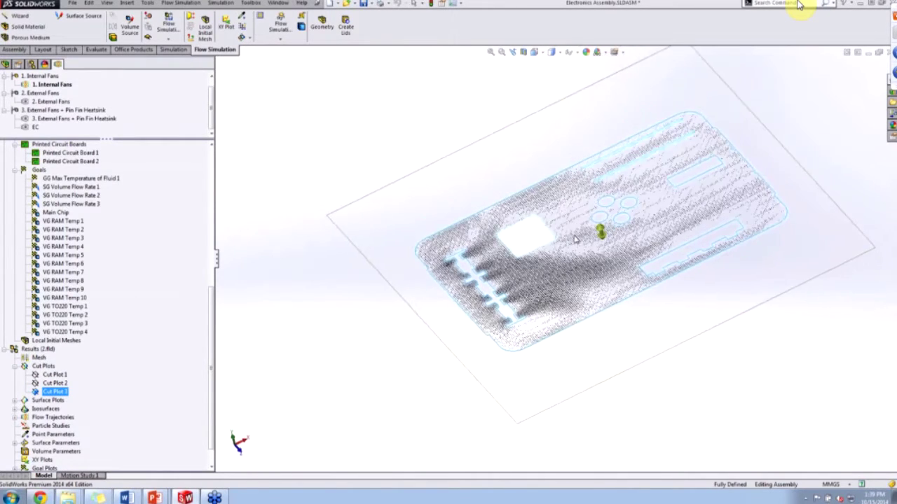
pyautogui.scroll(-3, 574, 239)
pyautogui.scroll(-3, 568, 266)
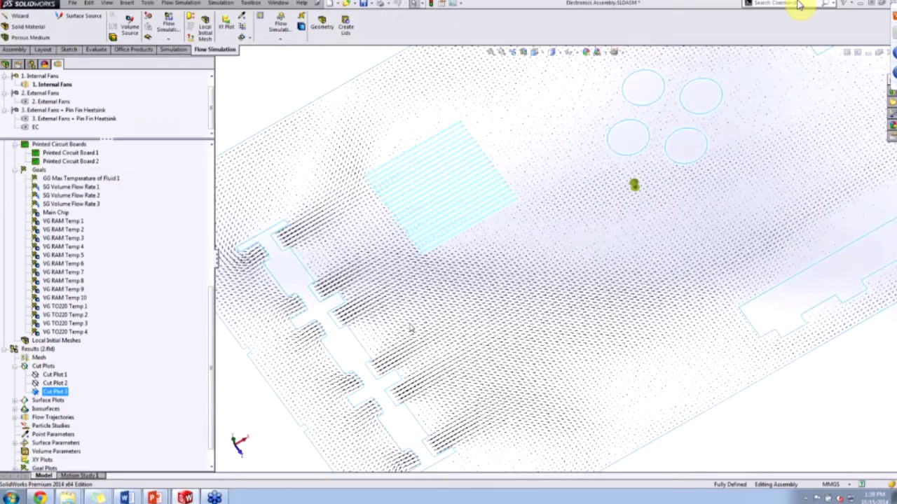
pyautogui.scroll(-2, 409, 328)
pyautogui.scroll(2, 479, 315)
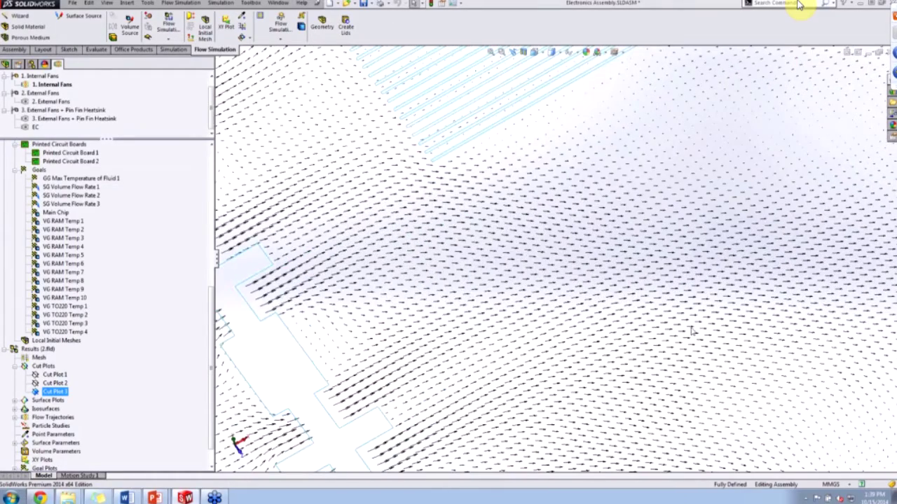
pyautogui.scroll(3, 474, 294)
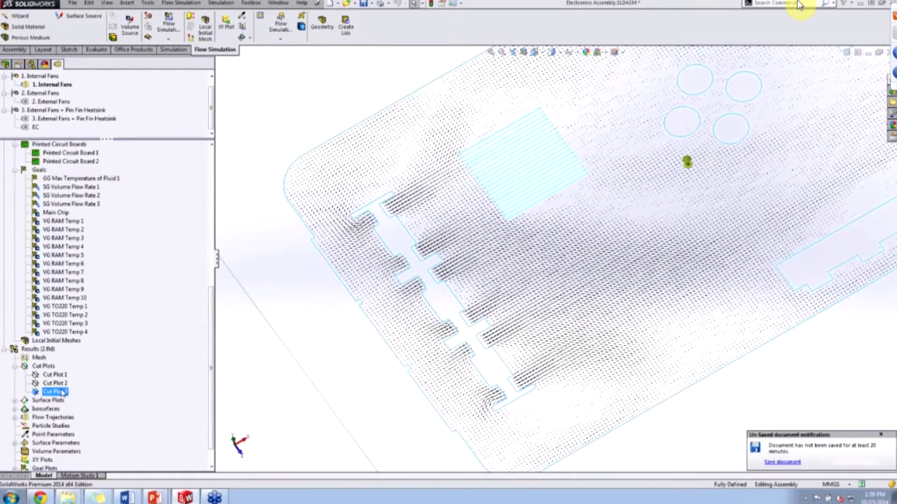
# Hide Cut Plot 3 and show the Cut Plot 1 temperature contours again.
pyautogui.rightClick(63, 393)
pyautogui.click(87, 288)
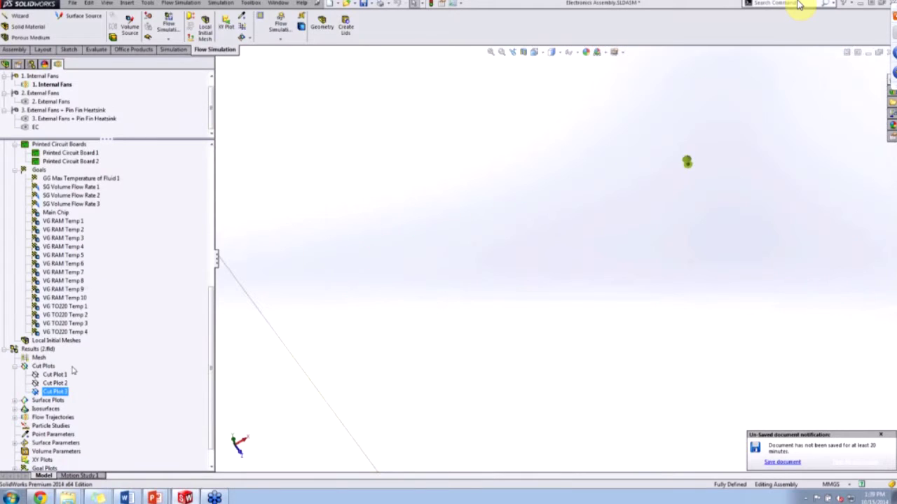
pyautogui.click(56, 375)
pyautogui.rightClick(56, 376)
pyautogui.click(82, 272)
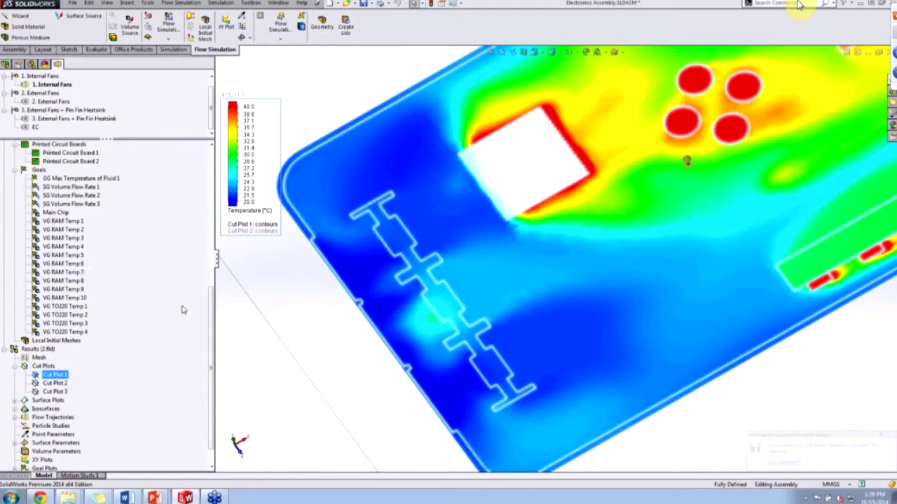
pyautogui.click(348, 334)
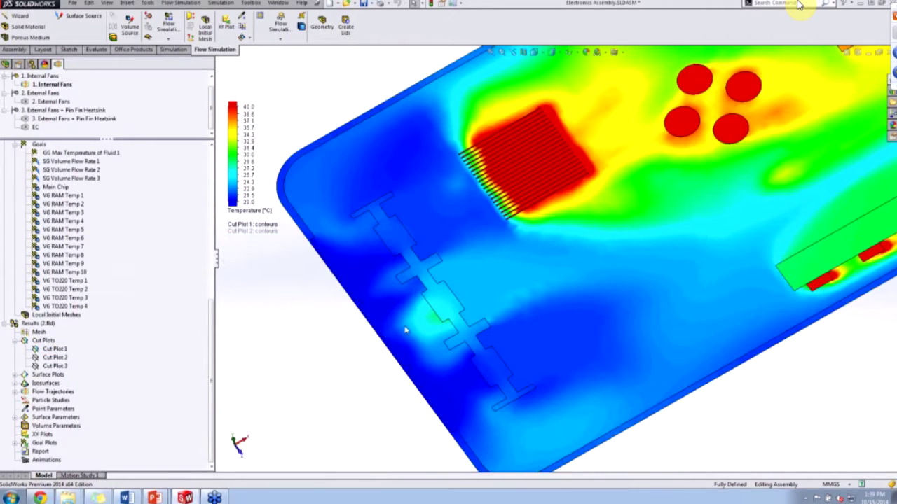
# Shift the Cut Plot 1 section plane slightly closer to the main circuit board so it cuts through the small chips.
pyautogui.scroll(3, 647, 187)
pyautogui.click(54, 349)
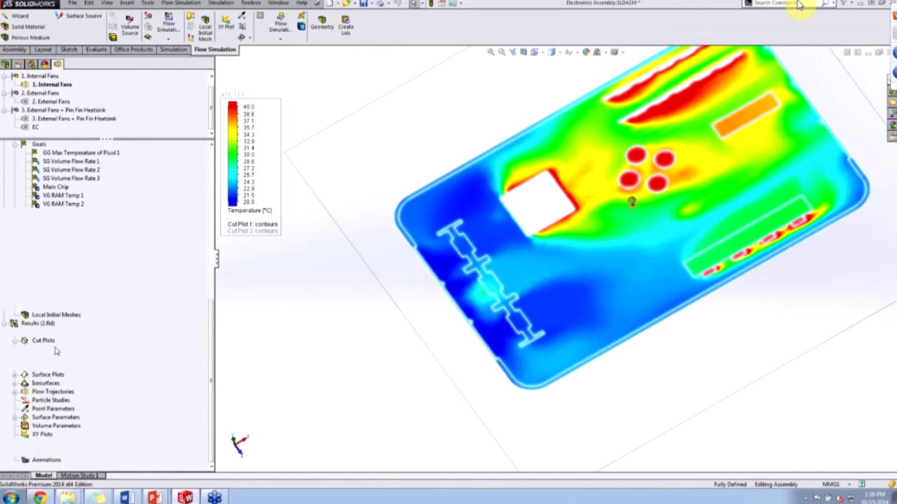
pyautogui.moveTo(631, 198)
pyautogui.mouseDown()
pyautogui.moveTo(627, 176)
pyautogui.moveTo(633, 209)
pyautogui.mouseUp()
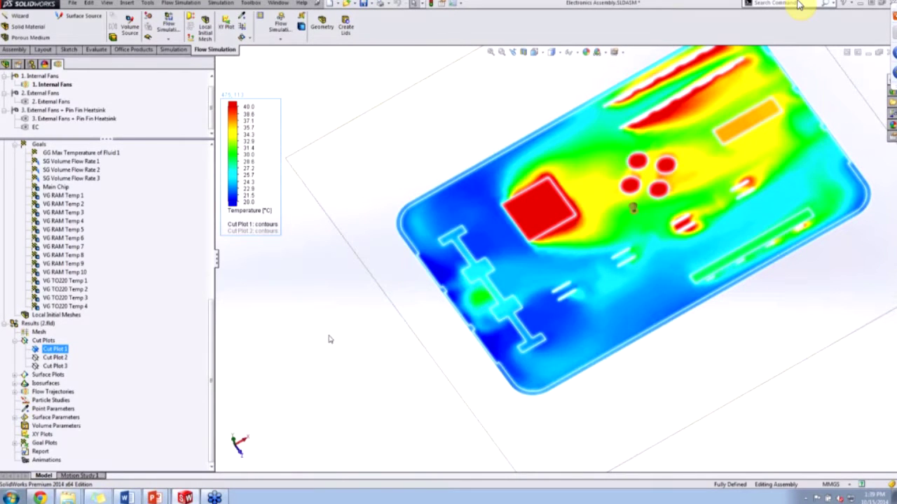
# Play Cut Plot 1 to sweep its temperature contours through the enclosure, and hide the plot after viewing it.
pyautogui.rightClick(53, 344)
pyautogui.rightClick(48, 350)
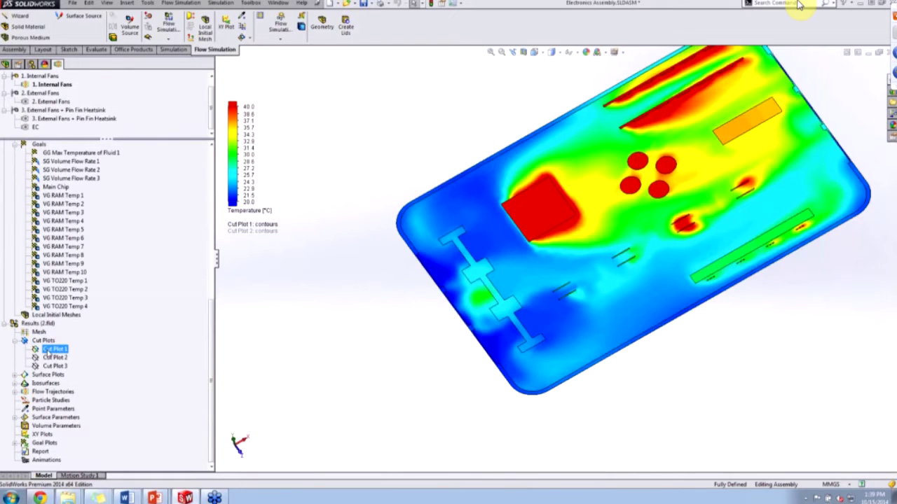
pyautogui.rightClick(47, 351)
pyautogui.click(73, 418)
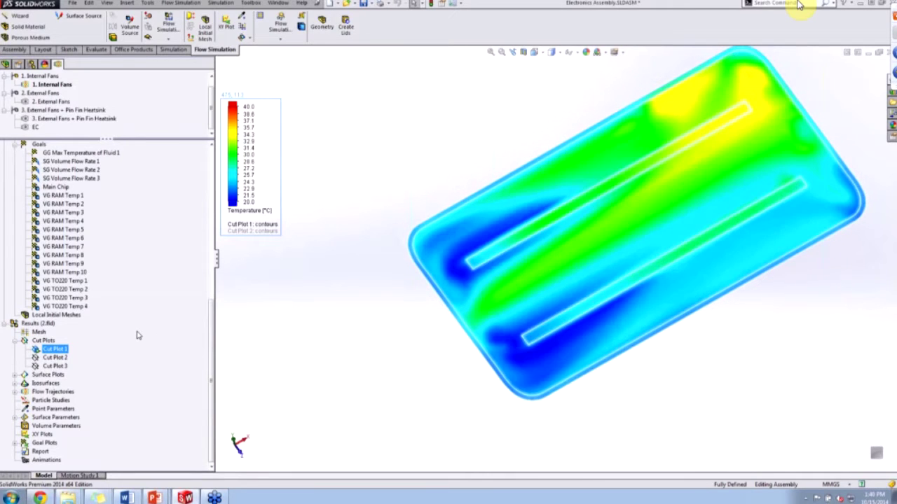
pyautogui.rightClick(64, 349)
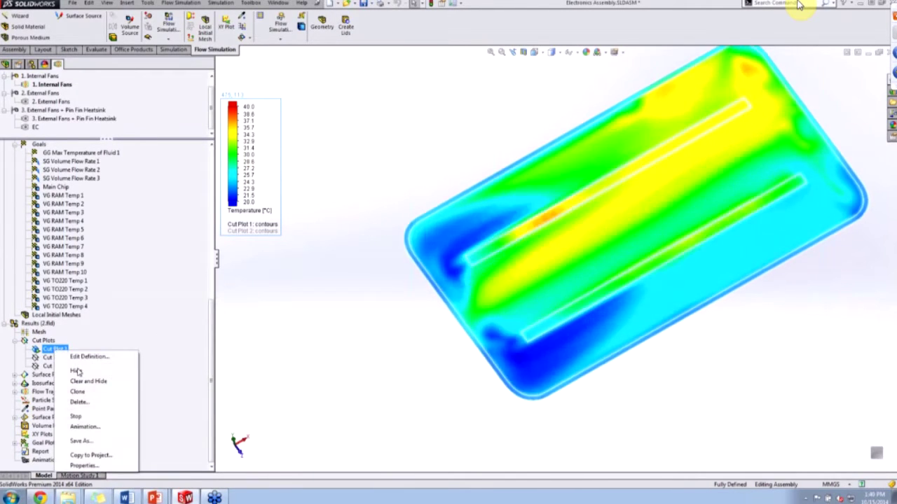
pyautogui.click(76, 371)
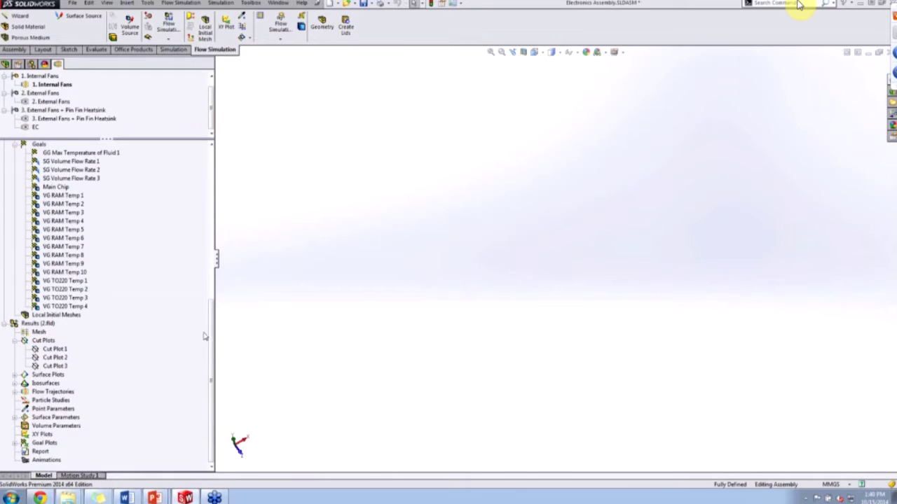
# Display the model geometry and expand the Flow Trajectories results.
pyautogui.click(322, 35)
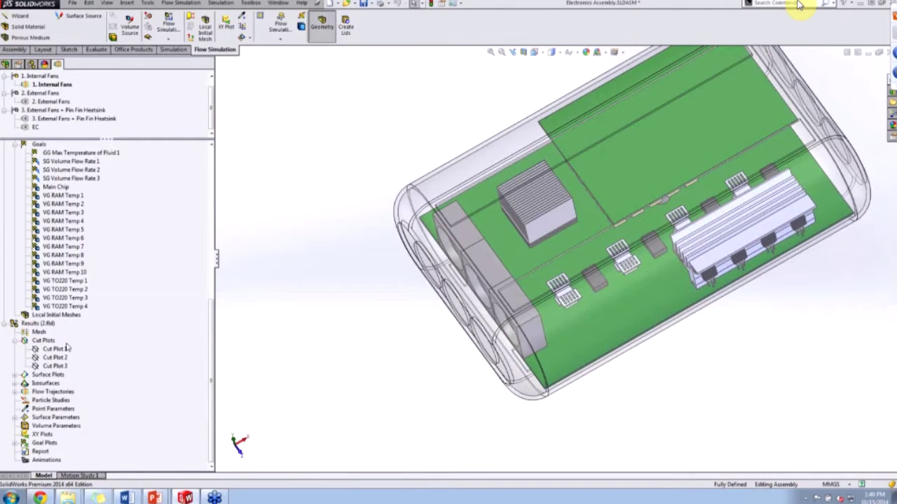
pyautogui.scroll(1, 587, 218)
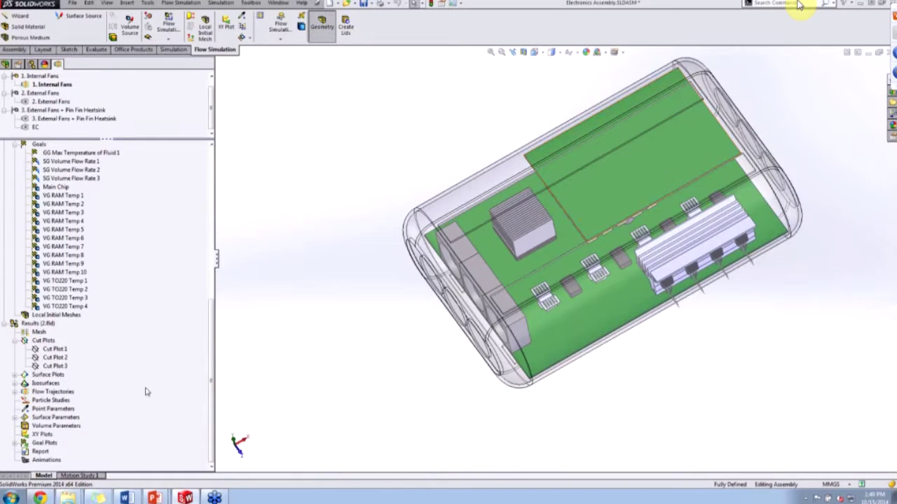
pyautogui.click(17, 393)
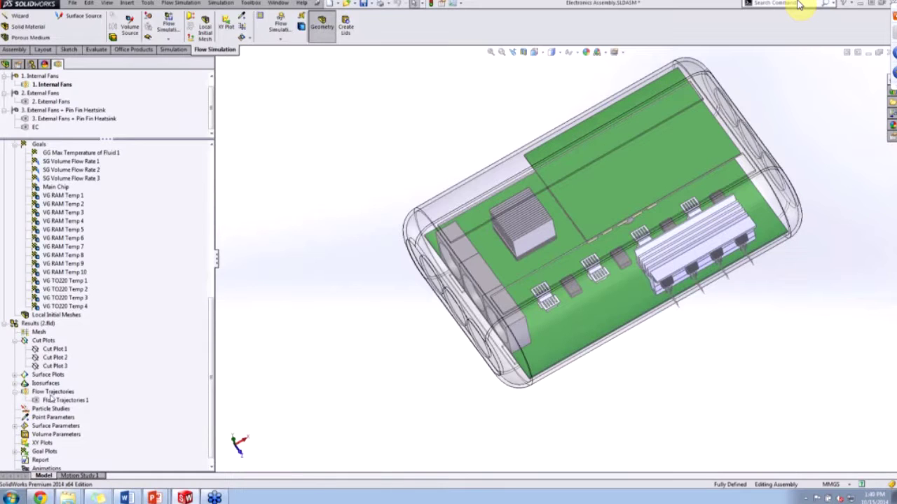
# Show the Flow Trajectories 1 velocity plot and examine the arrows around the internal fans and main heat sink.
pyautogui.rightClick(64, 400)
pyautogui.click(76, 286)
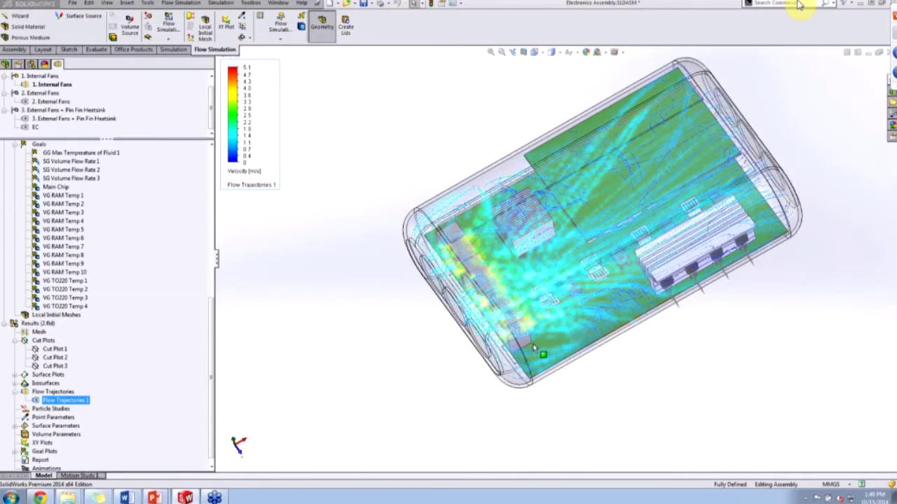
pyautogui.click(346, 289)
pyautogui.scroll(-1, 511, 312)
pyautogui.scroll(-5, 511, 310)
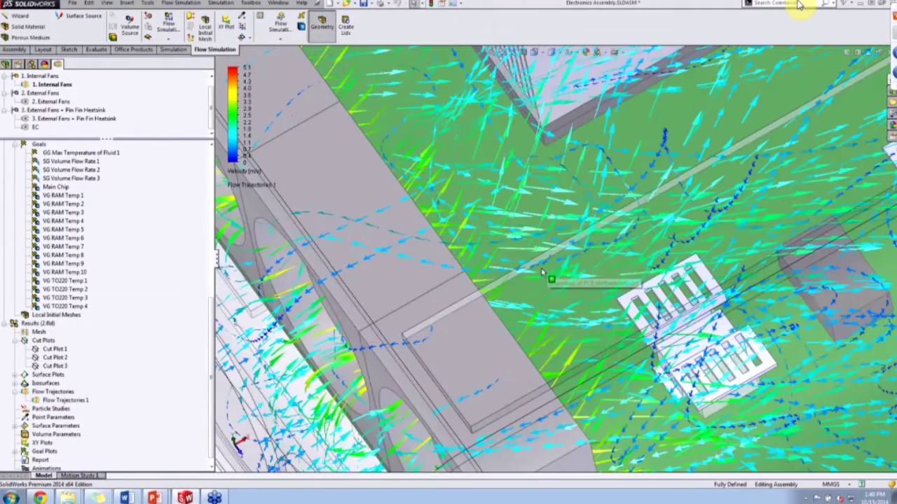
pyautogui.scroll(3, 736, 230)
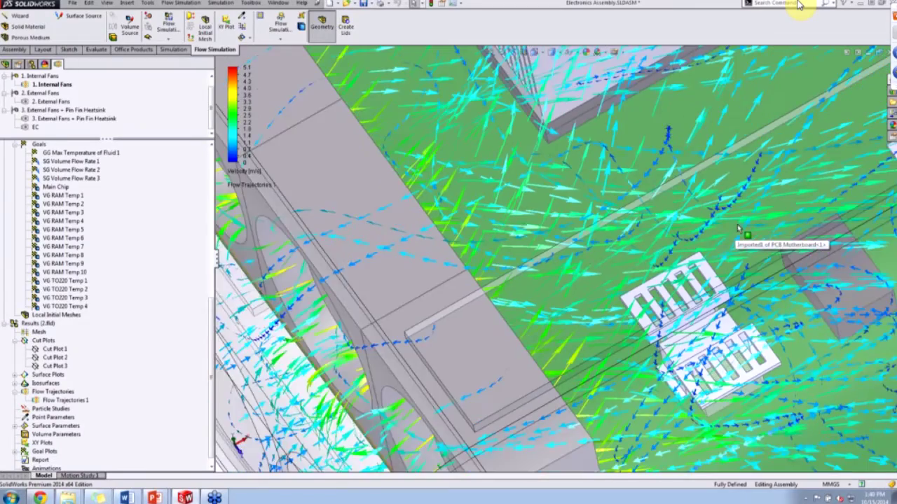
pyautogui.scroll(5, 697, 225)
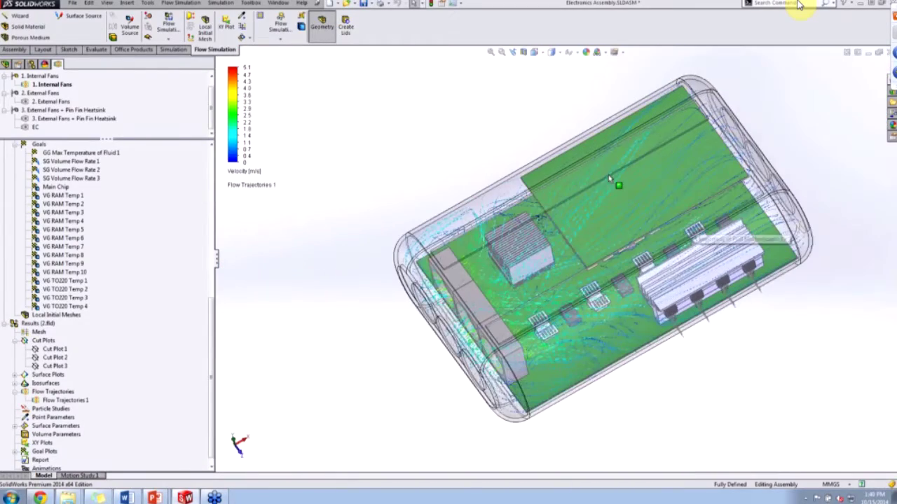
# Play the Flow Trajectories 1 animation to view the air movement through the enclosure, and clear and hide the plot.
pyautogui.keyDown('ctrl'); pyautogui.moveTo(606, 200); pyautogui.dragTo(587, 229, button='middle'); pyautogui.keyUp('ctrl')
pyautogui.rightClick(56, 401)
pyautogui.click(80, 323)
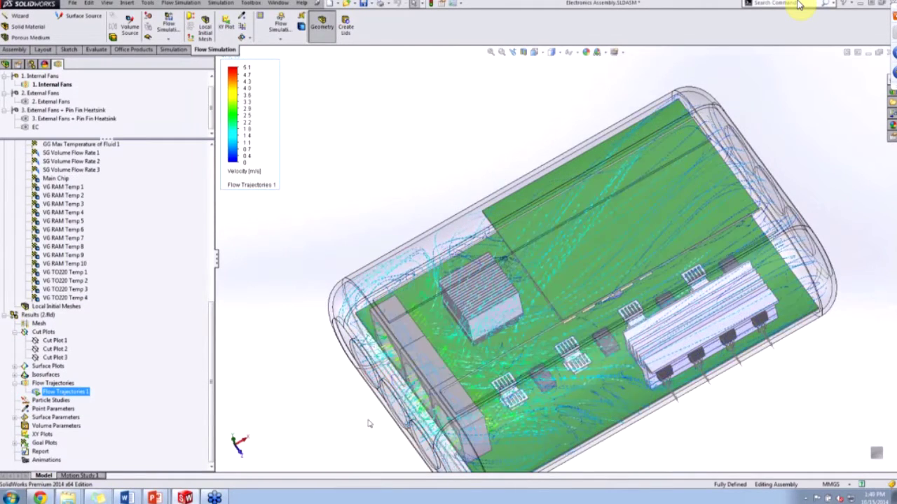
pyautogui.scroll(-3, 466, 420)
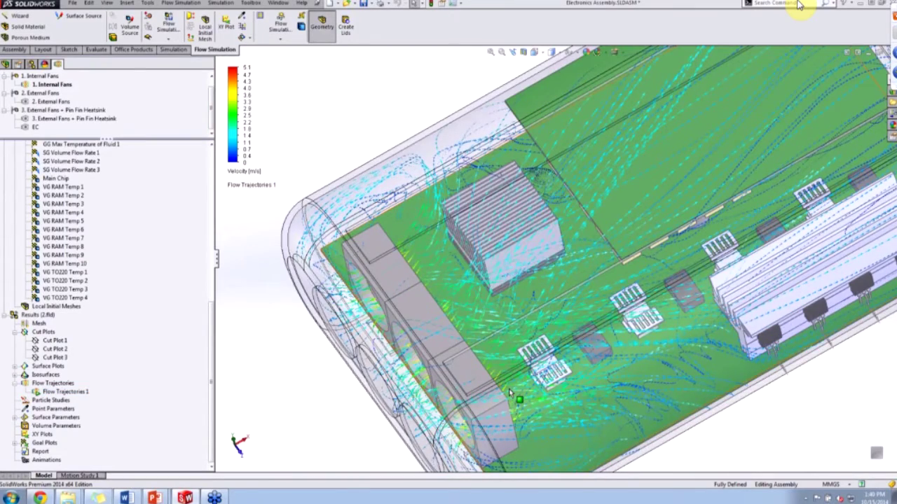
pyautogui.scroll(5, 725, 143)
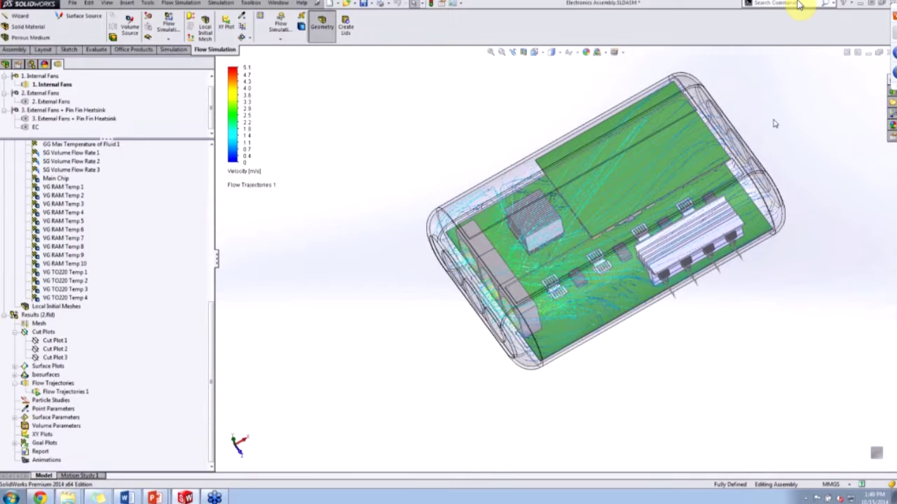
pyautogui.rightClick(69, 394)
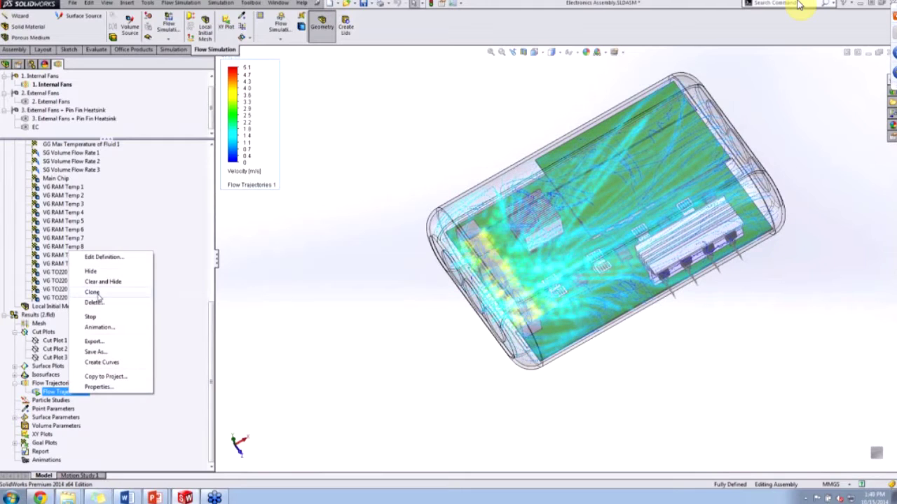
pyautogui.click(98, 281)
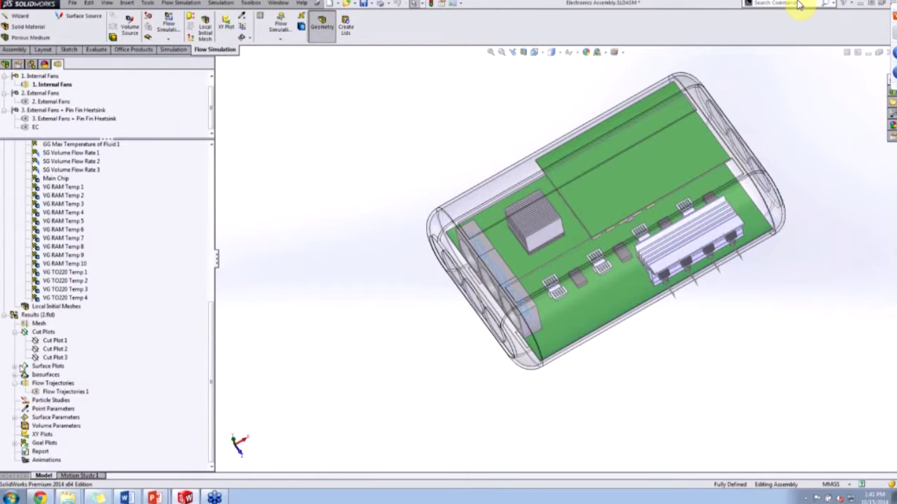
# Show Surface Plot 1 to examine the solid temperature contours on the CPU heat sink up close.
pyautogui.click(15, 365)
pyautogui.click(58, 374)
pyautogui.rightClick(61, 376)
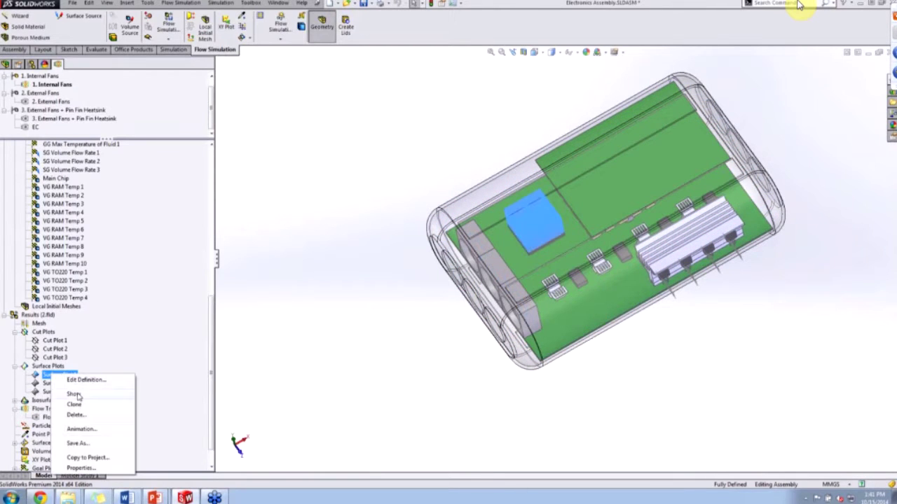
pyautogui.click(74, 394)
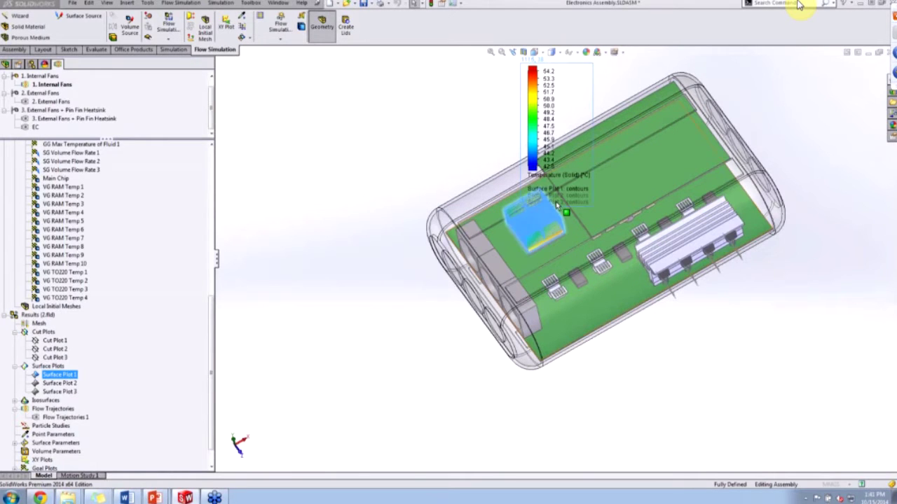
pyautogui.scroll(-5, 550, 245)
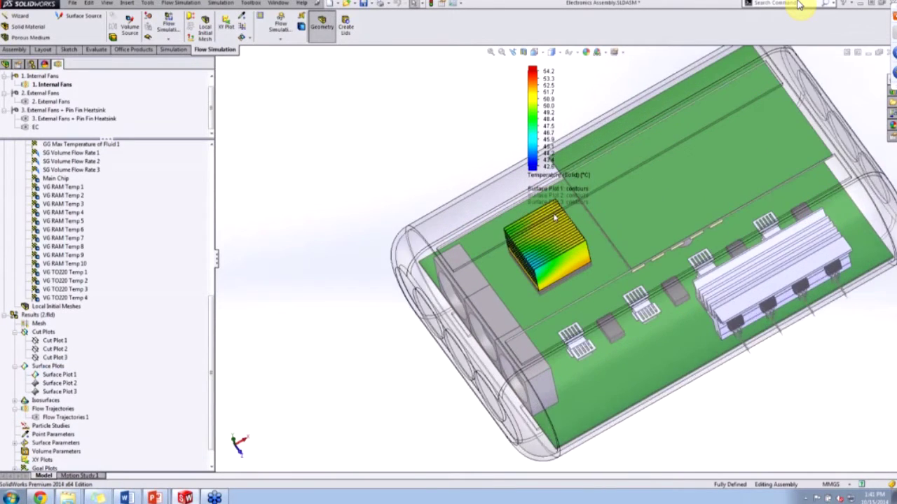
pyautogui.scroll(-1, 554, 270)
pyautogui.moveTo(535, 288); pyautogui.dragTo(534, 252, button='middle')
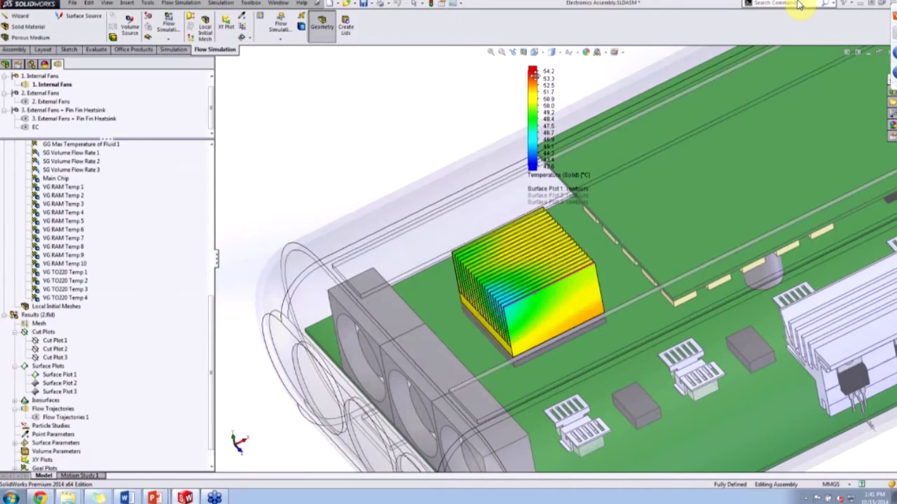
pyautogui.click(525, 77)
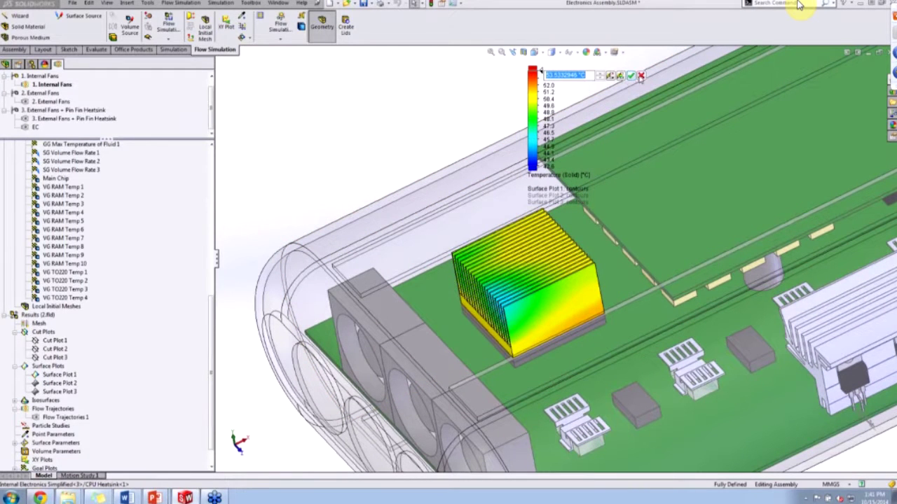
pyautogui.write('54.2')
pyautogui.press('Return')
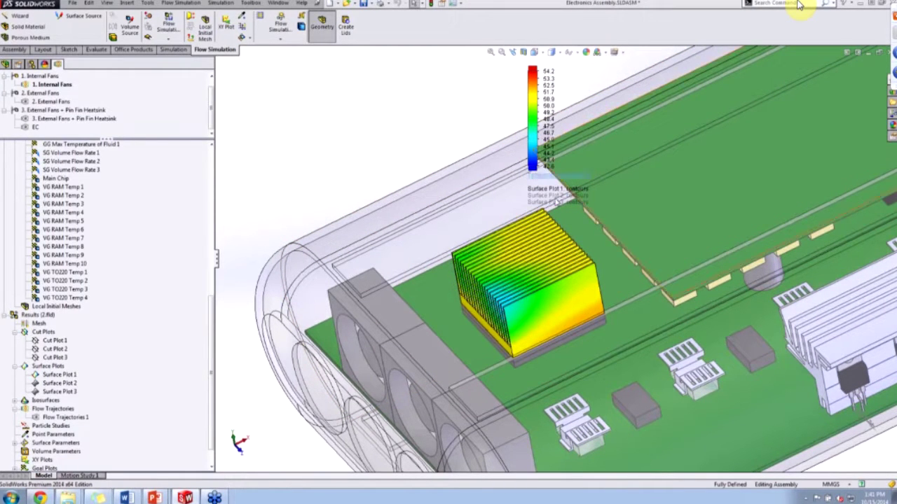
# View the CPU heat sink contours from another angle, and activate the 2. External Fans configuration of the assembly.
pyautogui.moveTo(556, 201); pyautogui.dragTo(558, 275, button='middle')
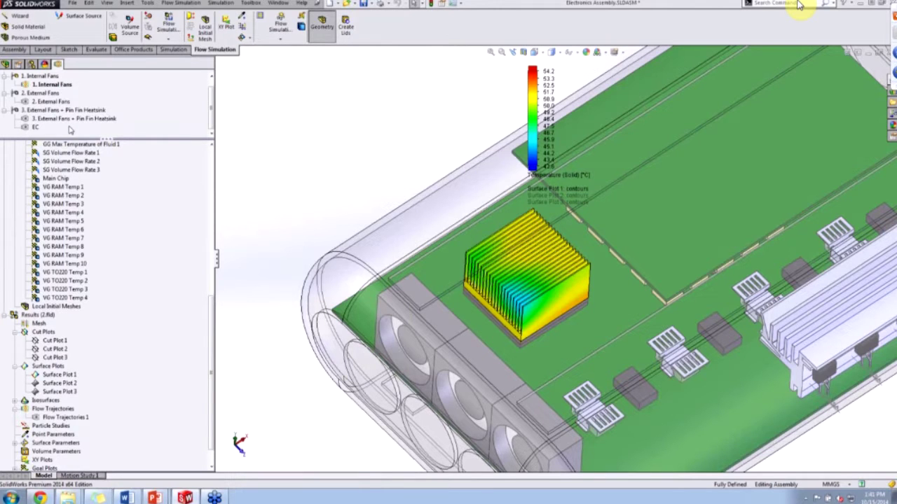
pyautogui.click(31, 64)
pyautogui.doubleClick(75, 103)
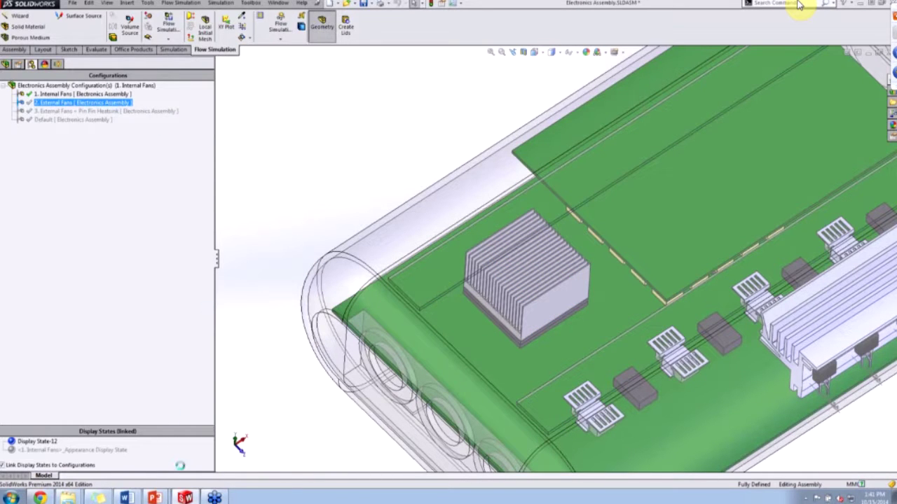
# Switch to the eDemo Flow Applications presentation in PowerPoint and advance its slide show.
pyautogui.moveTo(170, 494)
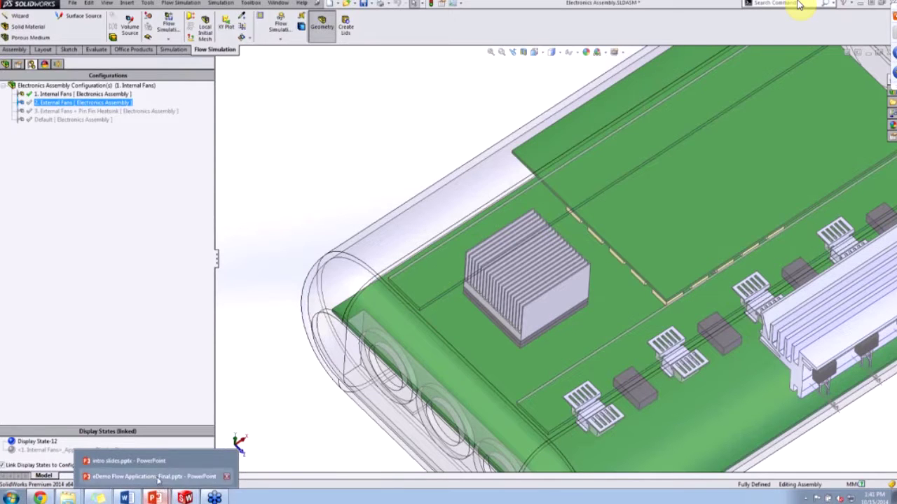
pyautogui.click(161, 478)
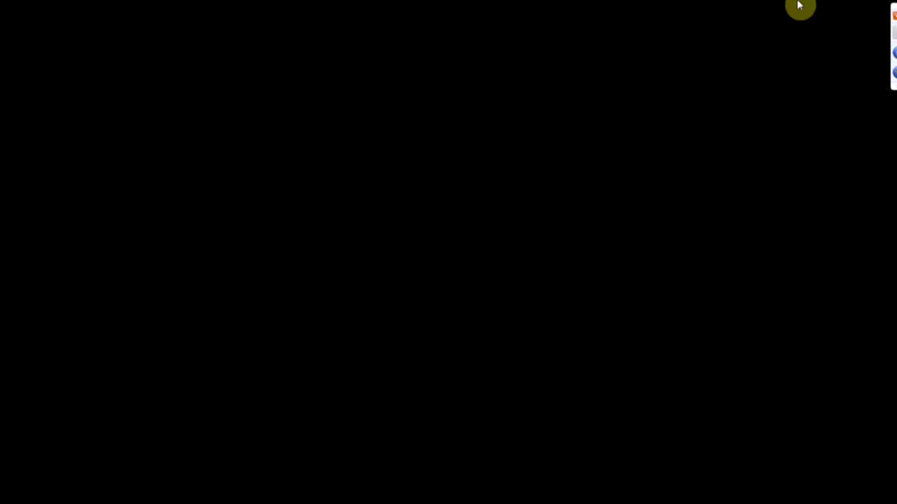
pyautogui.press('Right')
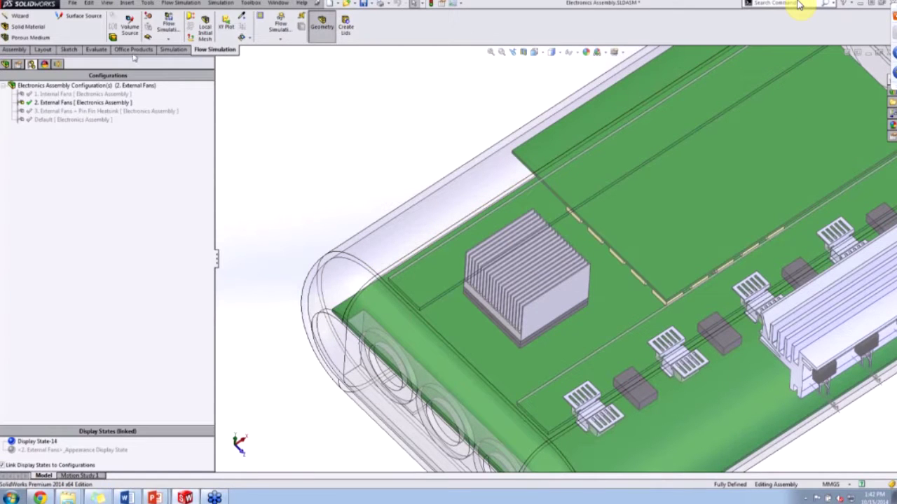
# Check the assembly's components and configurations with 2. External Fans active, and display that configuration's Flow Simulation project tree.
pyautogui.click(6, 64)
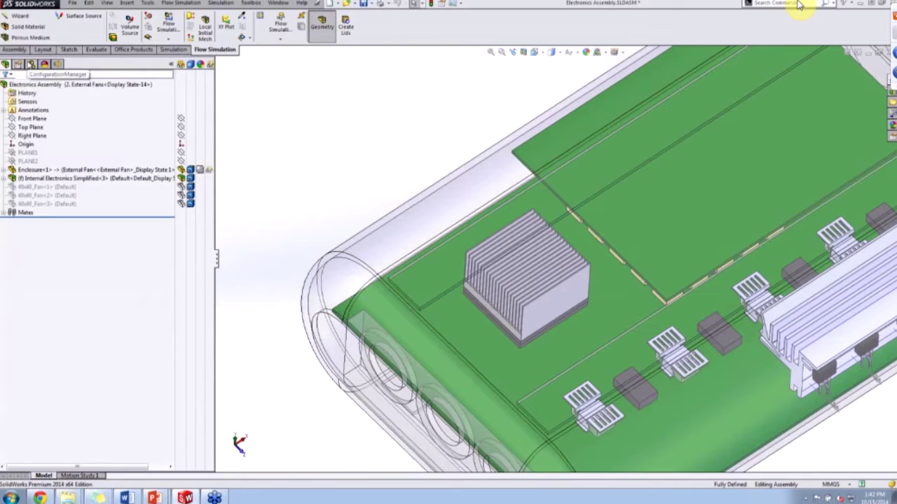
pyautogui.click(31, 64)
pyautogui.click(56, 103)
pyautogui.click(58, 111)
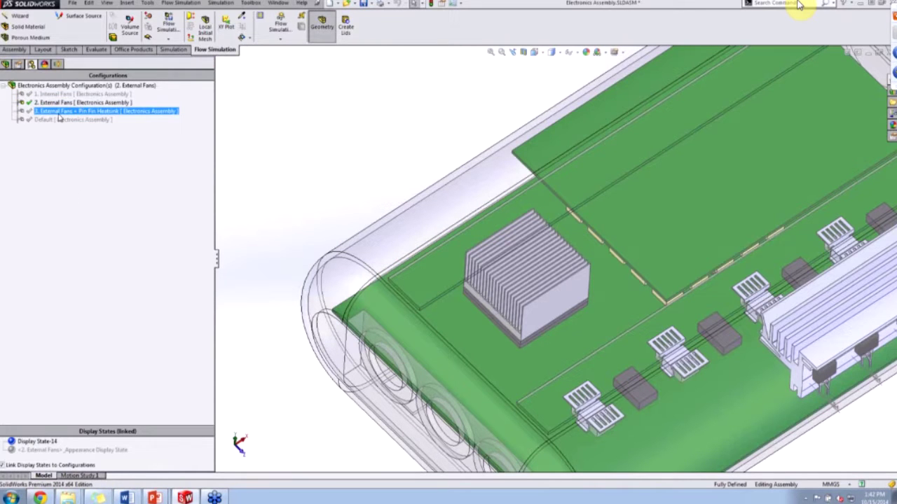
pyautogui.doubleClick(56, 102)
pyautogui.click(57, 64)
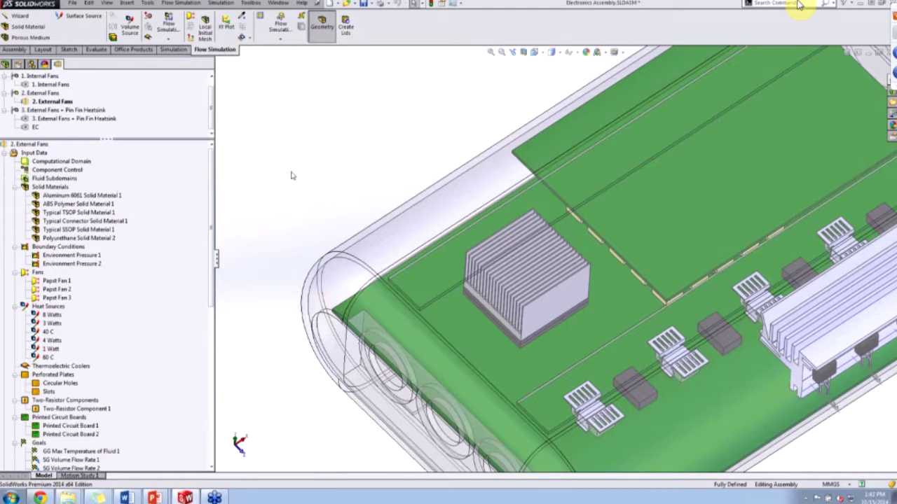
pyautogui.scroll(2, 318, 184)
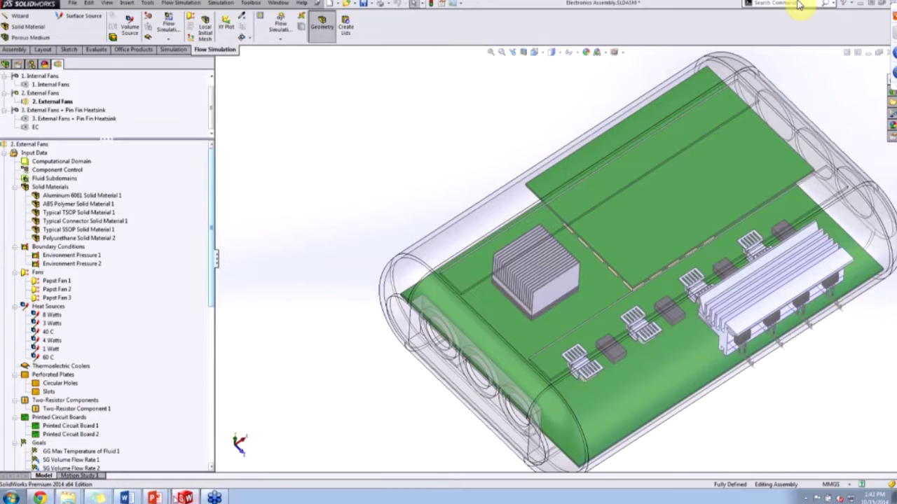
# Switch back to the PowerPoint slide show and advance to the Scenario 2 – Exhaust Flow slide.
pyautogui.moveTo(156, 497)
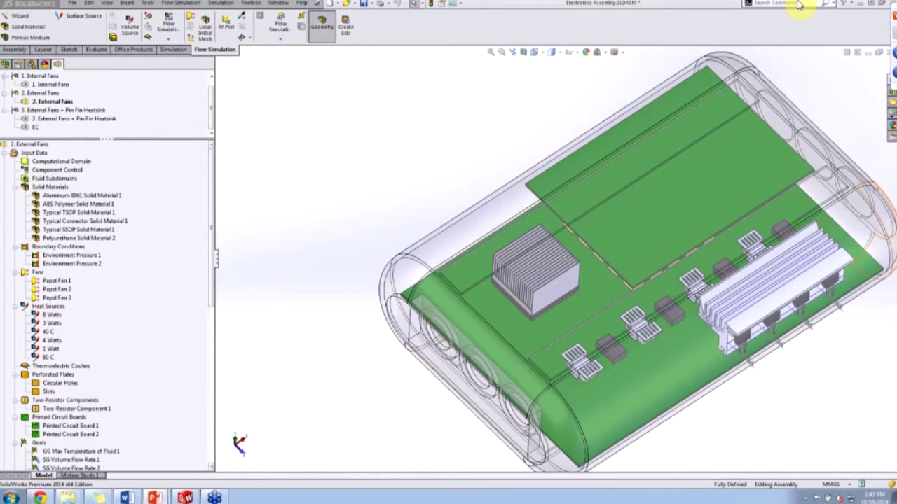
pyautogui.hotkey('alt', 'Tab')
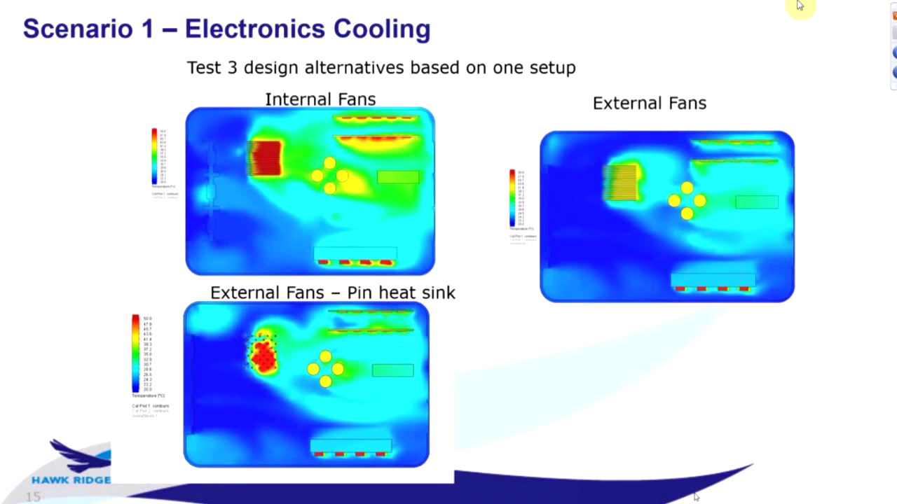
pyautogui.press('Right')
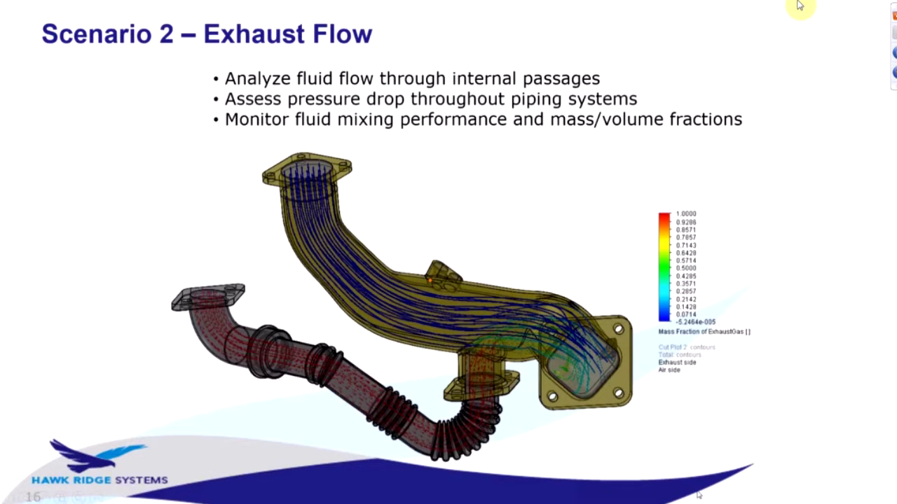
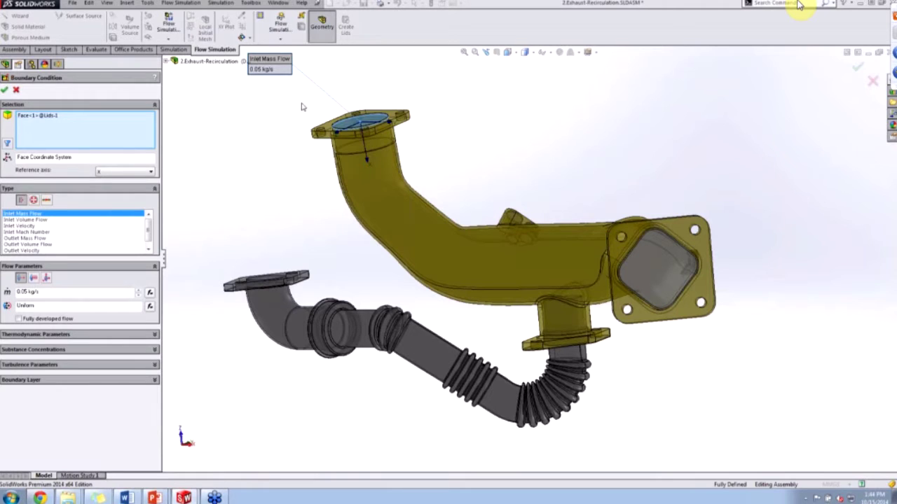
# Examine the Air and ExhaustGas mass fractions in the Inlet Air boundary condition and close it without changes.
pyautogui.click(67, 351)
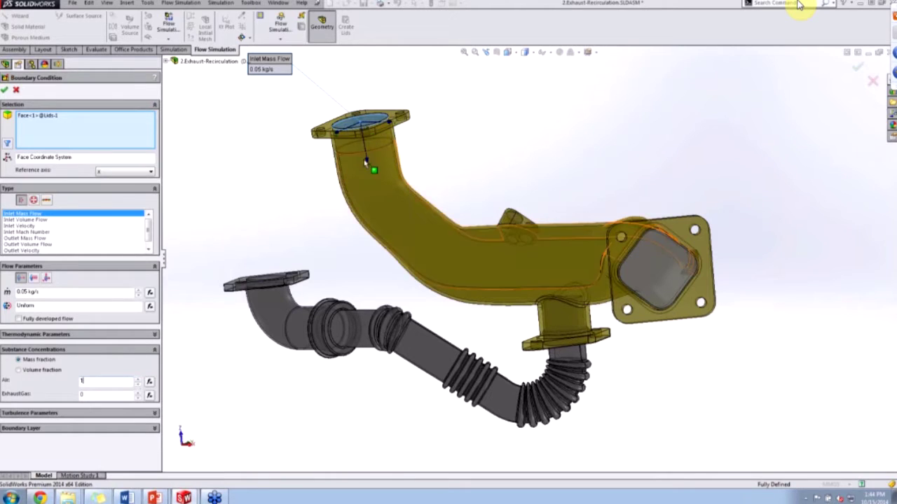
pyautogui.click(113, 394)
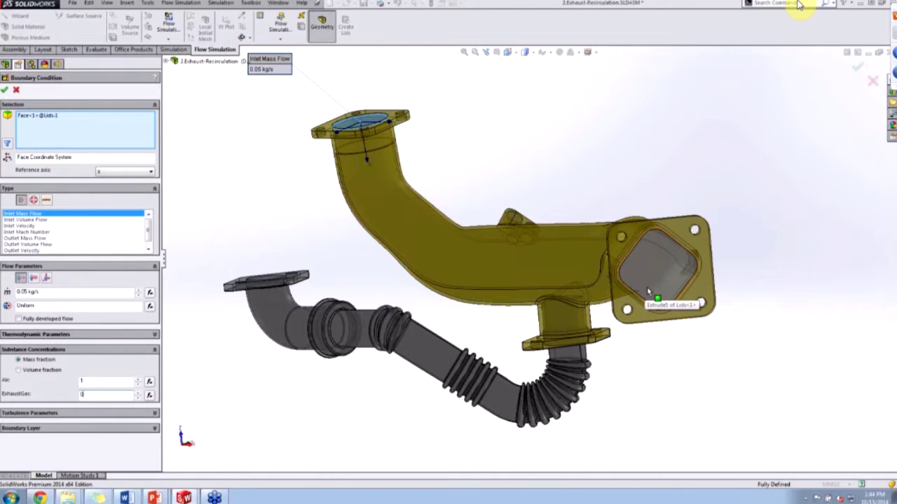
pyautogui.click(16, 90)
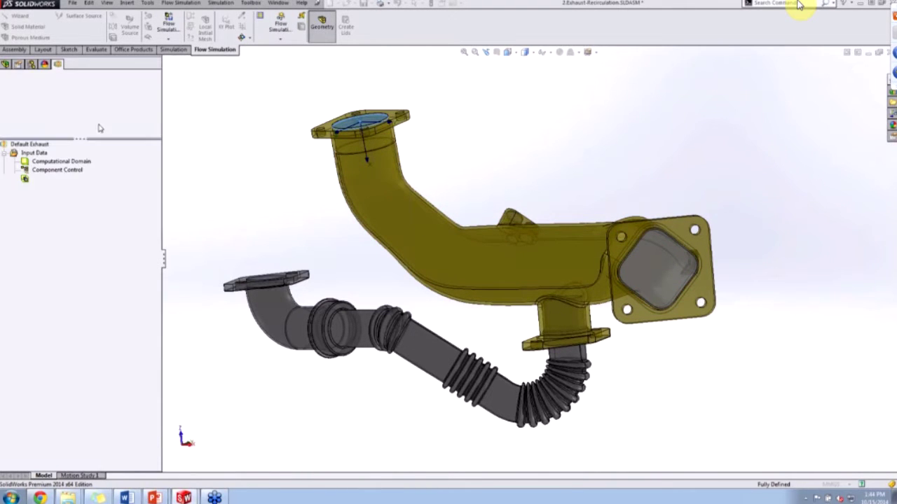
# Open the Inlet EG boundary condition's definition, examine its substance concentrations, and close it.
pyautogui.rightClick(44, 205)
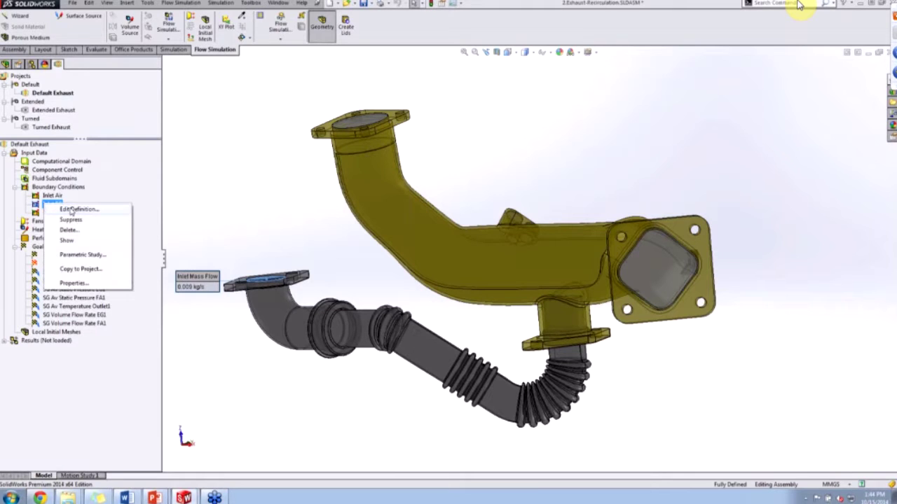
pyautogui.click(72, 209)
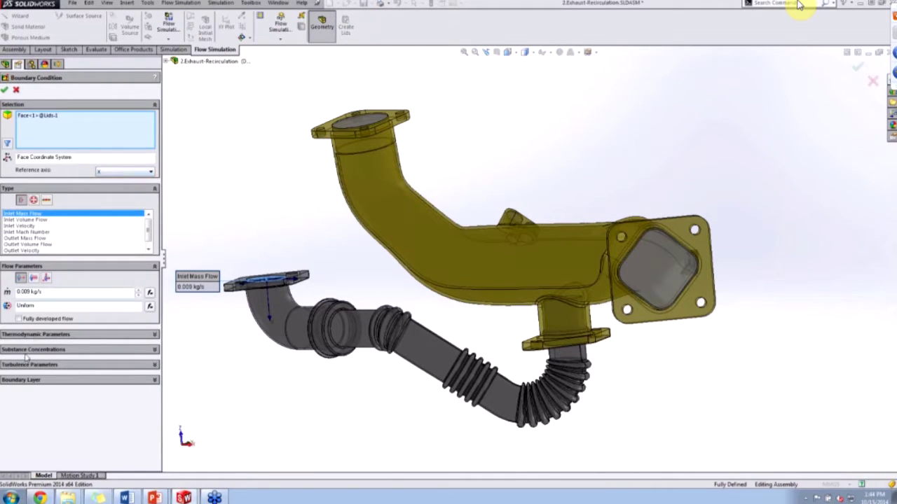
pyautogui.click(28, 349)
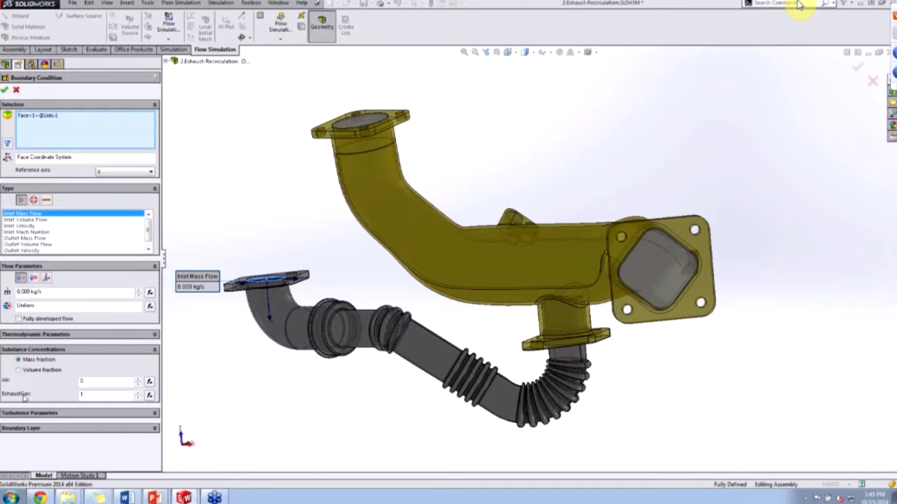
pyautogui.click(6, 89)
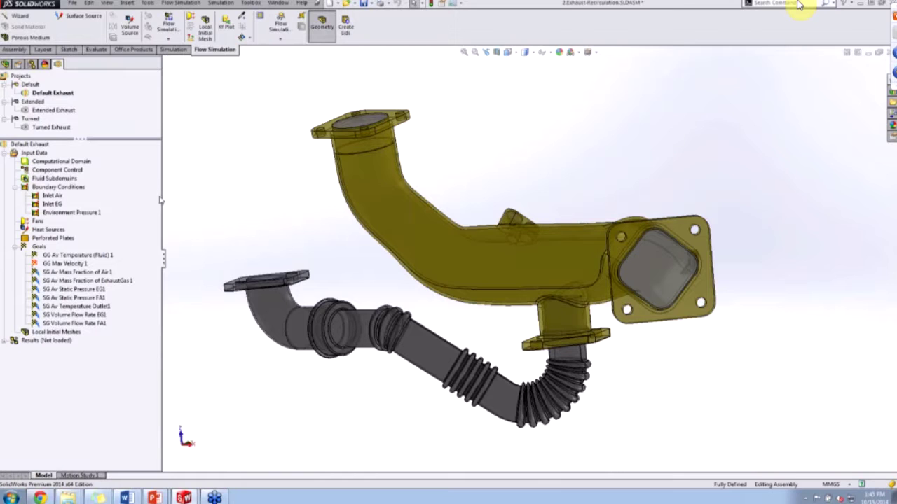
# Highlight the Inlet Air and Inlet EG boundary conditions on the model to check their locations and mass flow values.
pyautogui.click(46, 197)
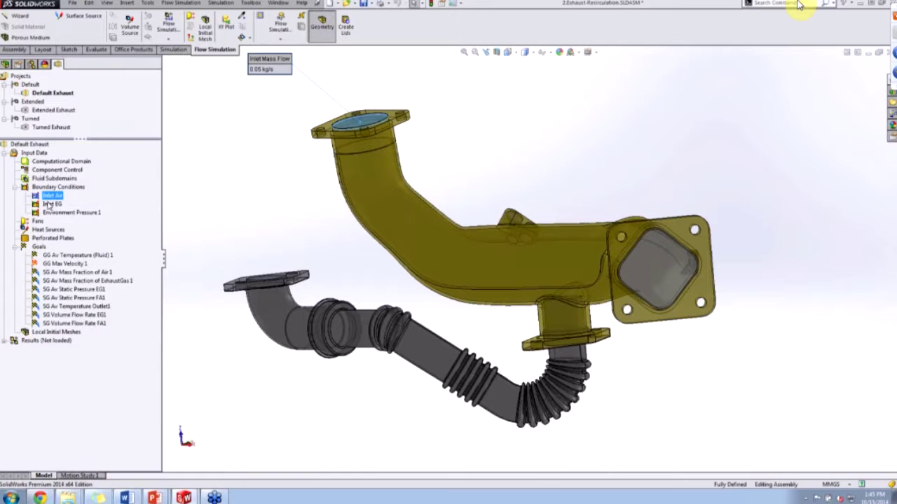
pyautogui.click(49, 204)
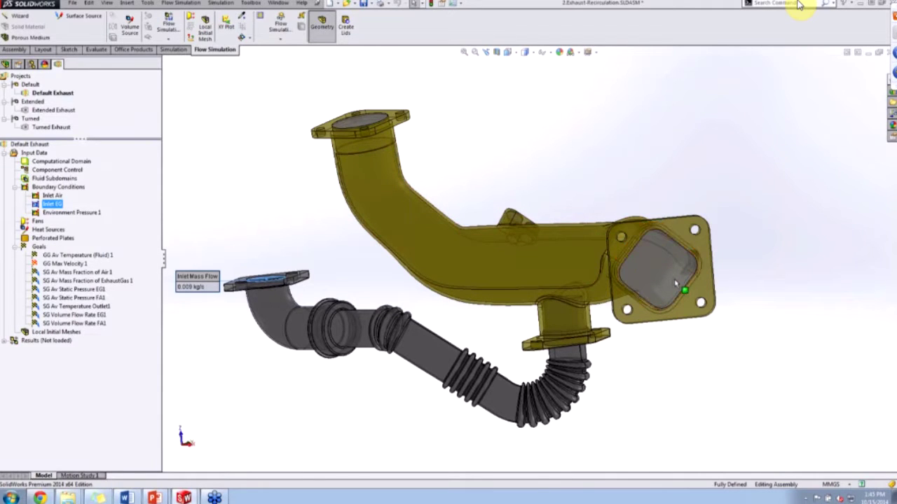
pyautogui.click(255, 187)
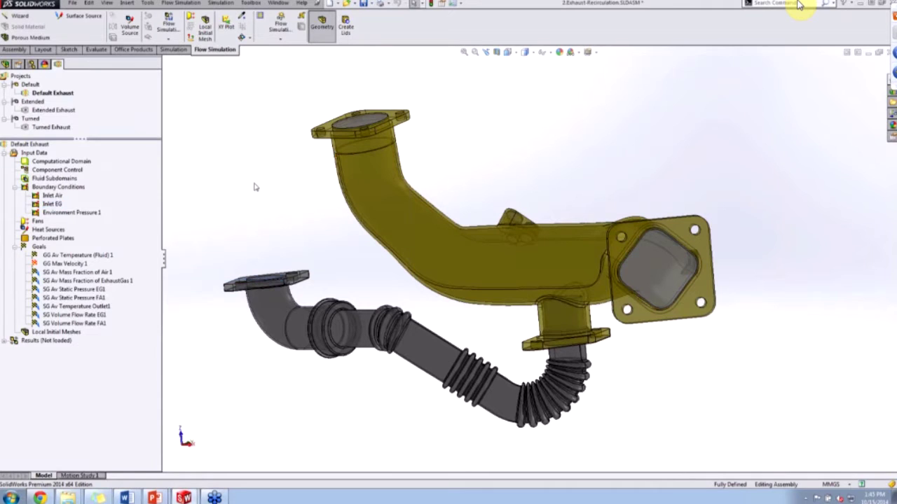
# Load the Default Exhaust project's results and inspect where the exhaust pipe meets the manifold flange.
pyautogui.rightClick(25, 340)
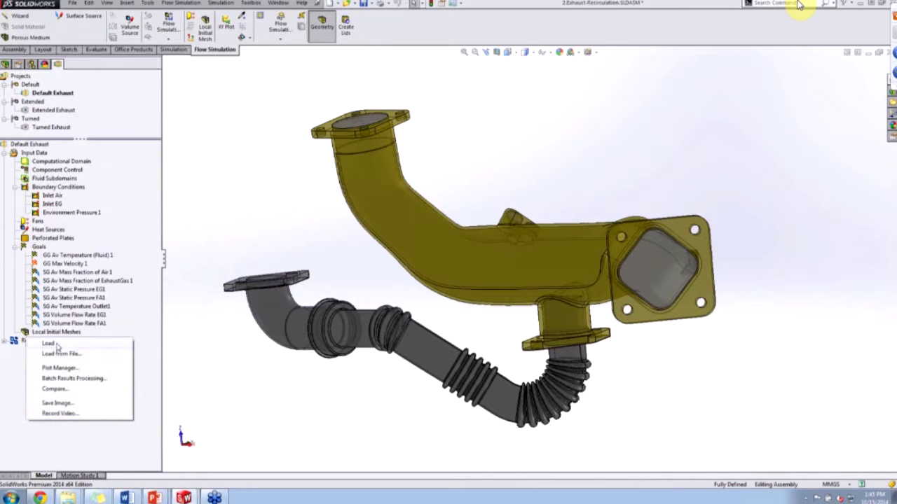
pyautogui.click(56, 344)
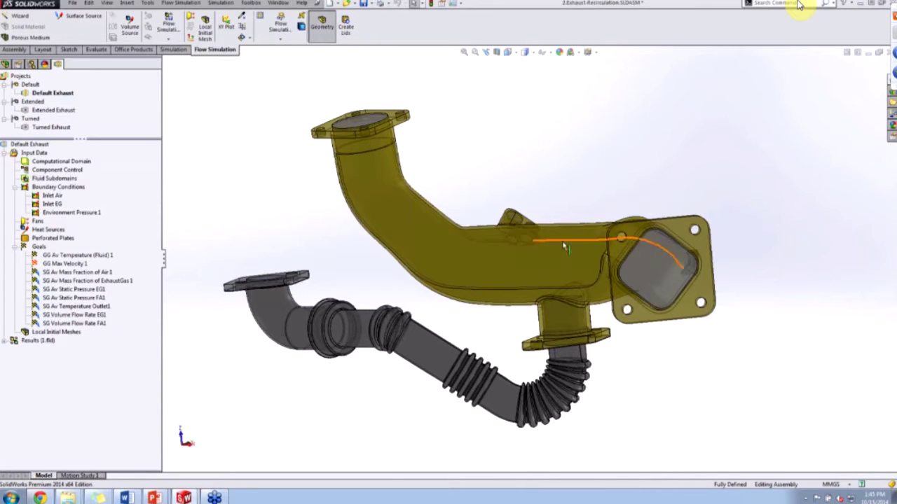
pyautogui.scroll(-3, 577, 350)
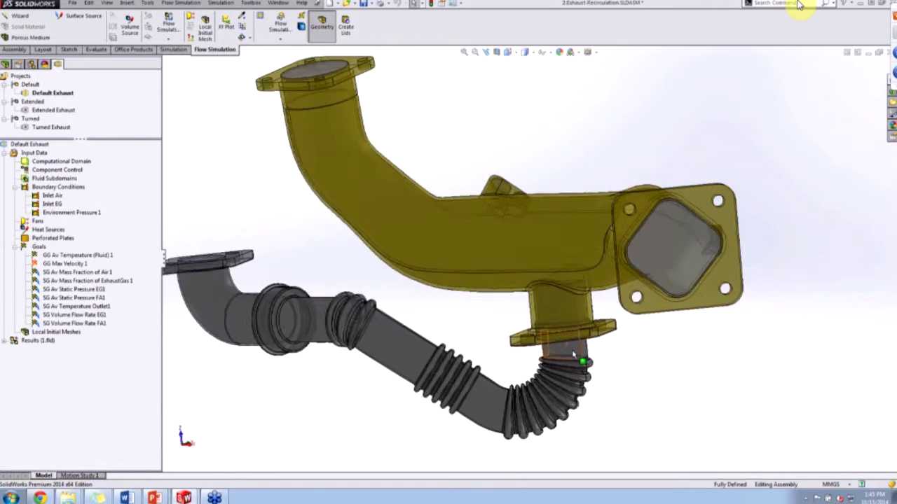
pyautogui.scroll(-4, 560, 335)
pyautogui.moveTo(556, 294); pyautogui.dragTo(558, 313, button='middle')
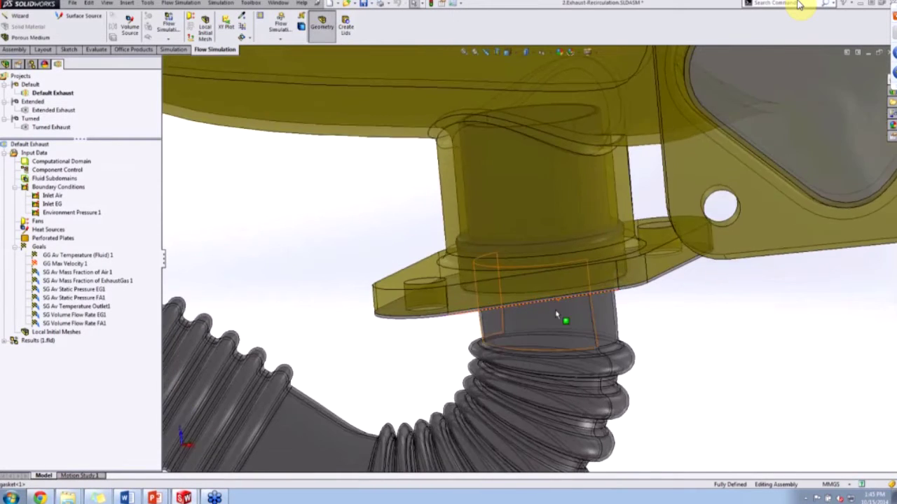
pyautogui.scroll(5, 559, 314)
# Show the Outlet Profile surface plot for the Default Exhaust project and examine the contours on the outlet face.
pyautogui.click(6, 341)
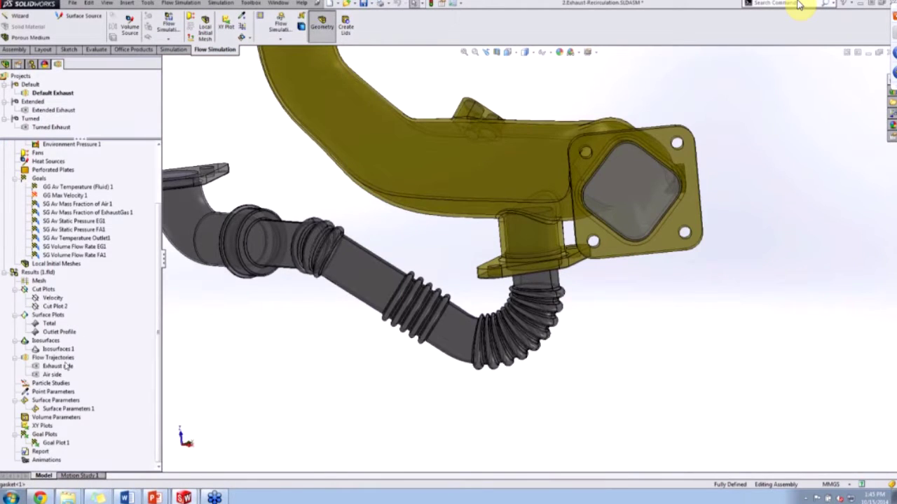
pyautogui.click(49, 325)
pyautogui.click(54, 332)
pyautogui.rightClick(55, 332)
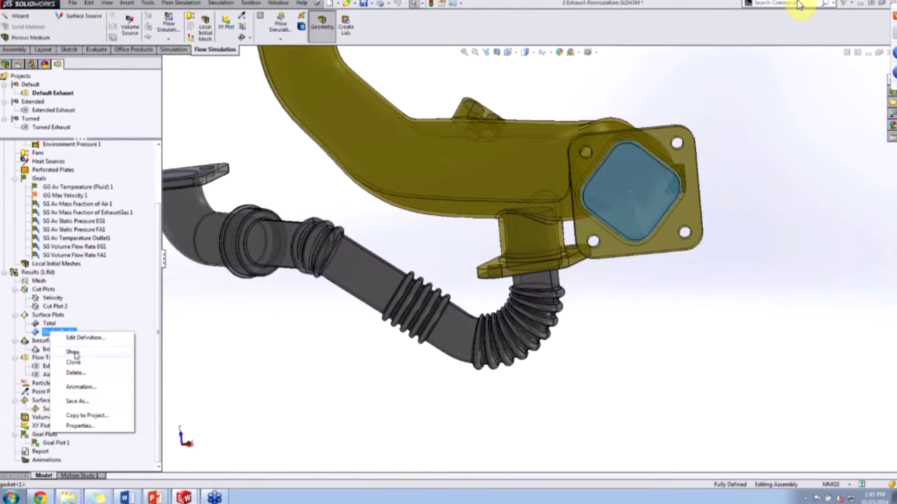
pyautogui.click(74, 352)
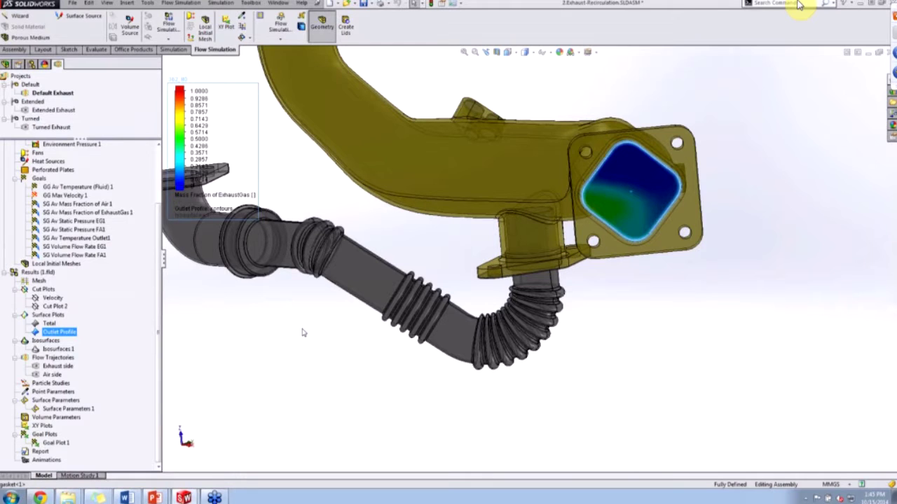
pyautogui.click(383, 234)
pyautogui.scroll(4, 383, 234)
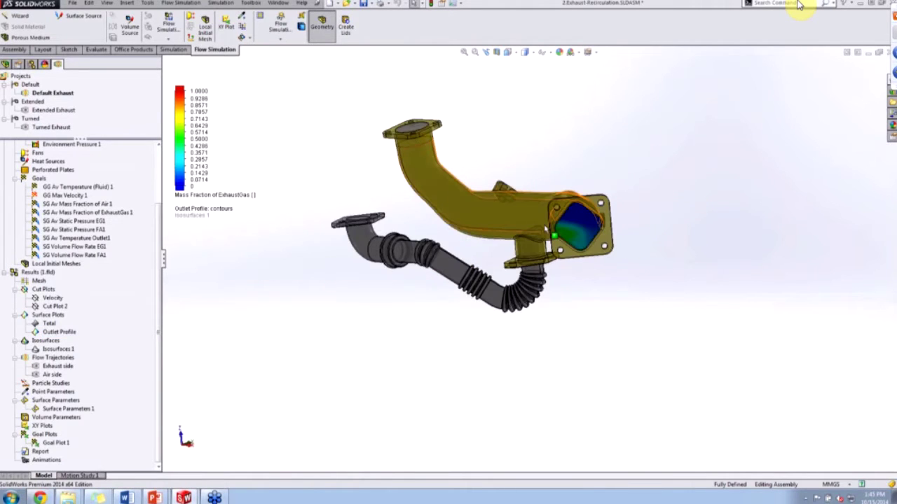
pyautogui.scroll(-3, 545, 229)
pyautogui.scroll(4, 545, 229)
pyautogui.scroll(-2, 536, 253)
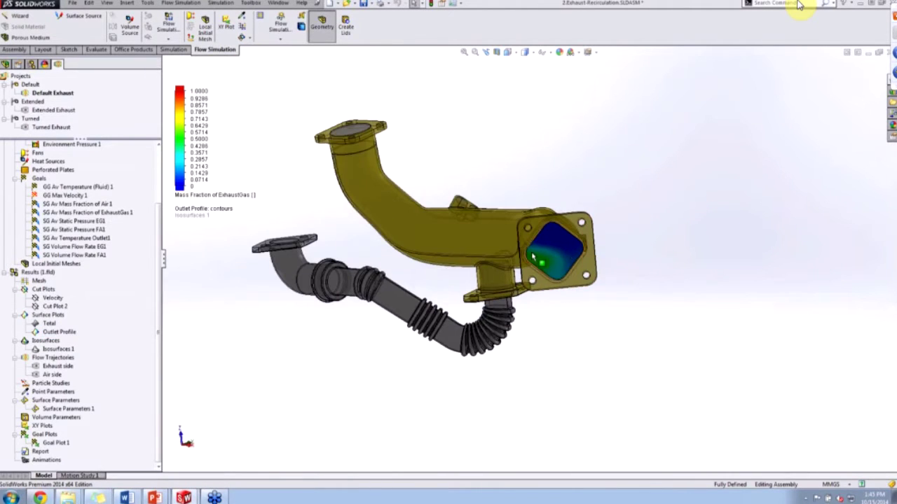
pyautogui.scroll(-3, 533, 257)
pyautogui.scroll(3, 534, 257)
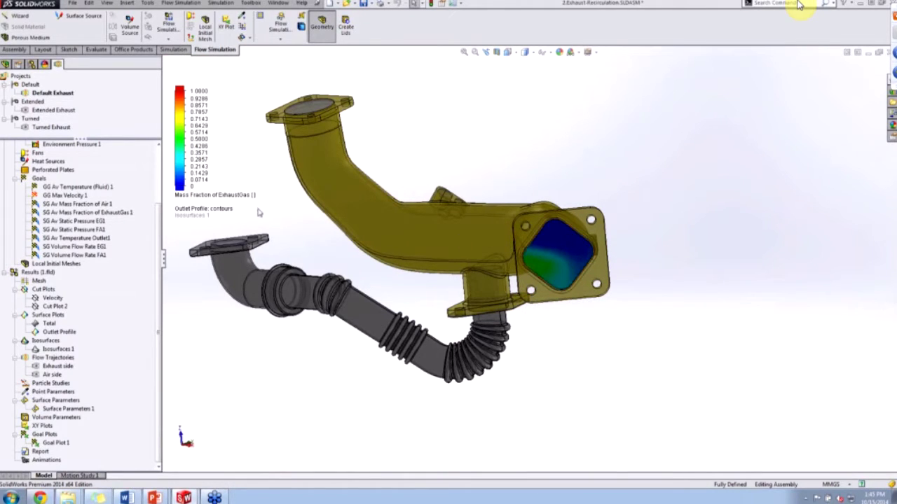
# Review the parameters available for the Outlet Profile plot's legend, keeping Mass Fraction of ExhaustGas.
pyautogui.click(207, 196)
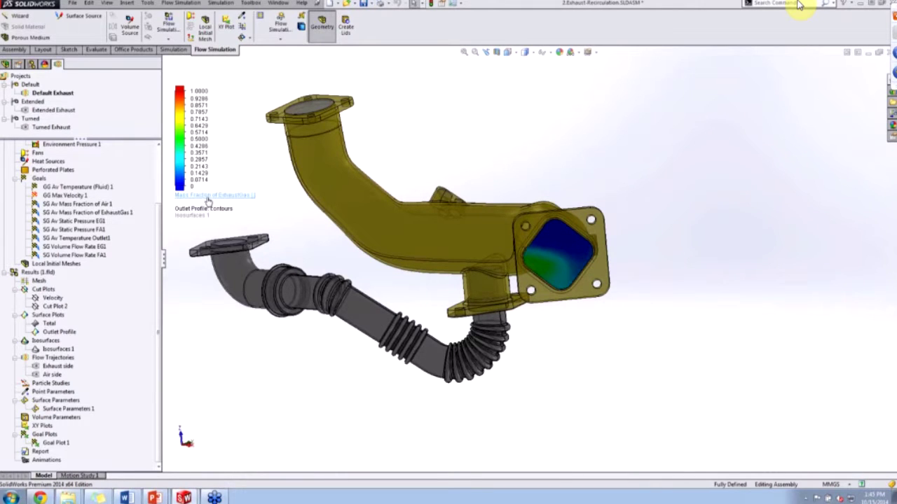
pyautogui.click(208, 199)
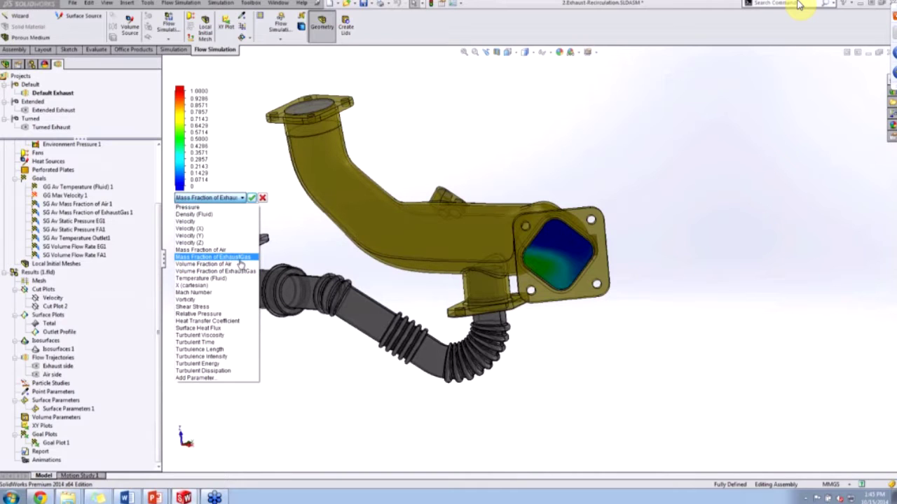
pyautogui.click(252, 199)
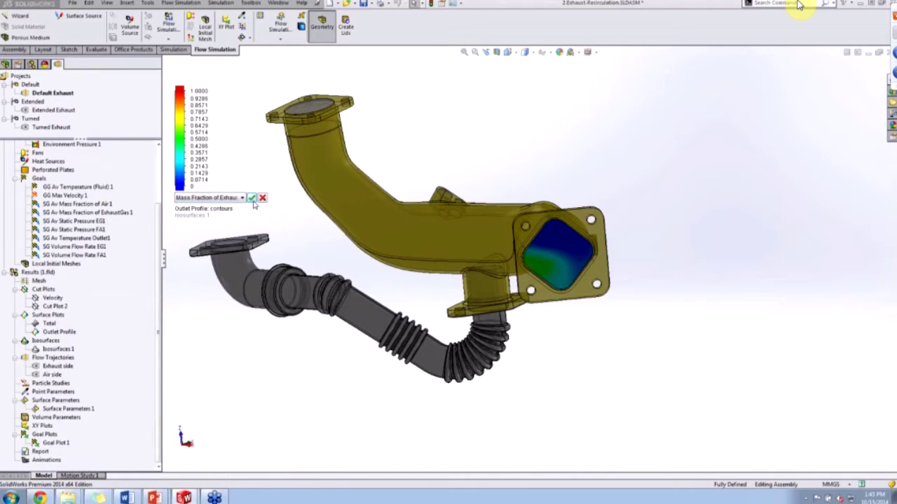
pyautogui.click(253, 200)
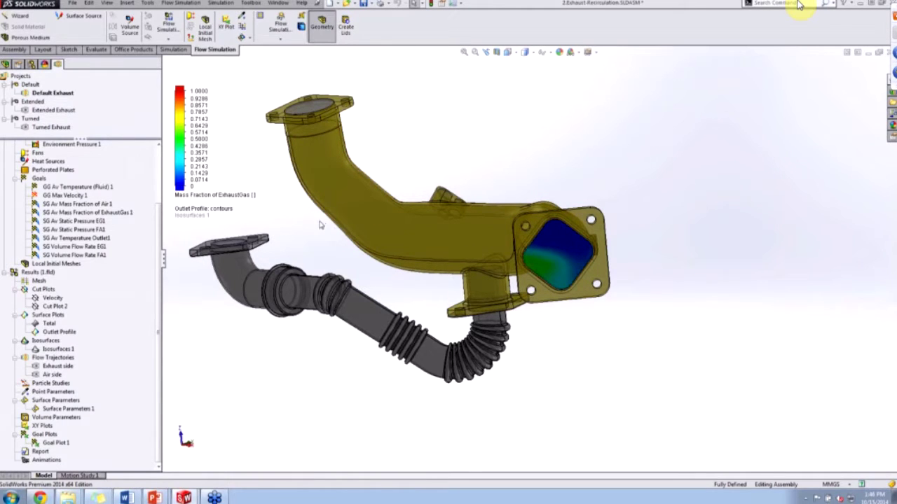
# Activate the Extended Exhaust project and inspect the pipe end extending into the manifold.
pyautogui.doubleClick(63, 113)
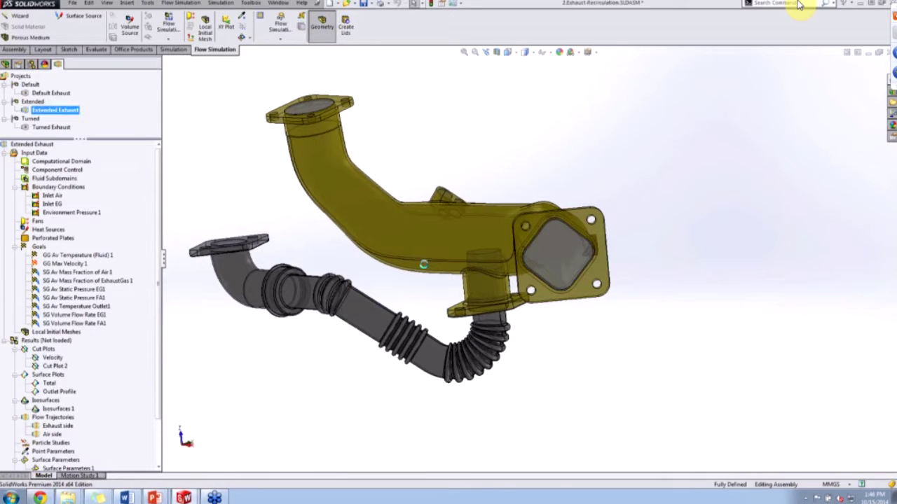
pyautogui.scroll(-5, 471, 293)
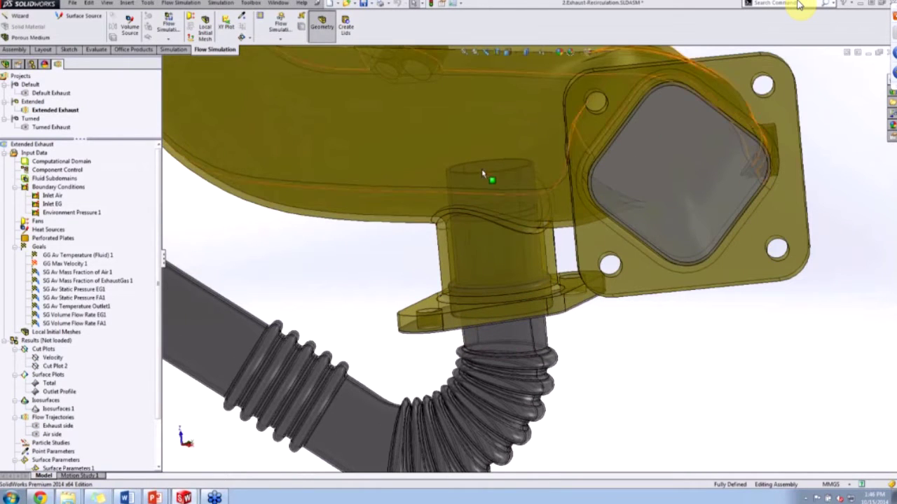
pyautogui.scroll(3, 529, 260)
# Load the Extended Exhaust project's results and show its Outlet Profile surface plot.
pyautogui.click(49, 384)
pyautogui.rightClick(54, 392)
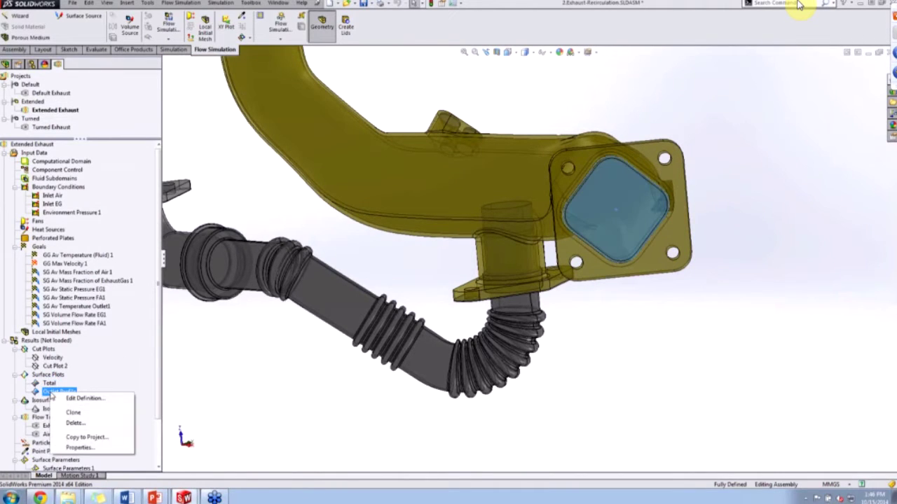
pyautogui.click(56, 343)
pyautogui.rightClick(56, 342)
pyautogui.click(75, 349)
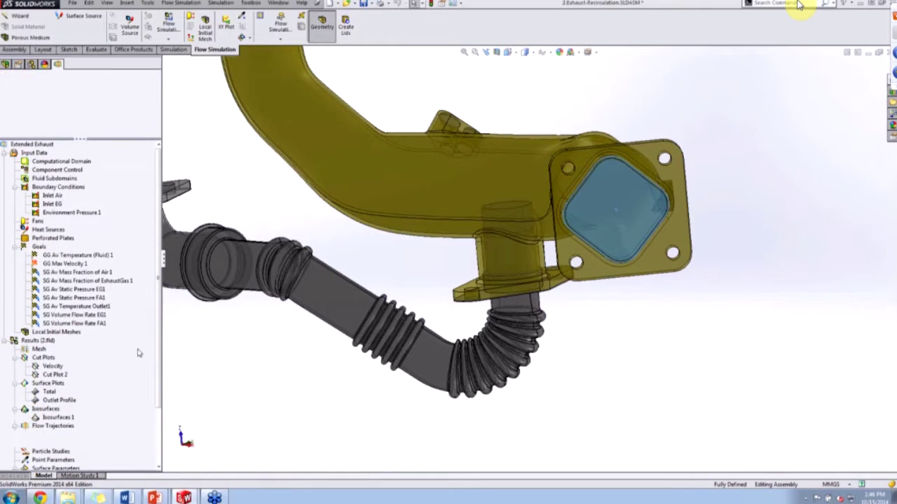
pyautogui.rightClick(59, 400)
pyautogui.click(90, 320)
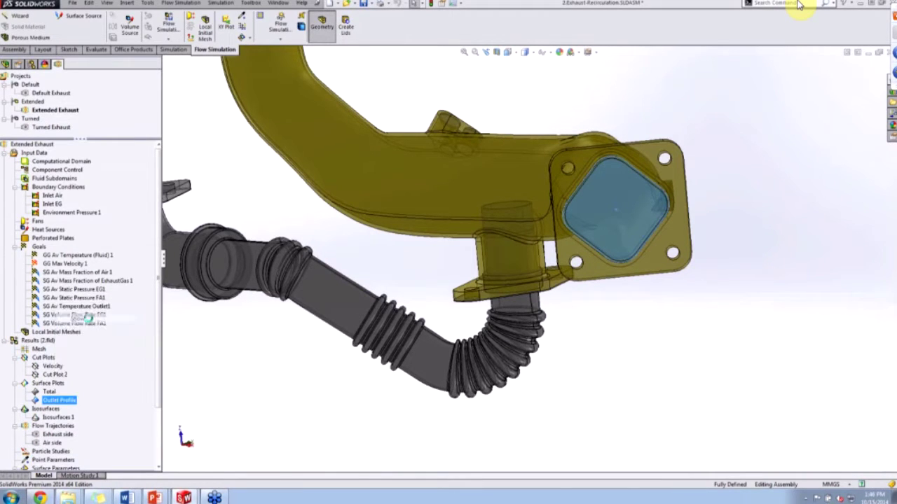
pyautogui.click(645, 352)
pyautogui.scroll(2, 643, 351)
# Set the Extended Exhaust outlet plot's parameter to Mass Fraction of ExhaustGas and examine the outlet contours up close.
pyautogui.click(203, 186)
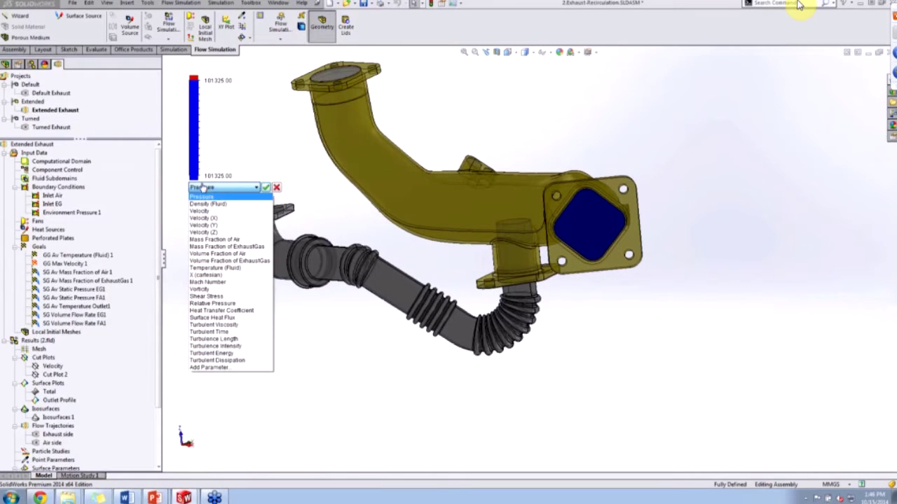
pyautogui.click(244, 246)
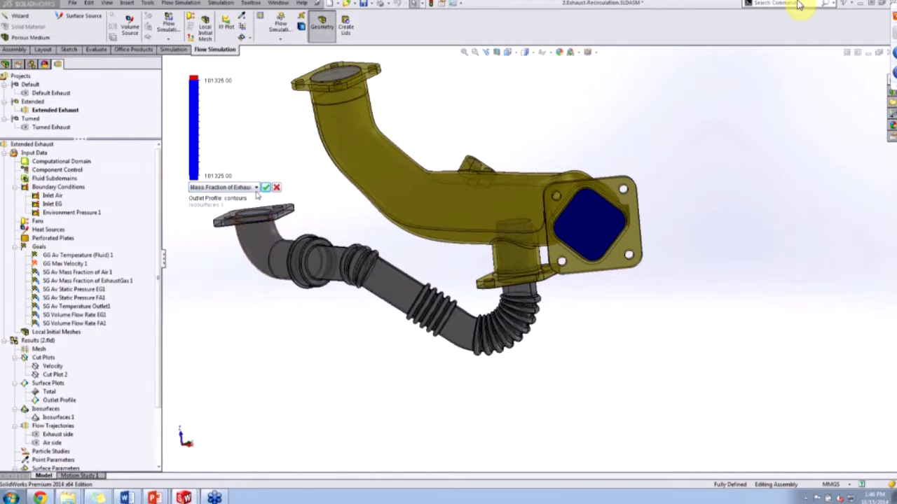
pyautogui.click(266, 187)
pyautogui.moveTo(601, 287); pyautogui.dragTo(568, 262, button='middle')
pyautogui.scroll(2, 568, 262)
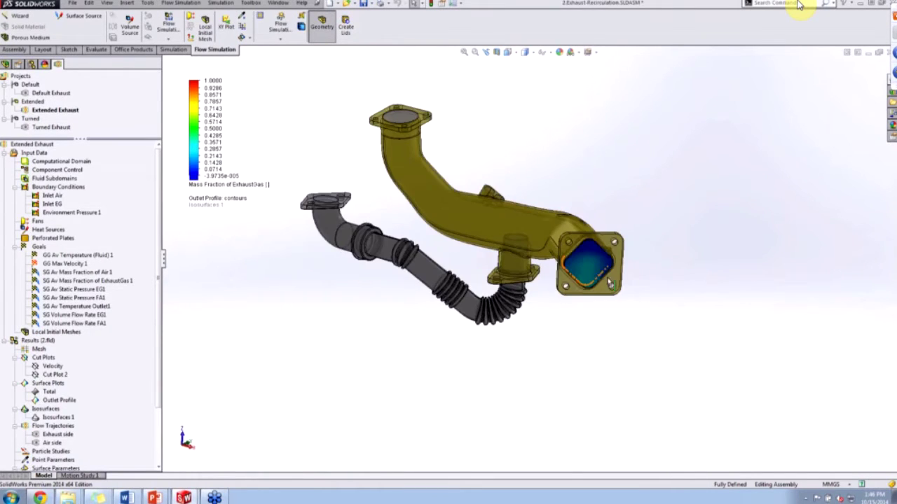
pyautogui.scroll(-6, 568, 262)
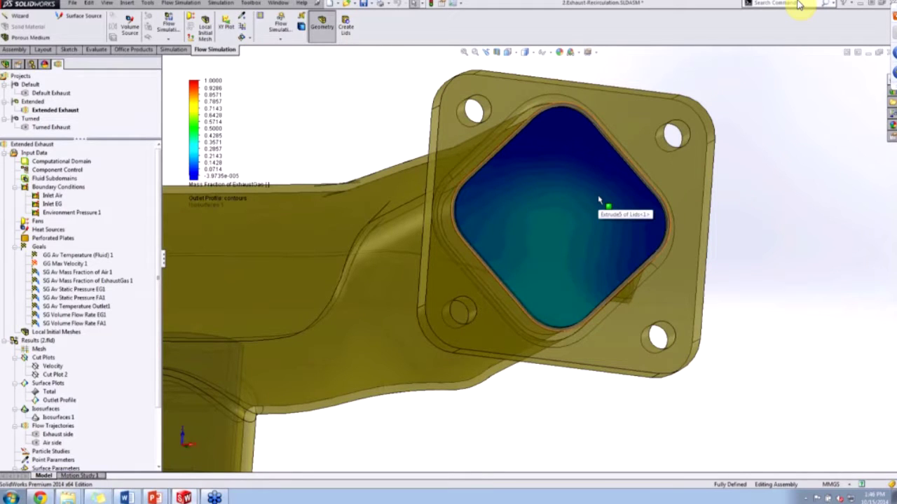
pyautogui.scroll(4, 585, 176)
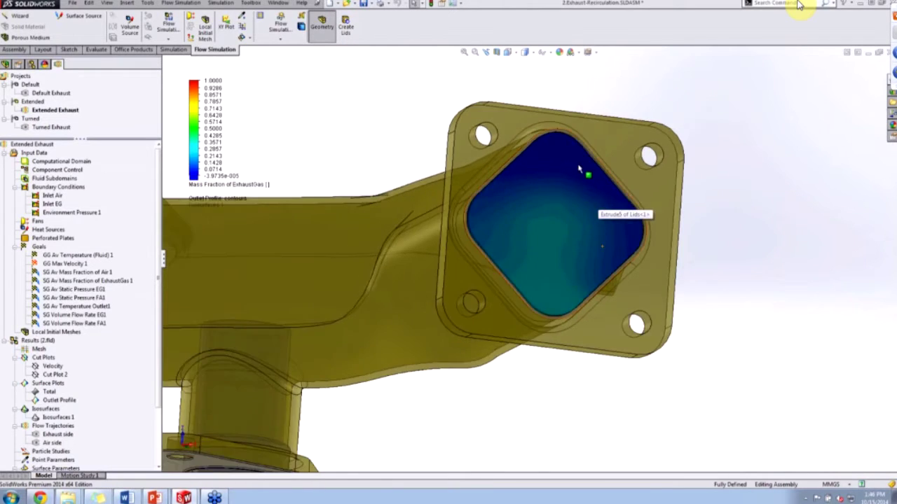
# Activate the Turned Exhaust project and inspect the turned pipe end inside the manifold.
pyautogui.doubleClick(54, 128)
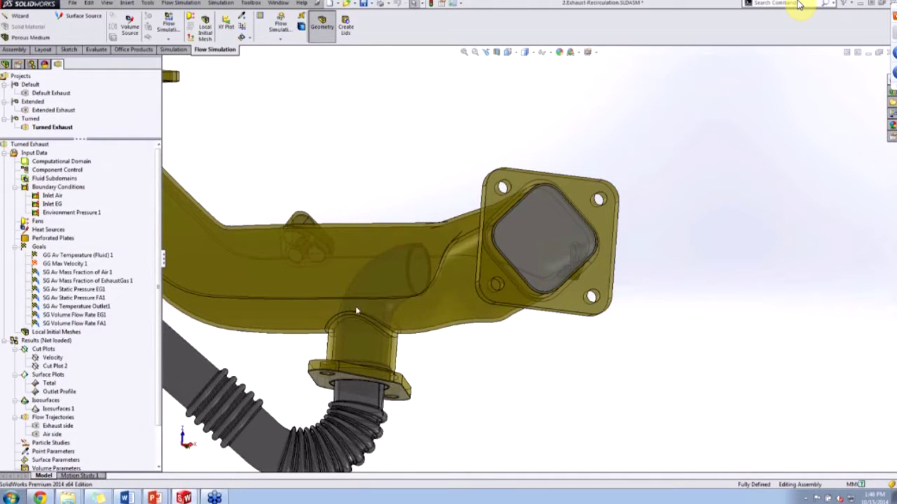
pyautogui.scroll(3, 360, 312)
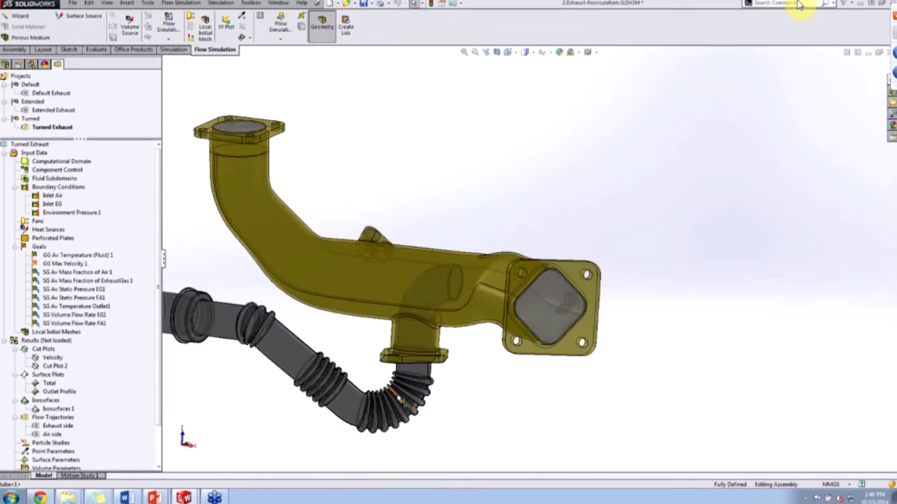
pyautogui.scroll(-3, 430, 242)
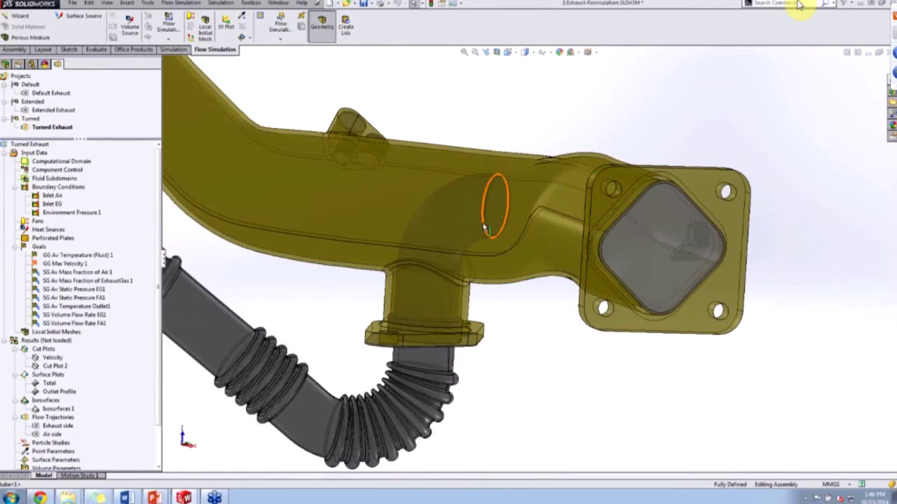
pyautogui.scroll(2, 483, 227)
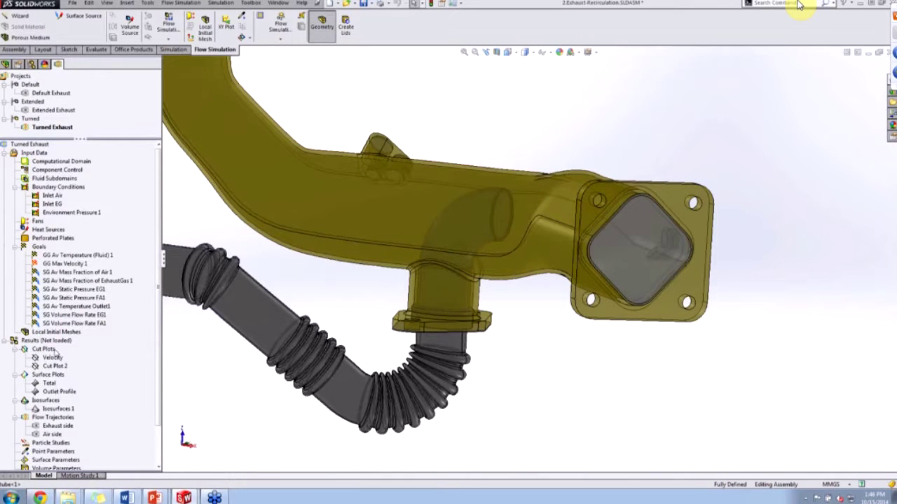
# Load the Turned Exhaust project's results, show its Outlet Profile surface plot, and view it on the whole assembly.
pyautogui.rightClick(69, 341)
pyautogui.click(80, 348)
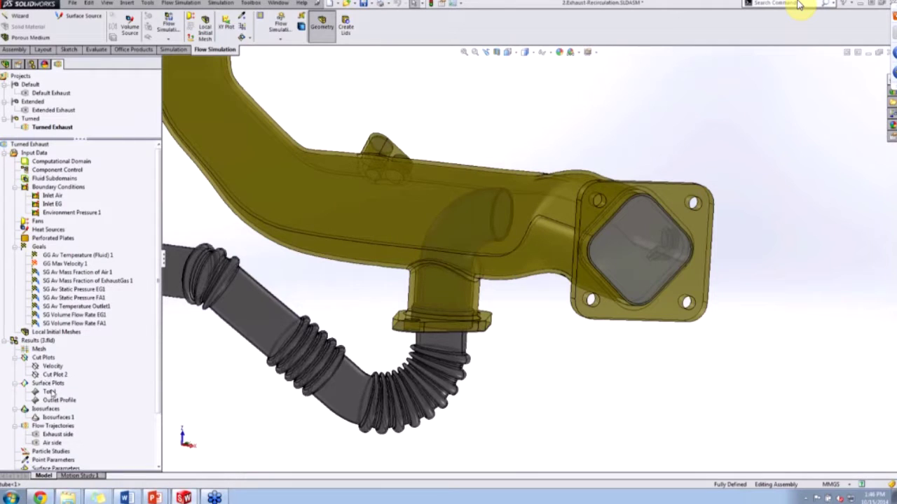
pyautogui.rightClick(57, 400)
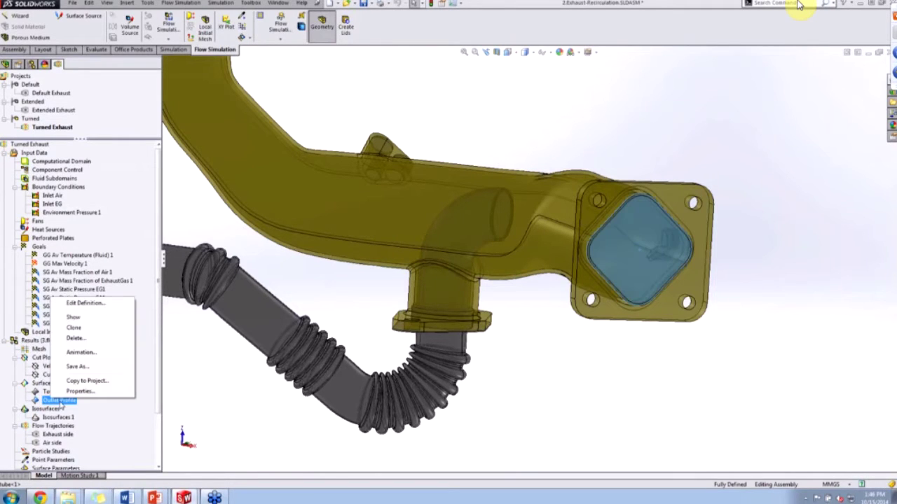
pyautogui.click(74, 317)
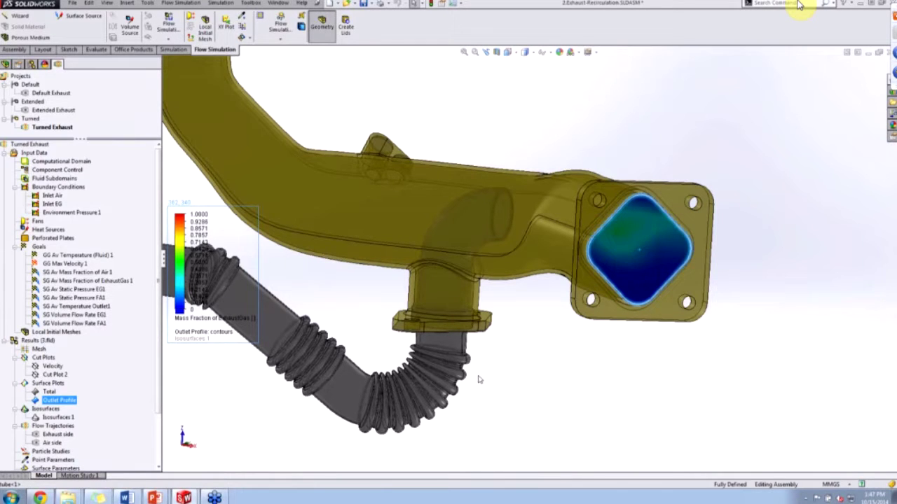
pyautogui.click(565, 381)
pyautogui.scroll(2, 565, 381)
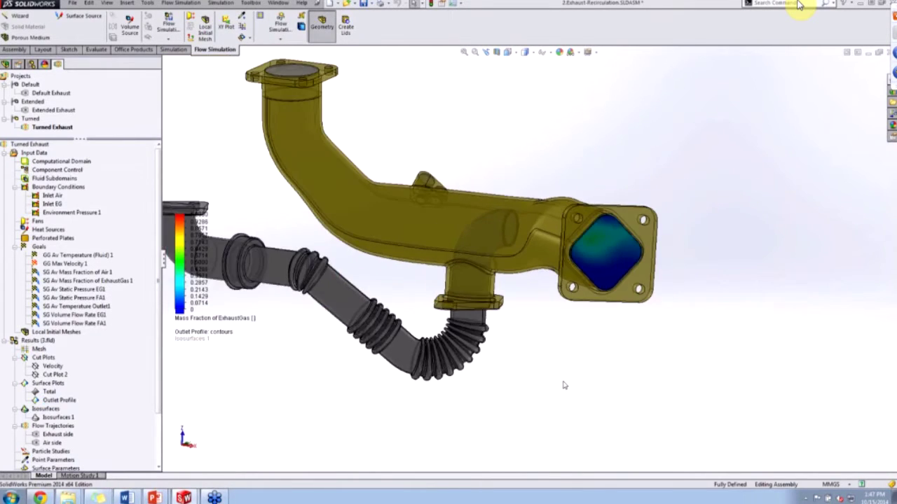
pyautogui.scroll(2, 562, 335)
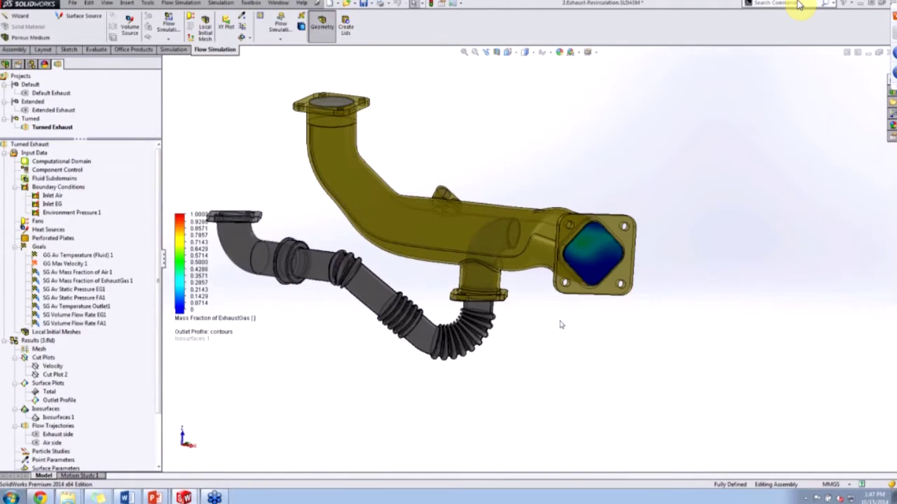
pyautogui.scroll(2, 558, 321)
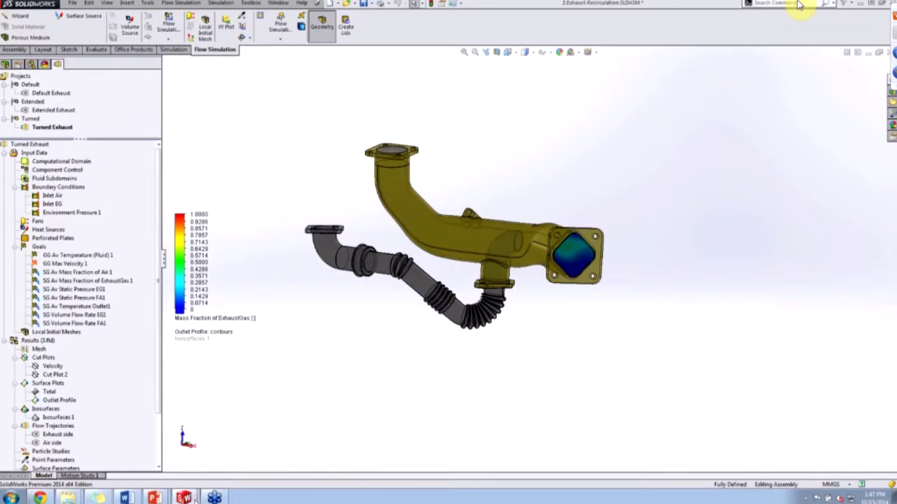
# Switch to the PowerPoint slide show and advance to the Exhaust Flow slide comparing the three design alternatives.
pyautogui.moveTo(156, 496)
pyautogui.click(173, 478)
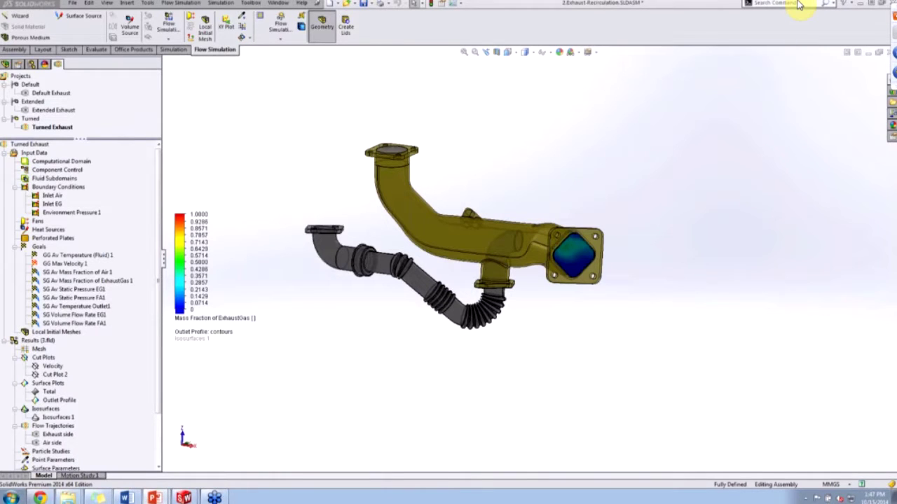
pyautogui.hotkey('alt', 'Tab')
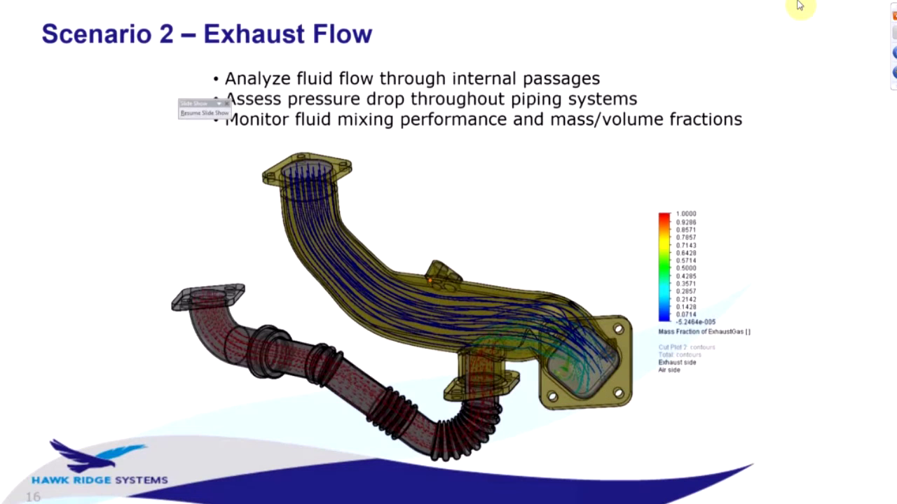
pyautogui.press('Right')
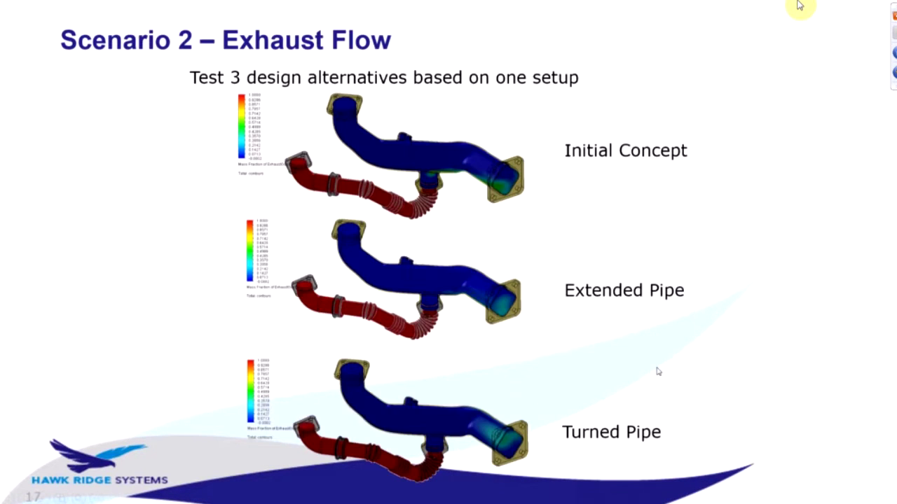